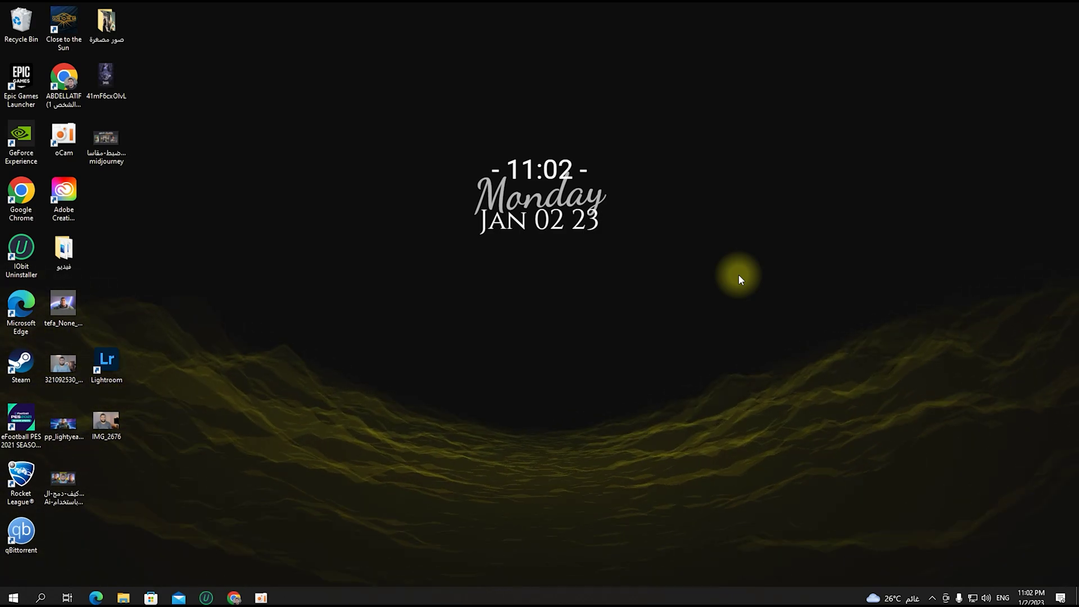
# Switch to Chrome and review the "Instagram ads" gigs and their starting prices on Fiverr.
pyautogui.click(228, 598)
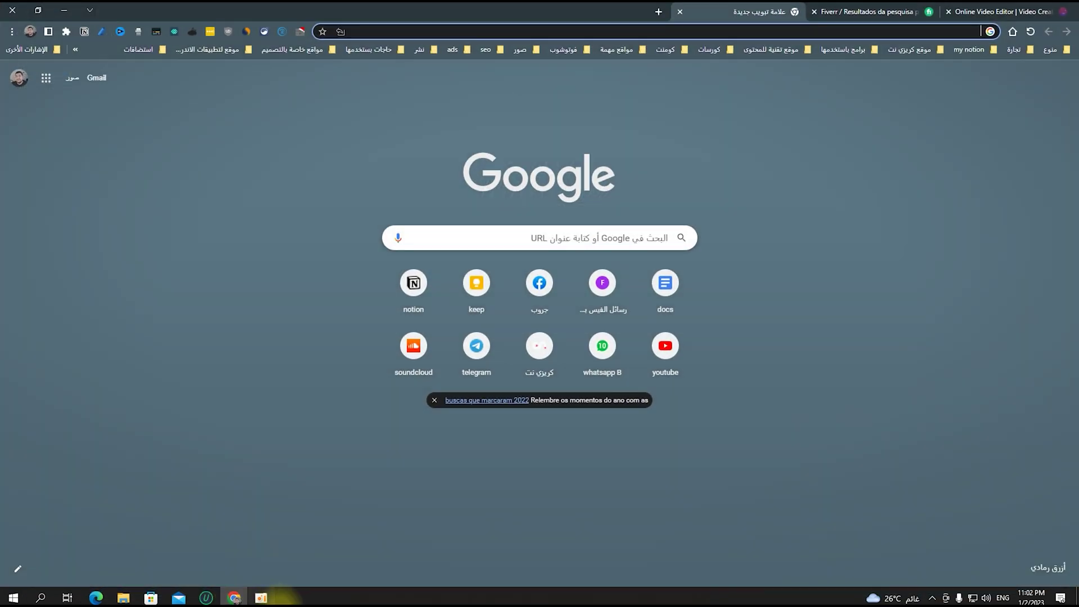
pyautogui.click(843, 8)
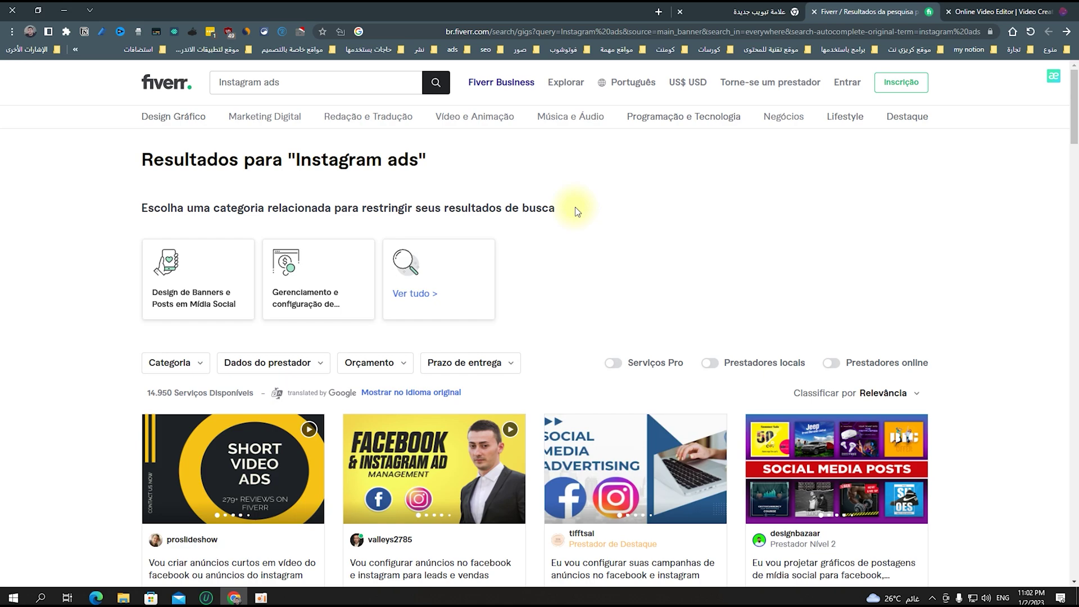
pyautogui.scroll(-1, 337, 427)
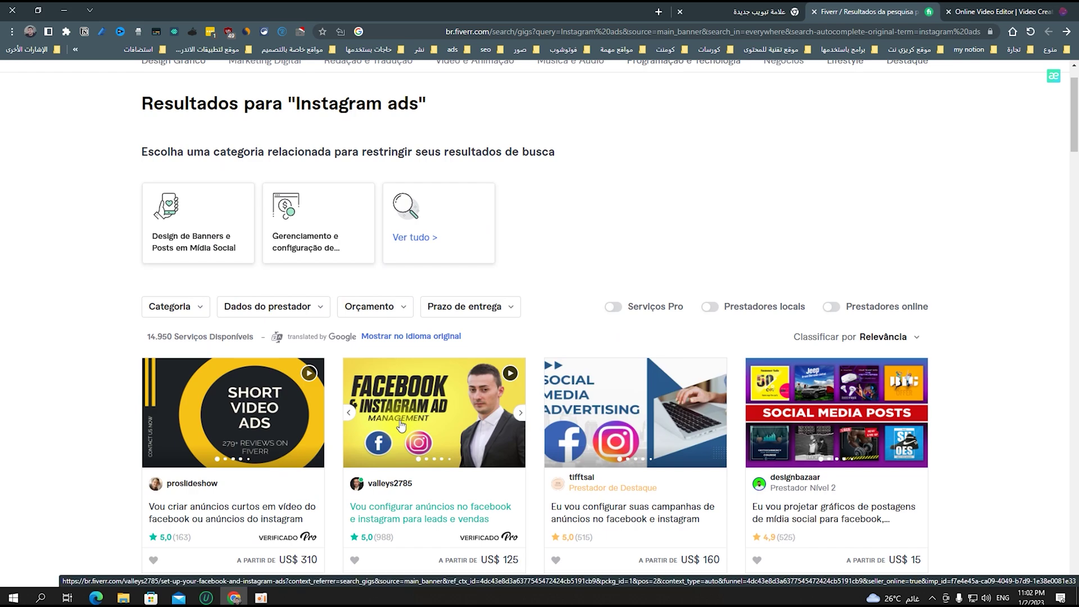
pyautogui.click(318, 416)
pyautogui.scroll(-2, 315, 432)
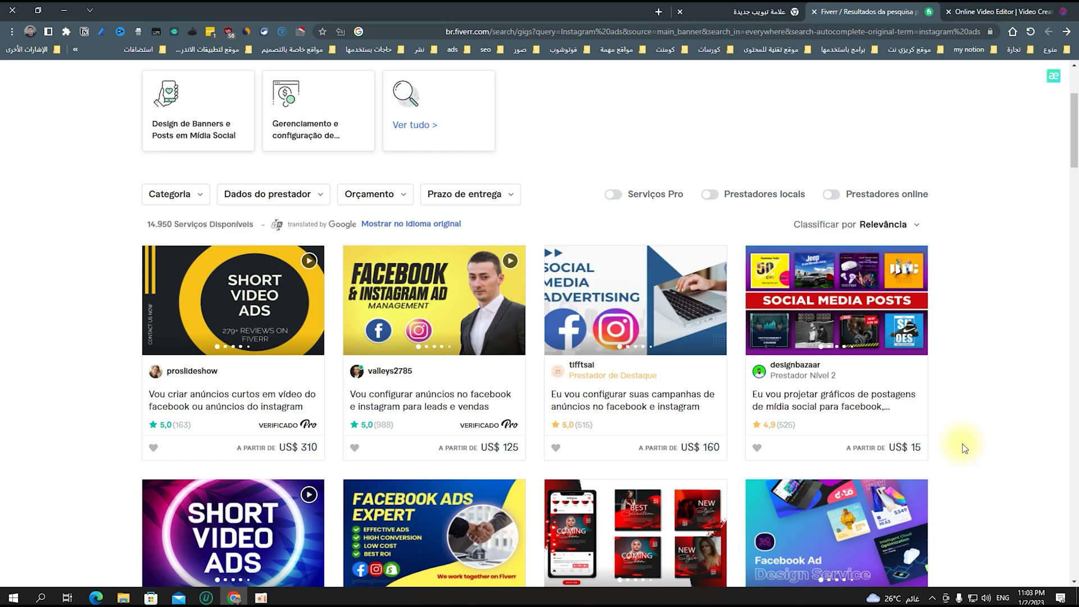
pyautogui.scroll(-3, 962, 443)
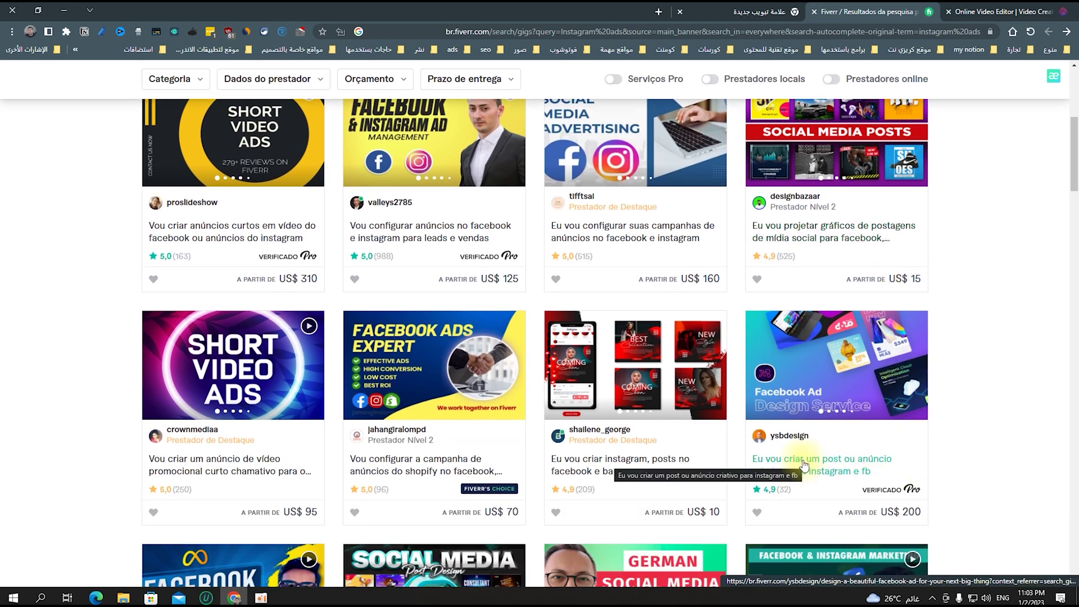
pyautogui.scroll(2, 952, 413)
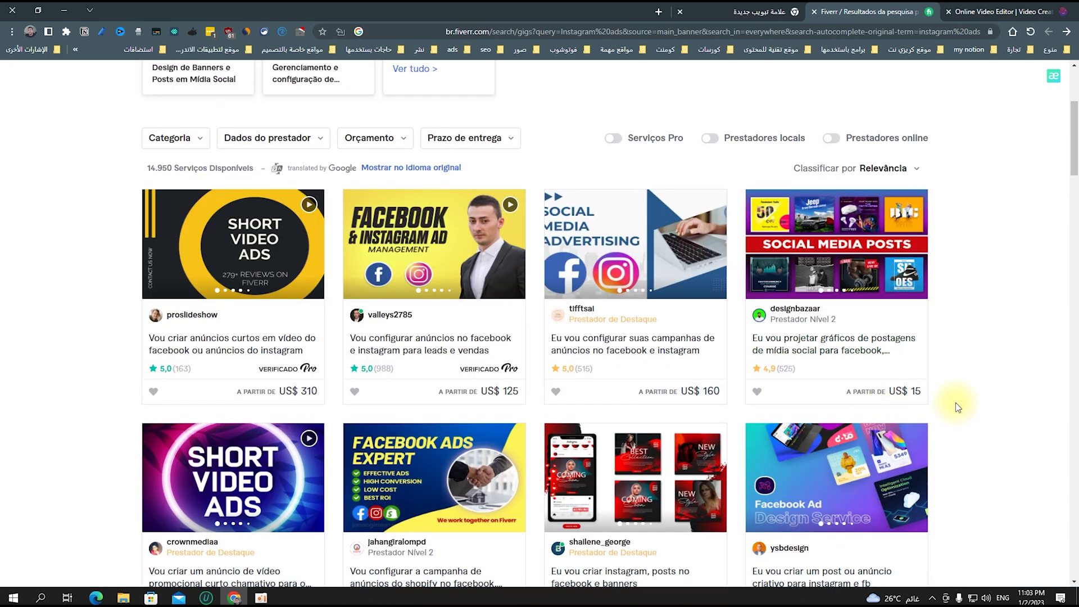
pyautogui.scroll(-1, 955, 402)
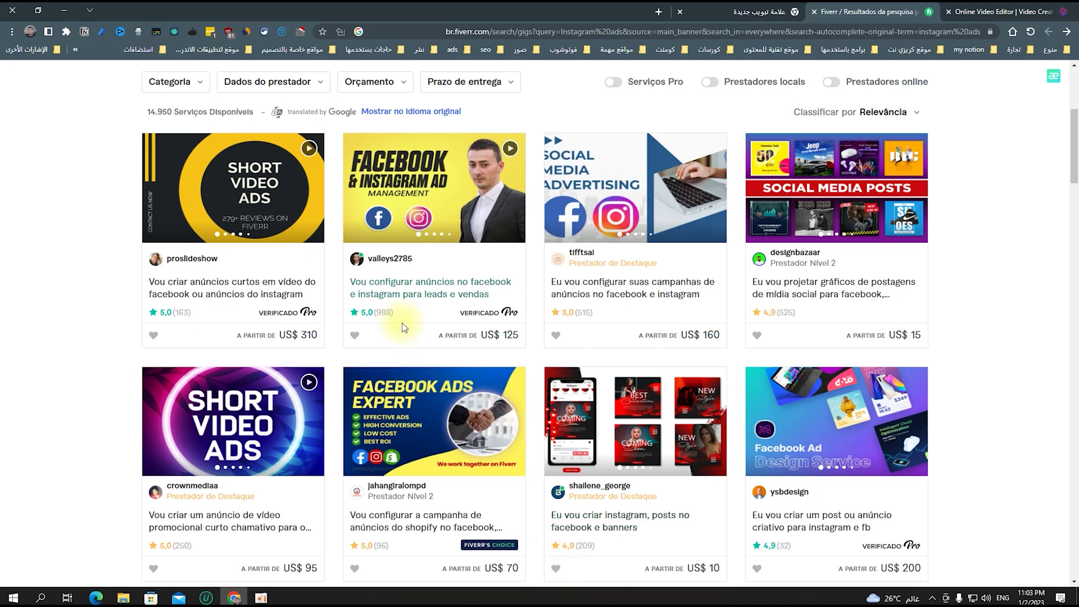
# Wake the hibernated InVideo page and bring up its home page.
pyautogui.click(1000, 10)
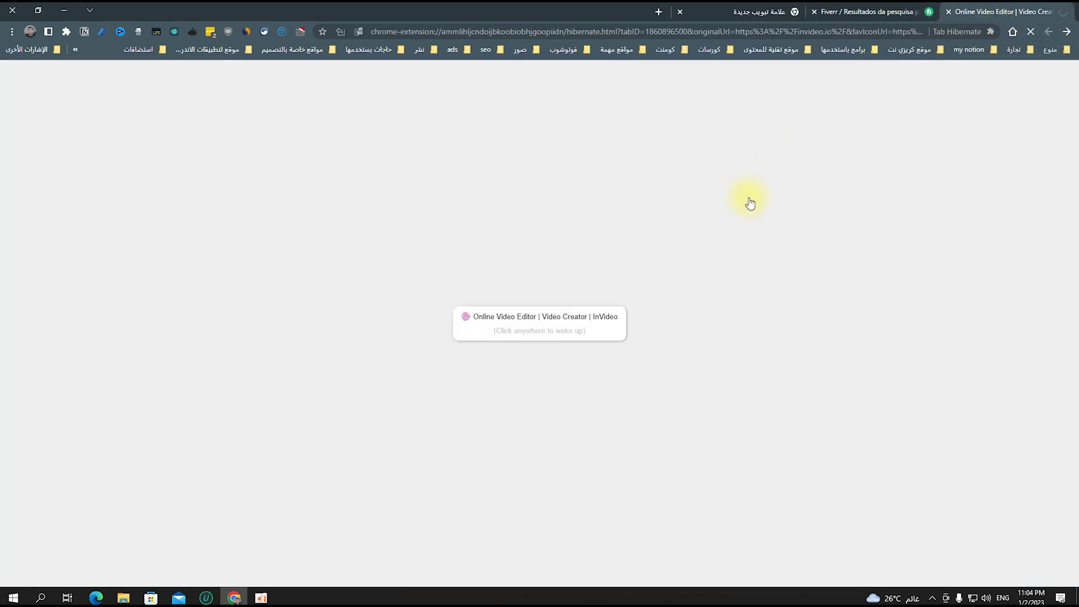
pyautogui.click(750, 203)
pyautogui.hotkey('ctrl', 'Tab')
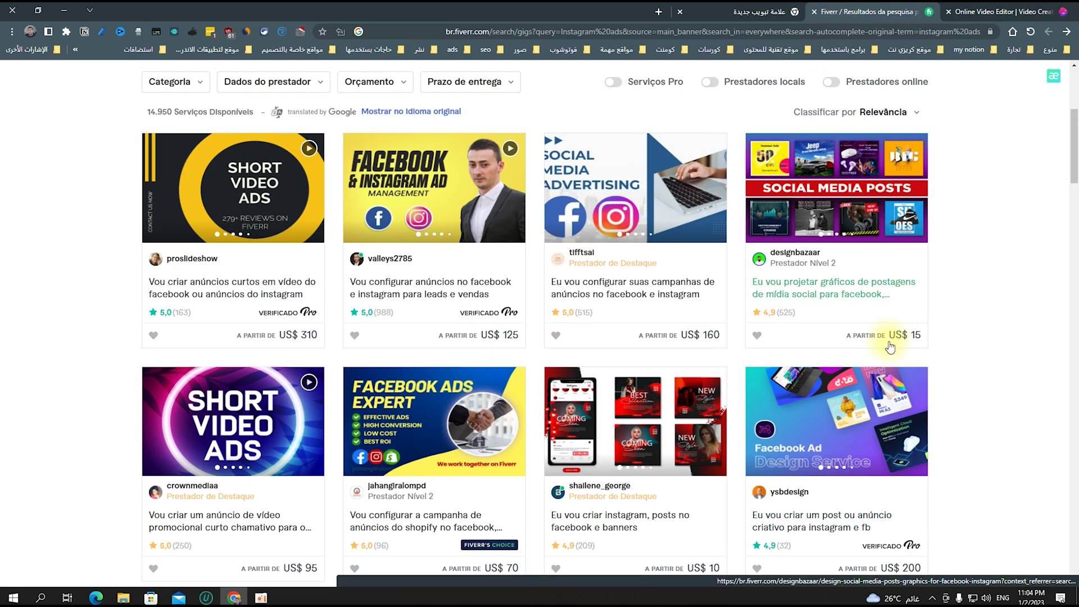
pyautogui.hotkey('ctrl', 'shift', 'Tab')
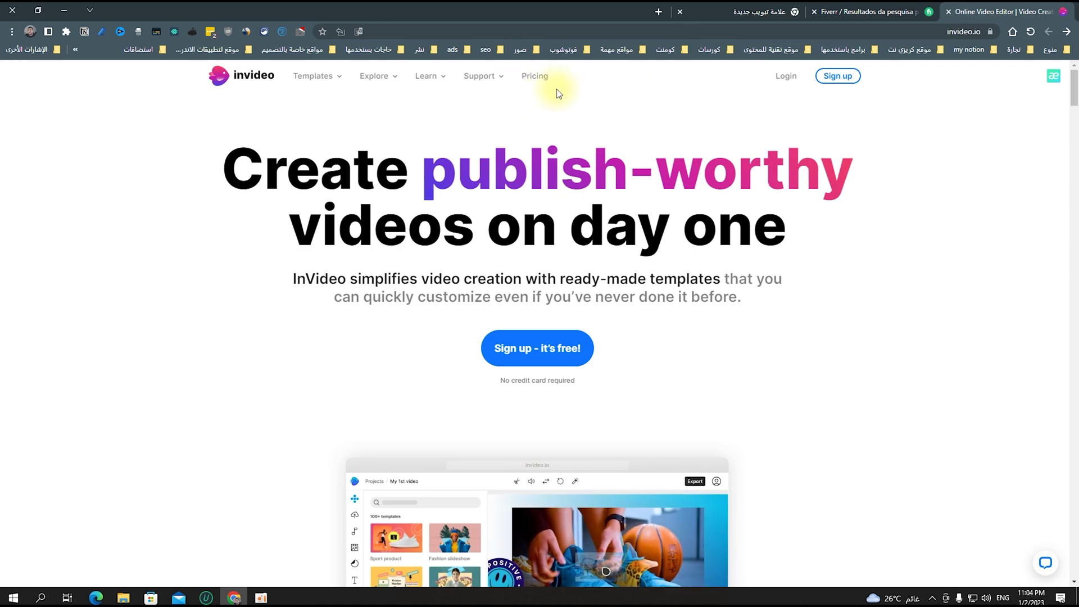
# Open InVideo's pricing page, and load the InVideo home page in a separate tab.
pyautogui.click(540, 75)
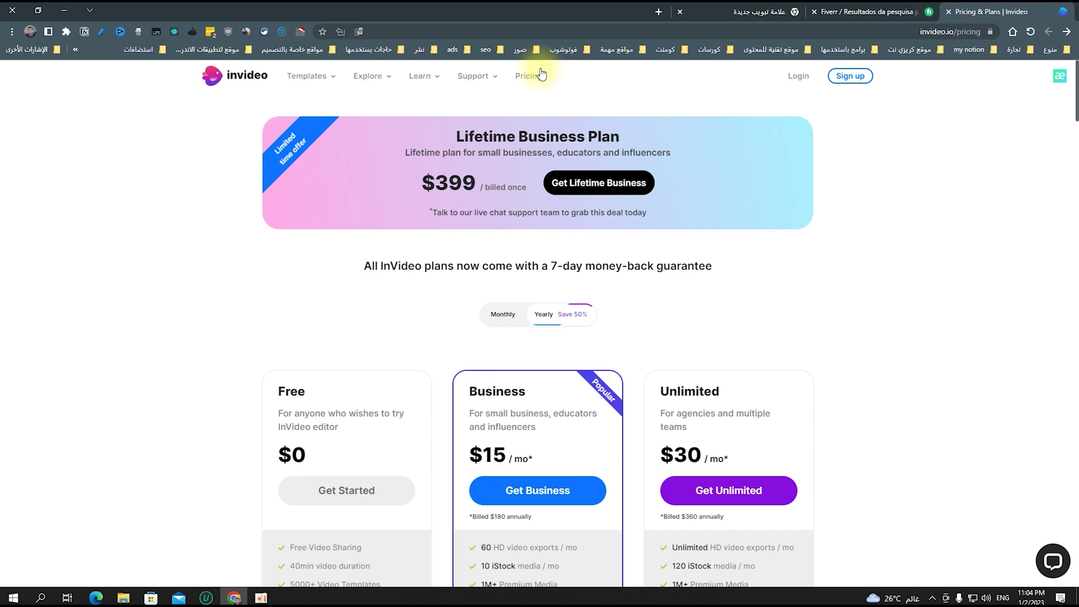
pyautogui.middleClick(214, 75)
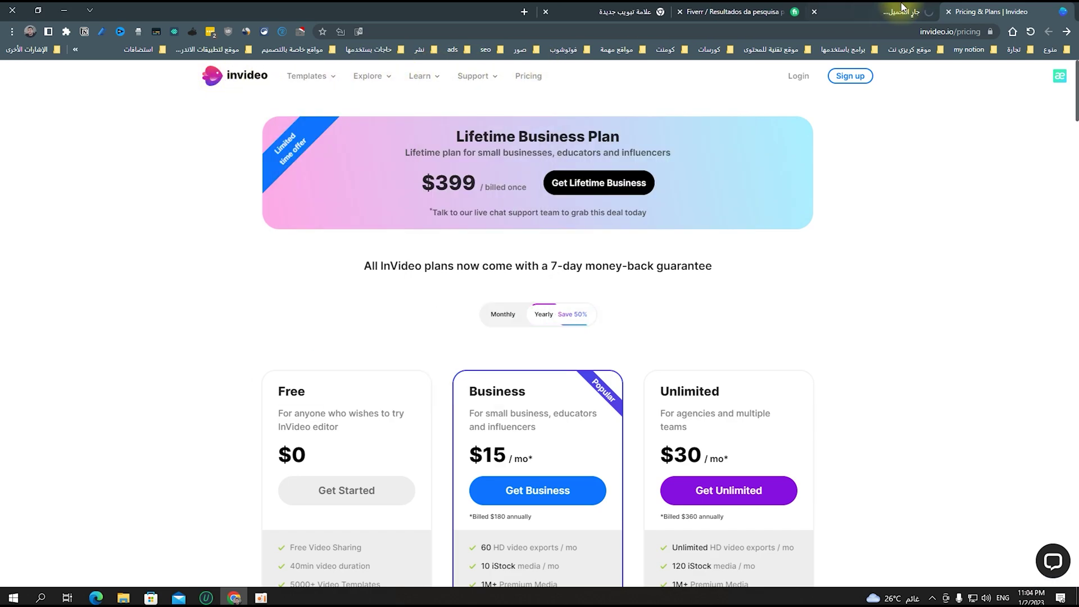
pyautogui.click(899, 9)
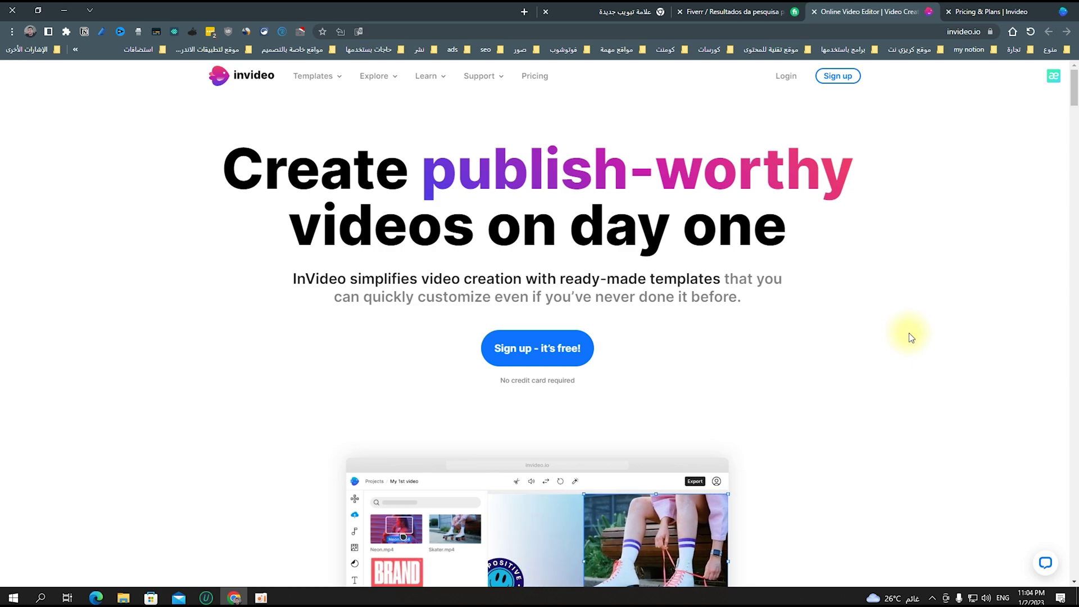
# Return to the InVideo pricing page and compare what the Free, Business and Unlimited yearly plans include.
pyautogui.click(1048, 8)
pyautogui.scroll(-2, 918, 332)
pyautogui.scroll(2, 931, 333)
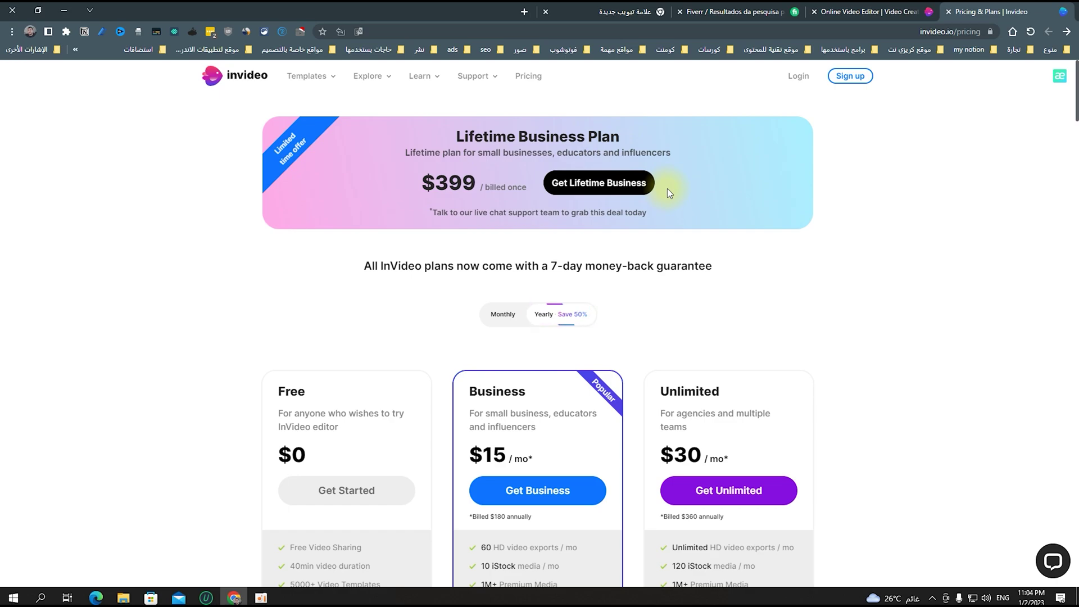
pyautogui.scroll(-1, 667, 188)
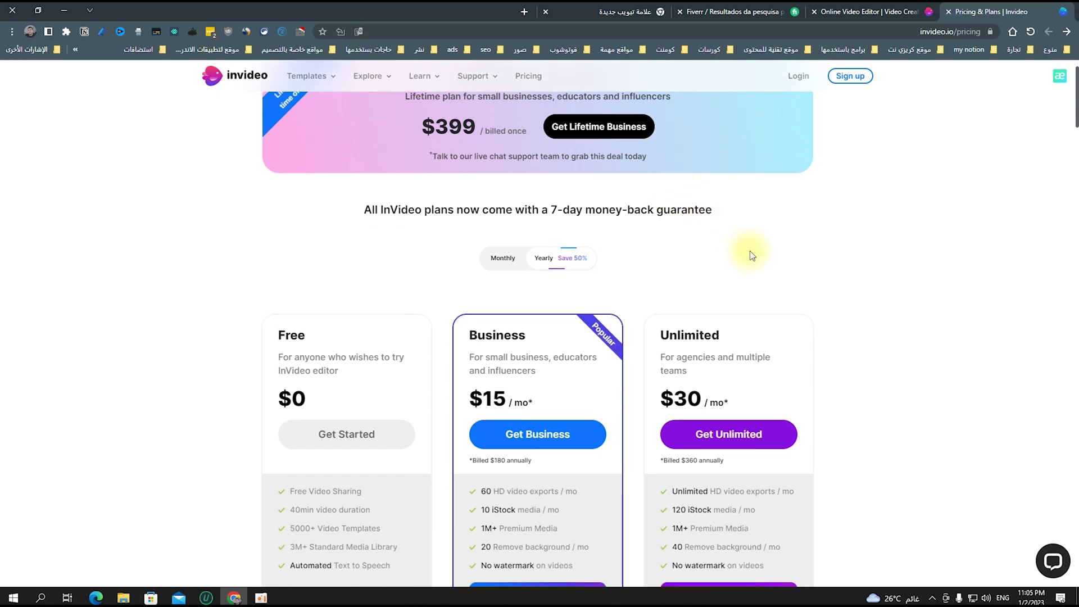
pyautogui.scroll(-1, 750, 251)
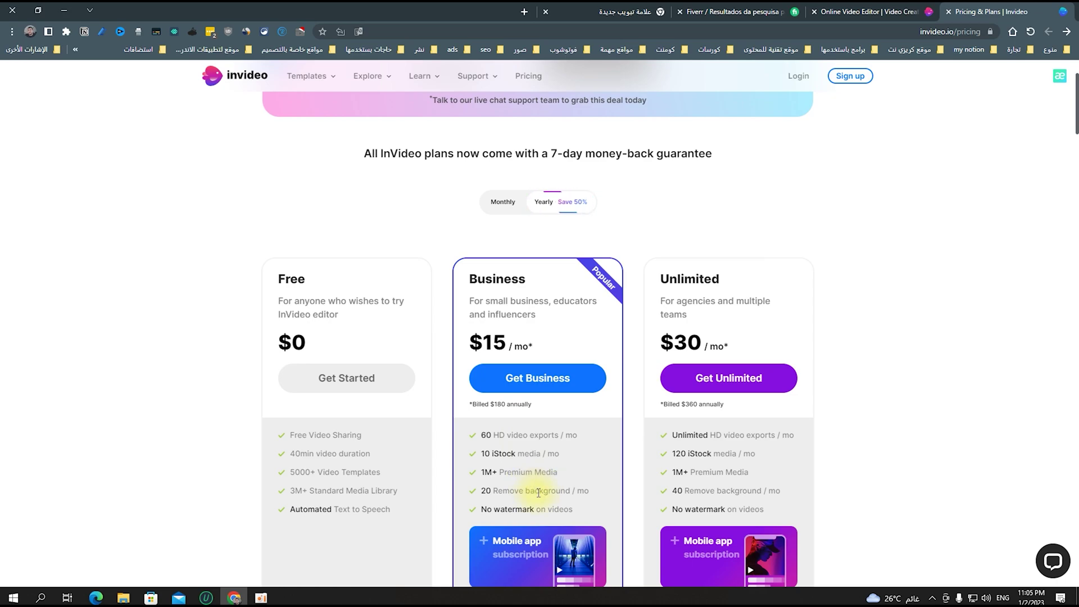
pyautogui.scroll(-2, 537, 508)
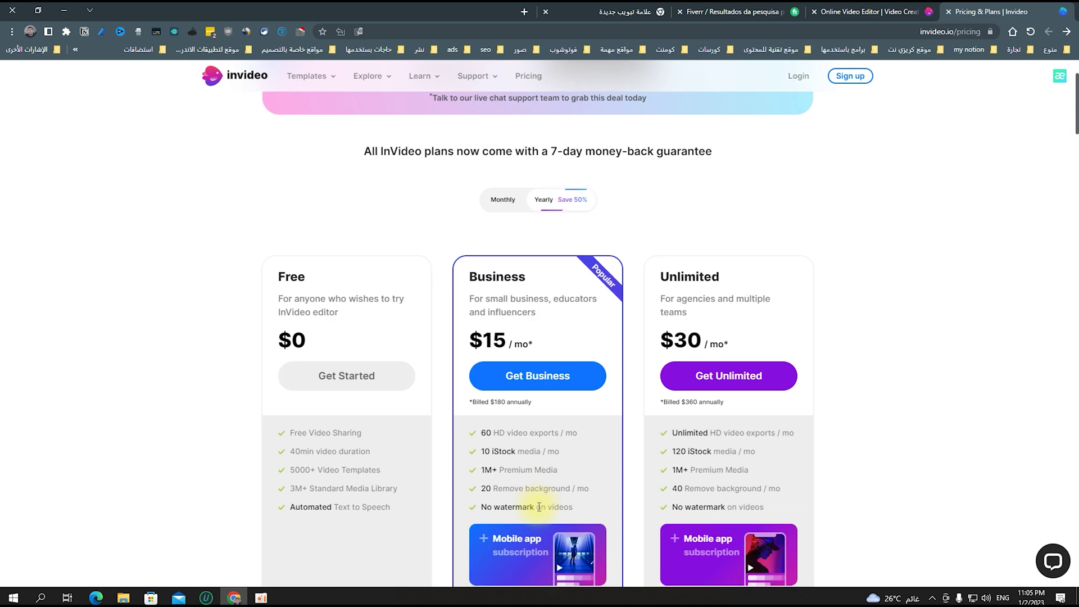
pyautogui.scroll(4, 966, 490)
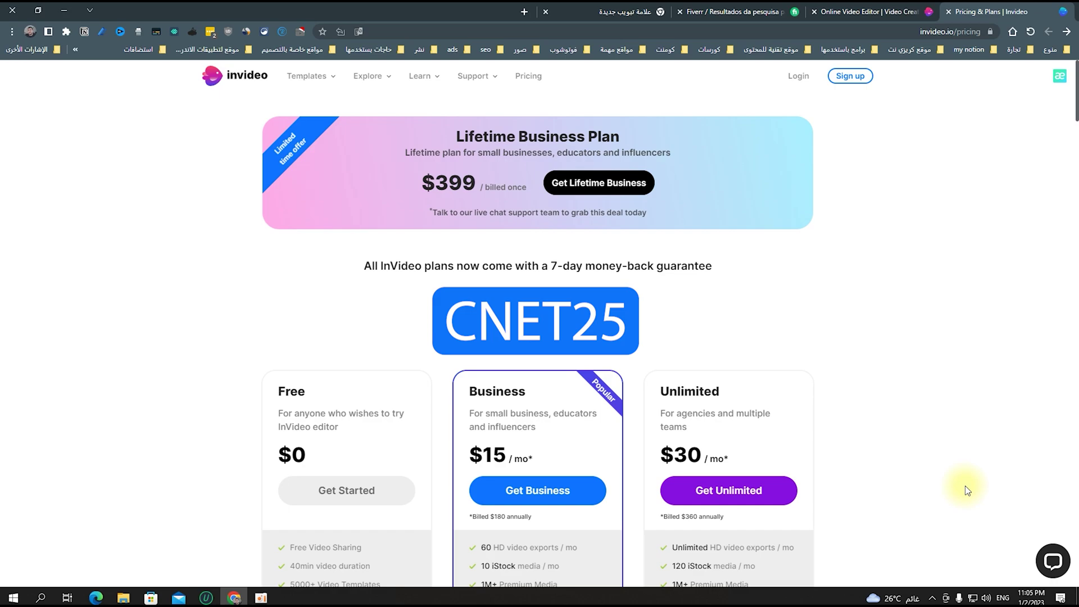
# Dismiss the account sign-up form, log in to the existing InVideo account instead and open its dashboard.
pyautogui.click(851, 82)
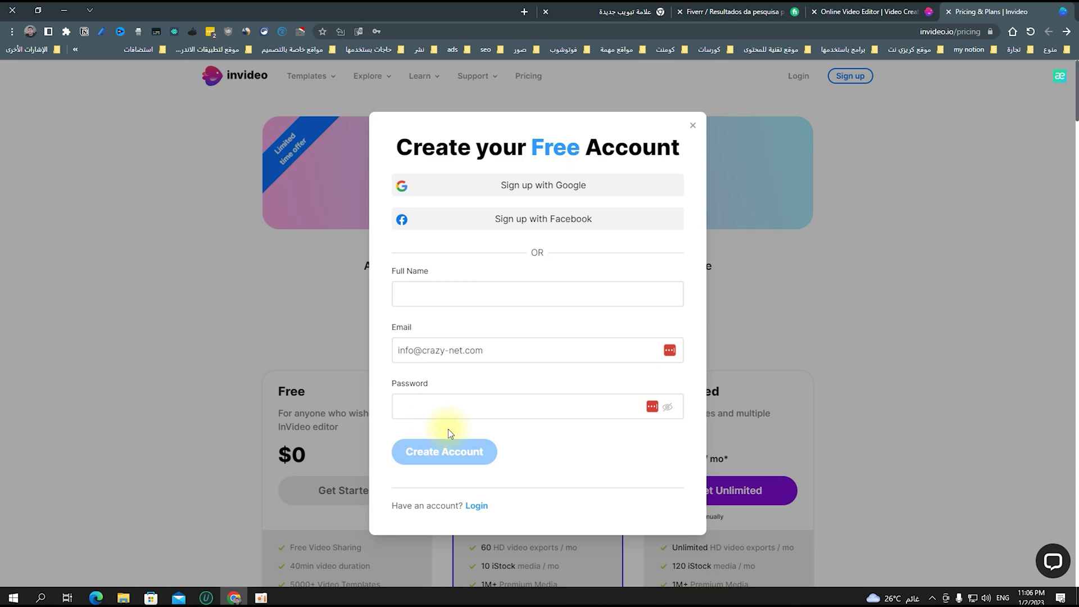
pyautogui.click(711, 518)
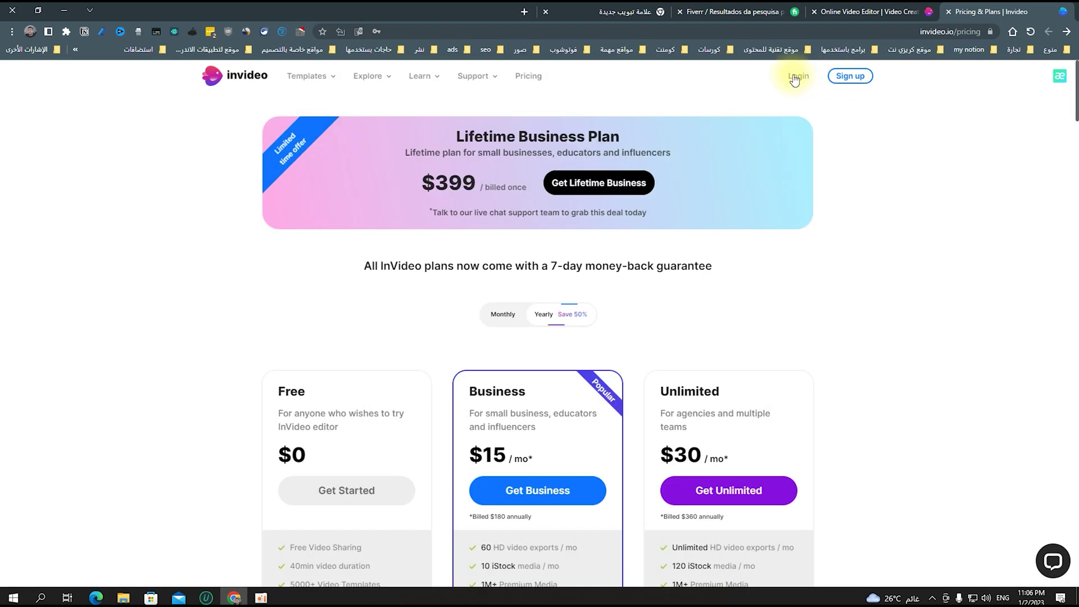
pyautogui.click(798, 76)
pyautogui.click(445, 436)
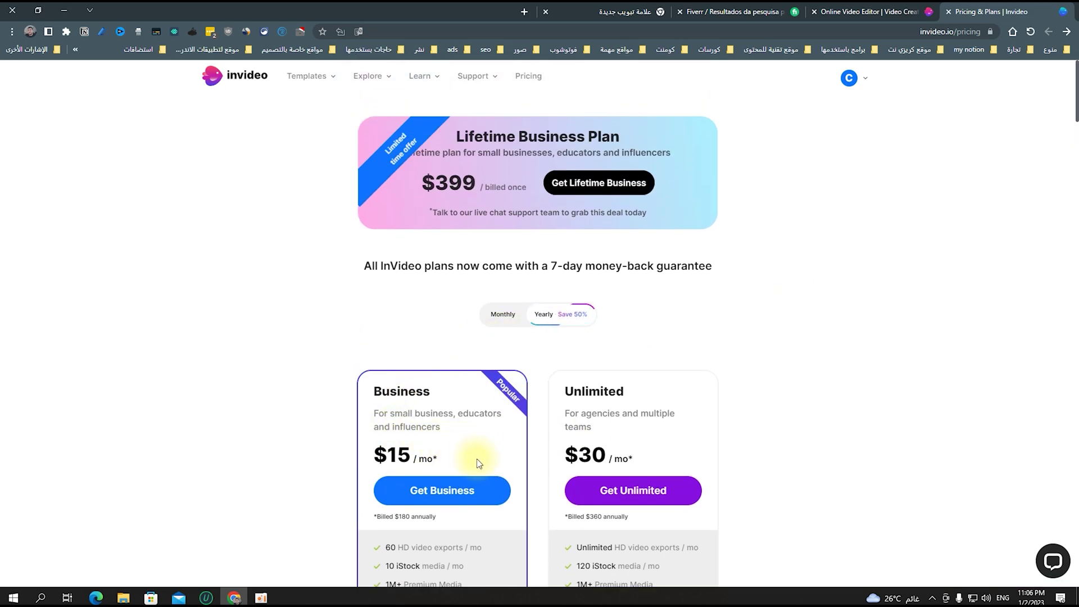
pyautogui.click(228, 71)
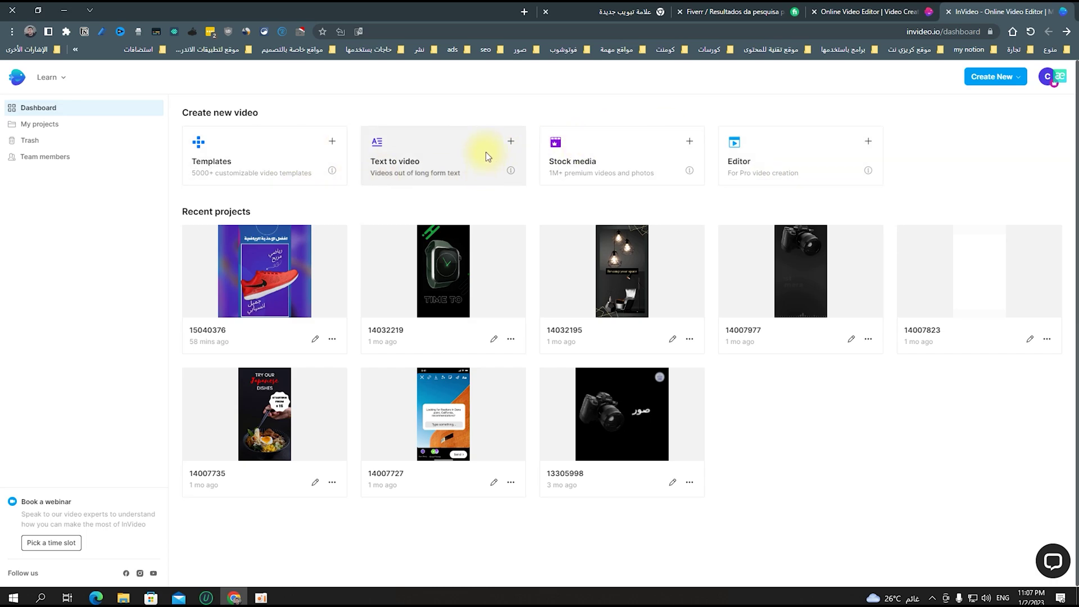
# Open the Templates workflow for a new video and browse the suggested templates.
pyautogui.click(282, 154)
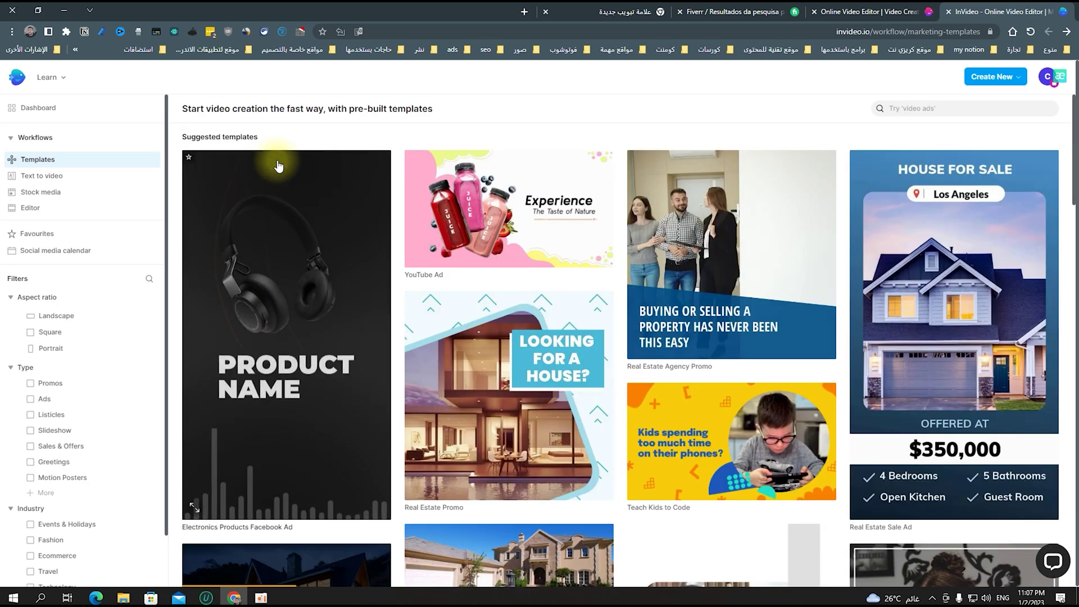
pyautogui.scroll(-4, 464, 181)
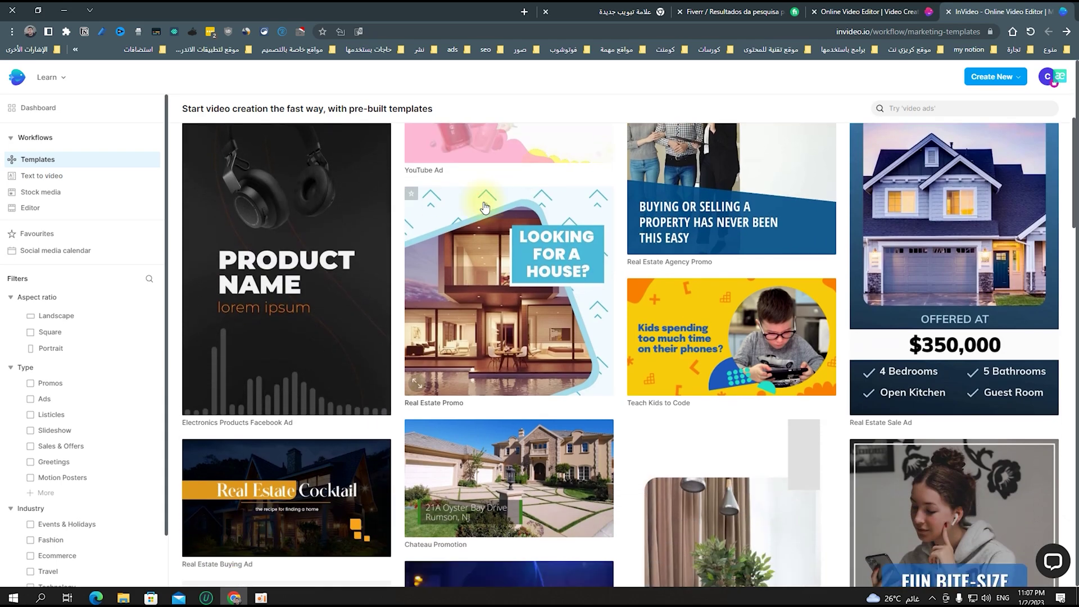
pyautogui.scroll(3, 498, 297)
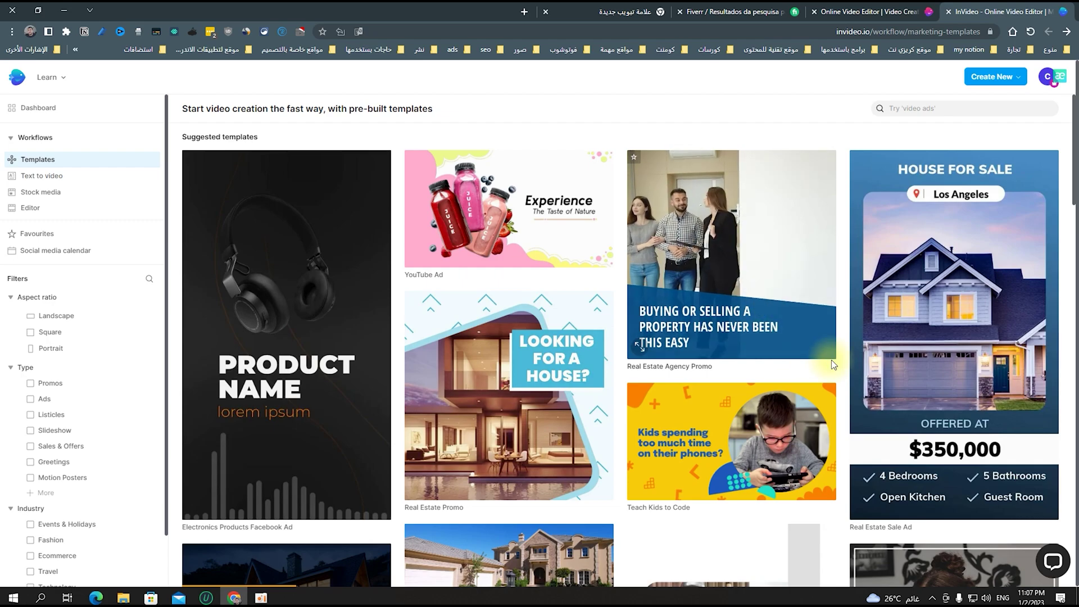
# Search the templates for "SPORT" and browse the matching designs.
pyautogui.click(930, 108)
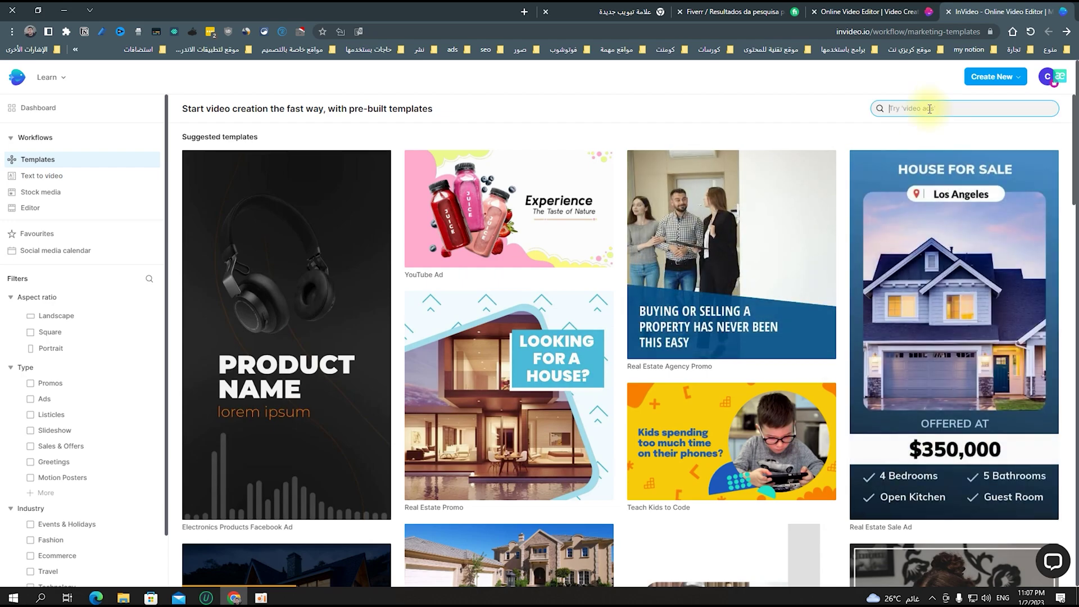
pyautogui.write('SPORT')
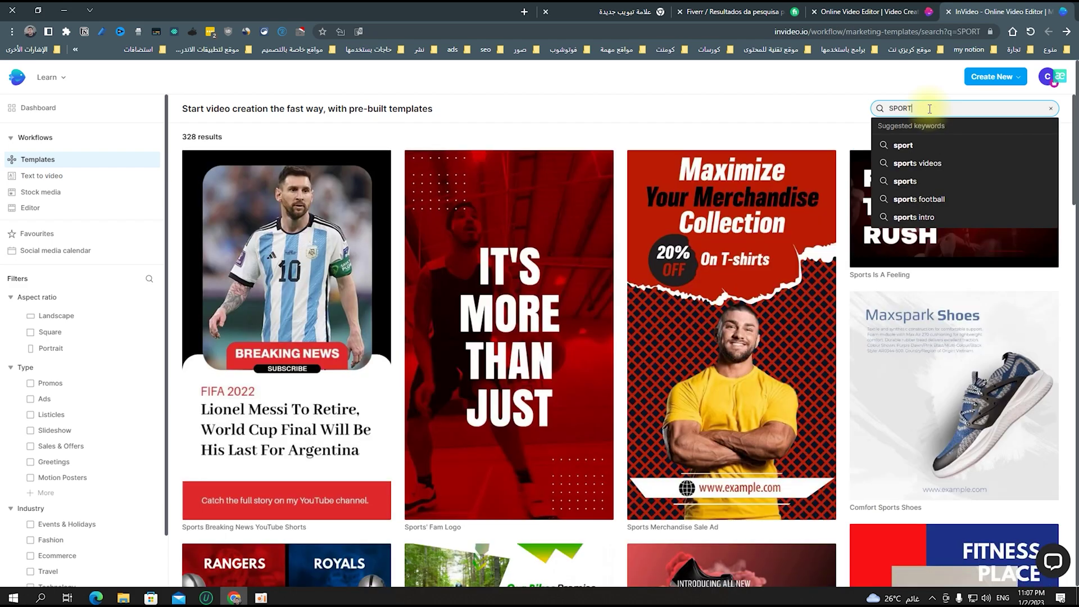
pyautogui.click(566, 104)
pyautogui.scroll(-3, 622, 187)
pyautogui.scroll(3, 674, 281)
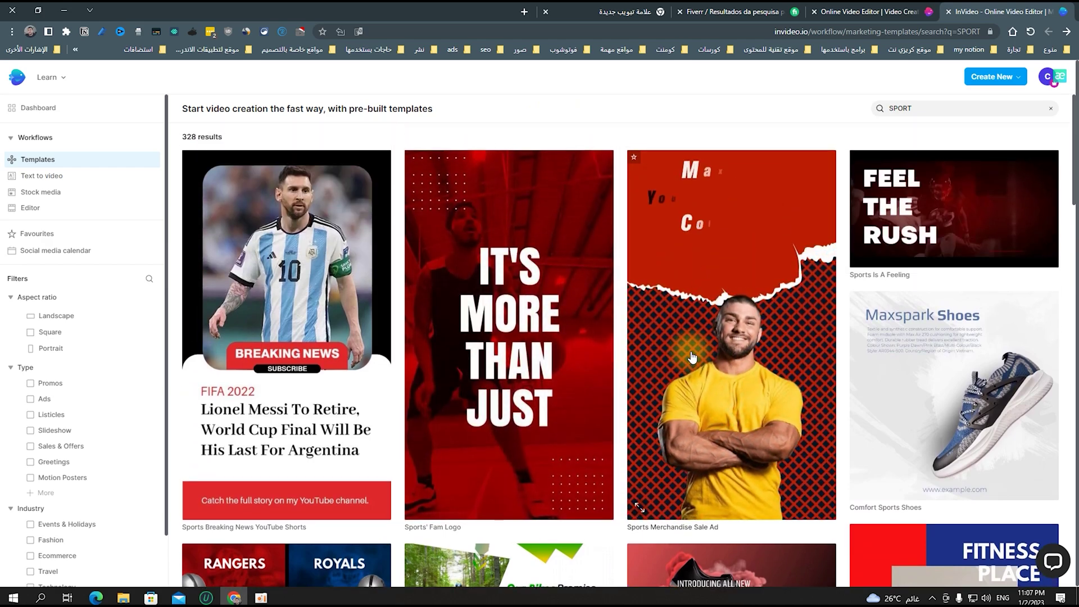
pyautogui.scroll(-1, 951, 369)
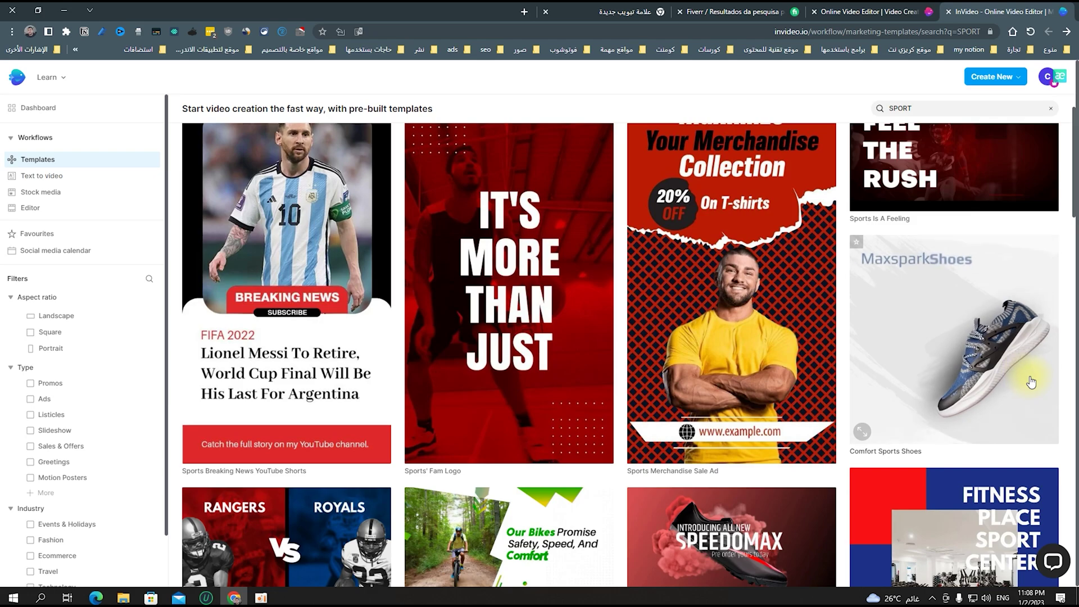
pyautogui.scroll(-3, 1030, 375)
pyautogui.scroll(-9, 594, 352)
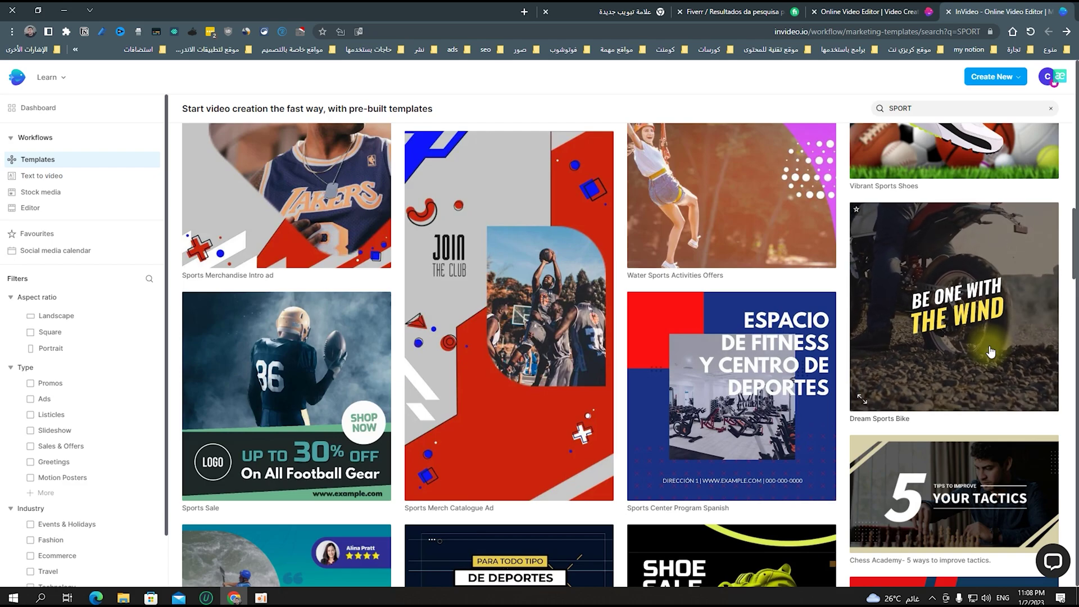
pyautogui.scroll(-5, 712, 374)
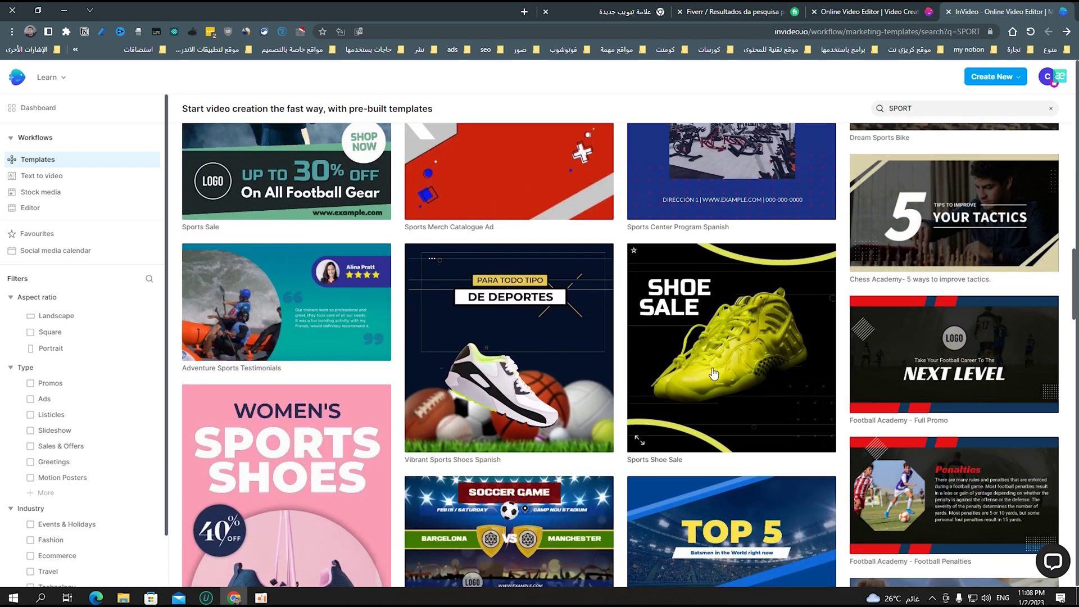
# Replace the template search with "Instagram" and preview the Fall Season Bestseller Reel template.
pyautogui.scroll(10, 713, 373)
pyautogui.tripleClick(927, 103)
pyautogui.write('Instagram')
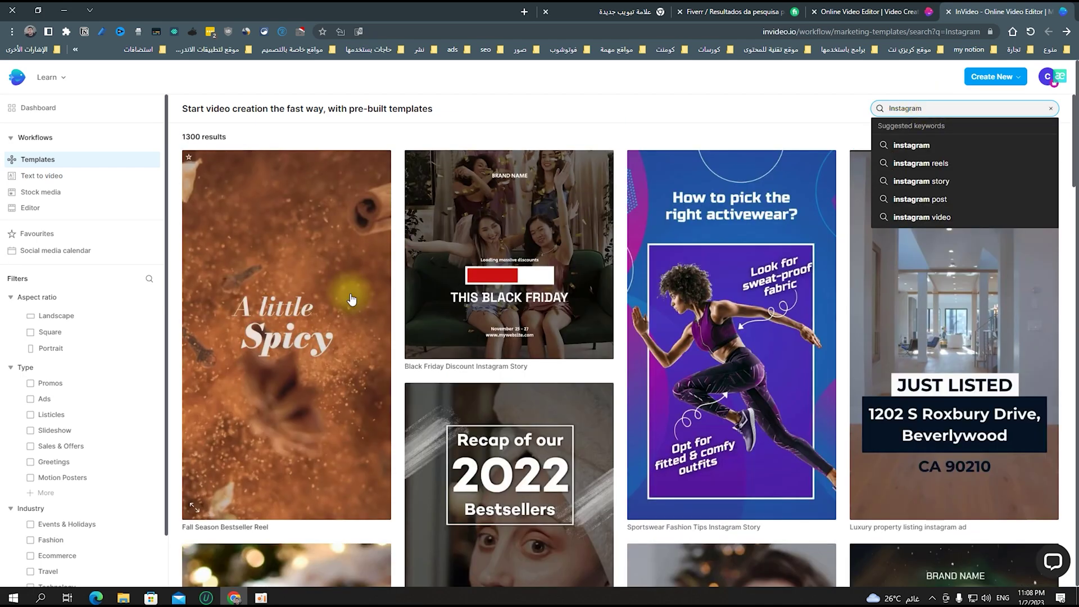
pyautogui.moveTo(354, 304)
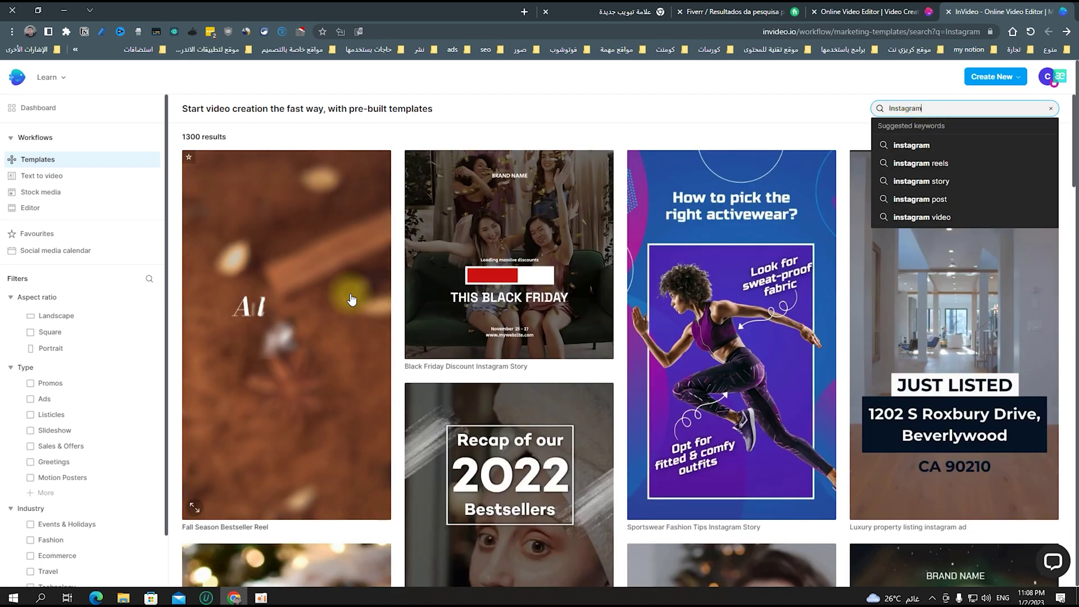
# Replace the template search with "FOOD" and browse the matching designs.
pyautogui.tripleClick(936, 109)
pyautogui.write('FOOD')
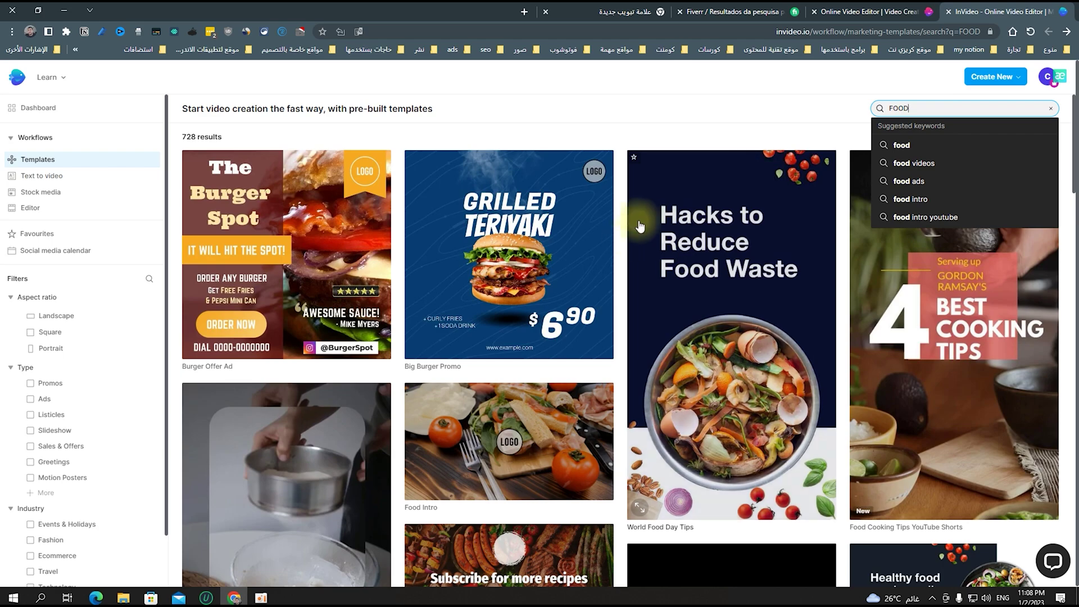
pyautogui.scroll(-5, 586, 266)
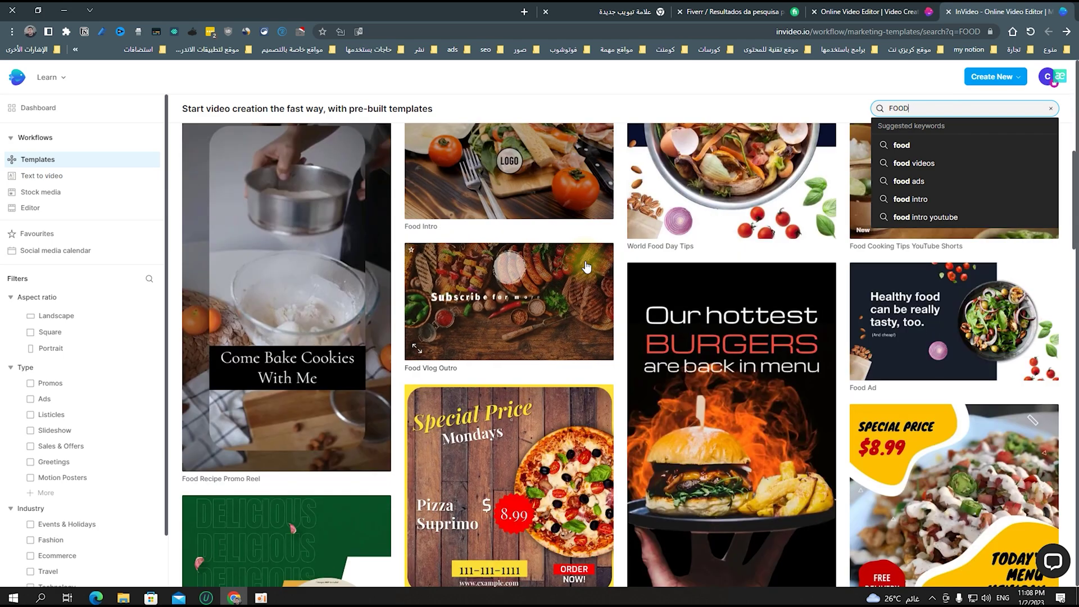
# Replace the template search with "Instagram" and browse the matching story and reel designs.
pyautogui.moveTo(952, 107); pyautogui.dragTo(885, 108)
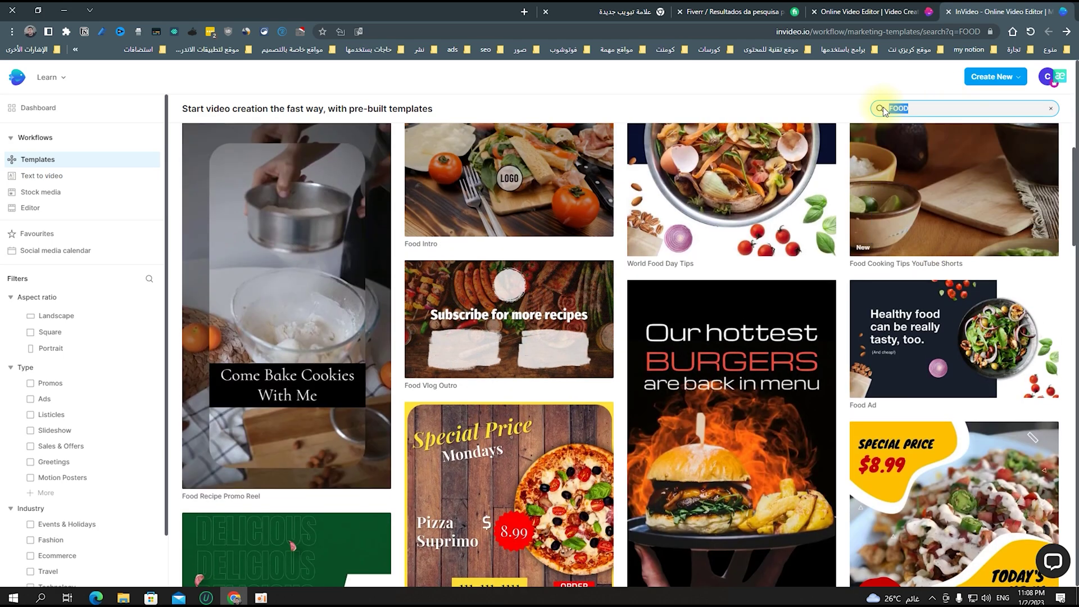
pyautogui.write('Instagram')
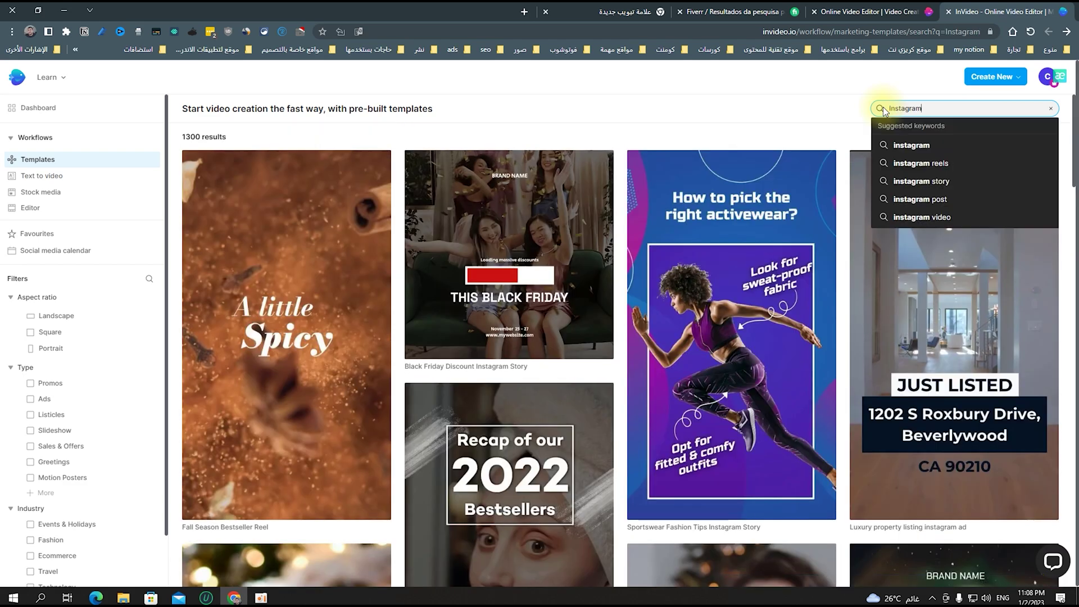
pyautogui.scroll(-15, 820, 327)
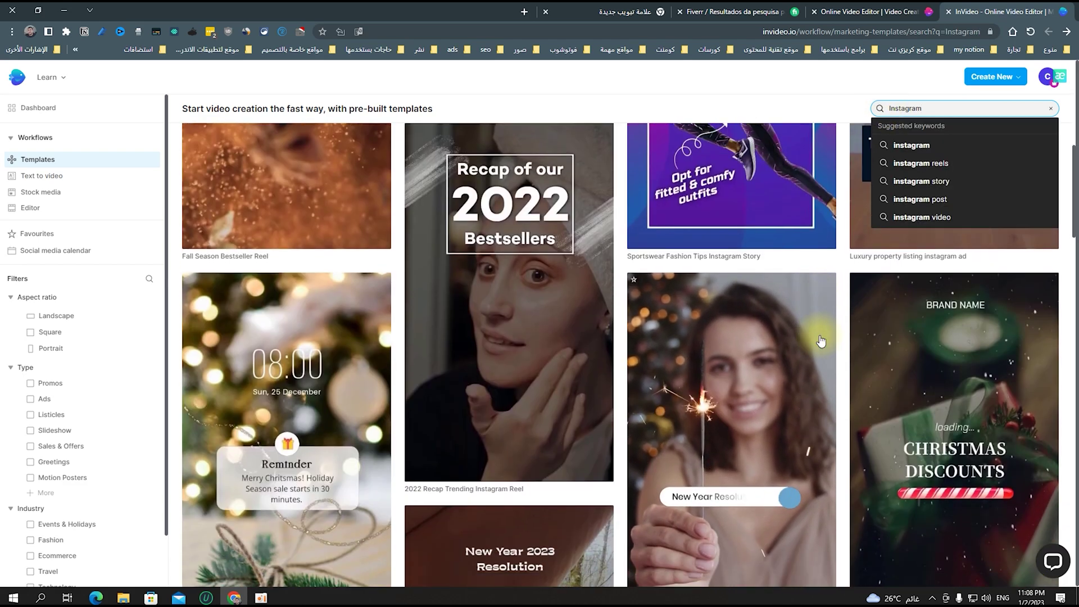
pyautogui.scroll(2, 816, 338)
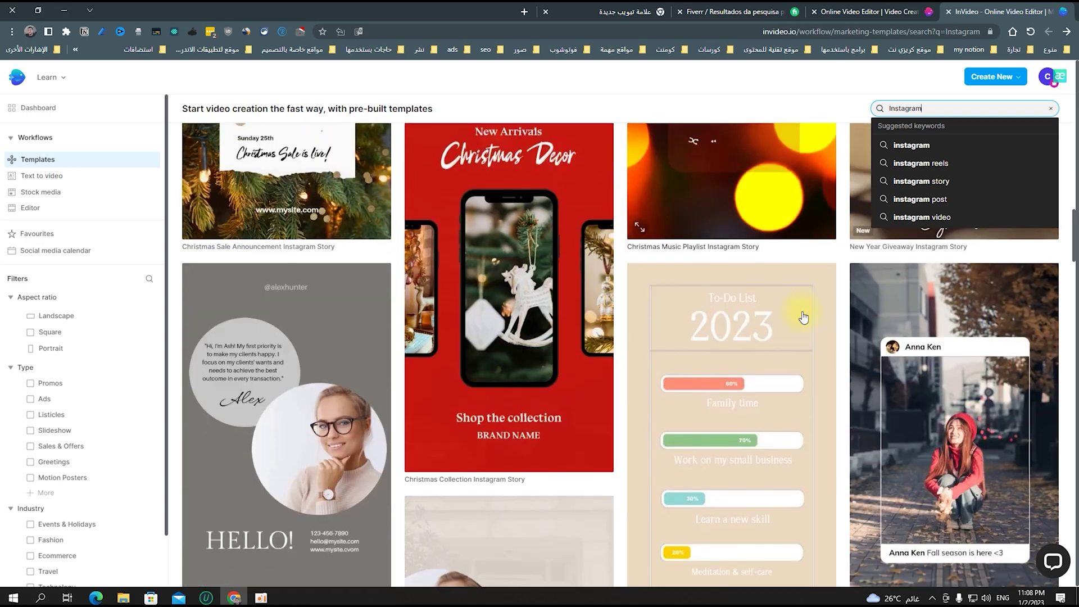
pyautogui.scroll(-7, 816, 337)
pyautogui.scroll(5, 814, 315)
pyautogui.scroll(2, 813, 315)
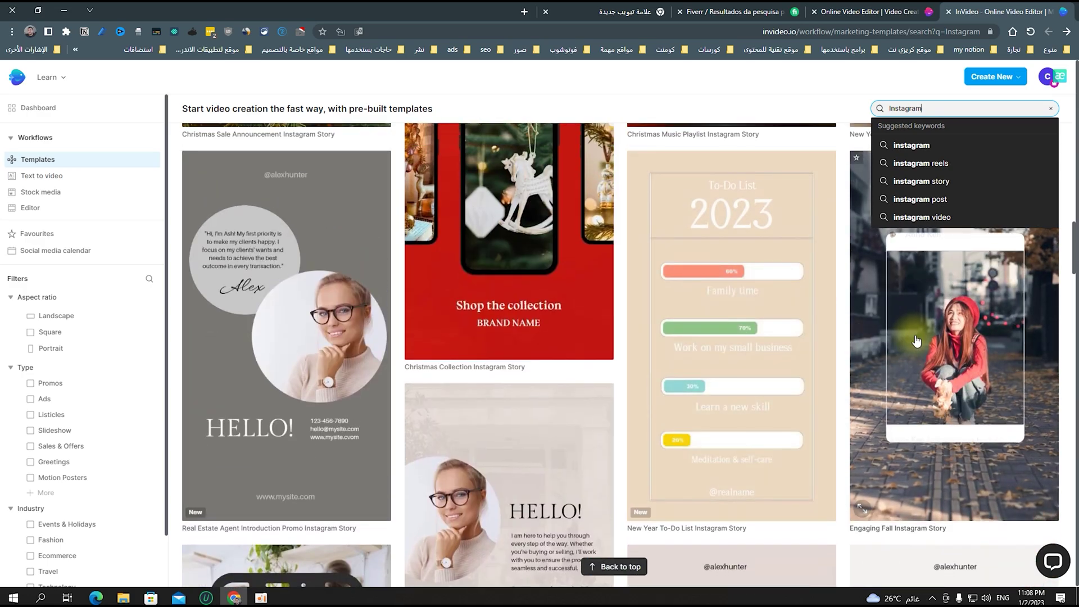
pyautogui.scroll(10, 918, 350)
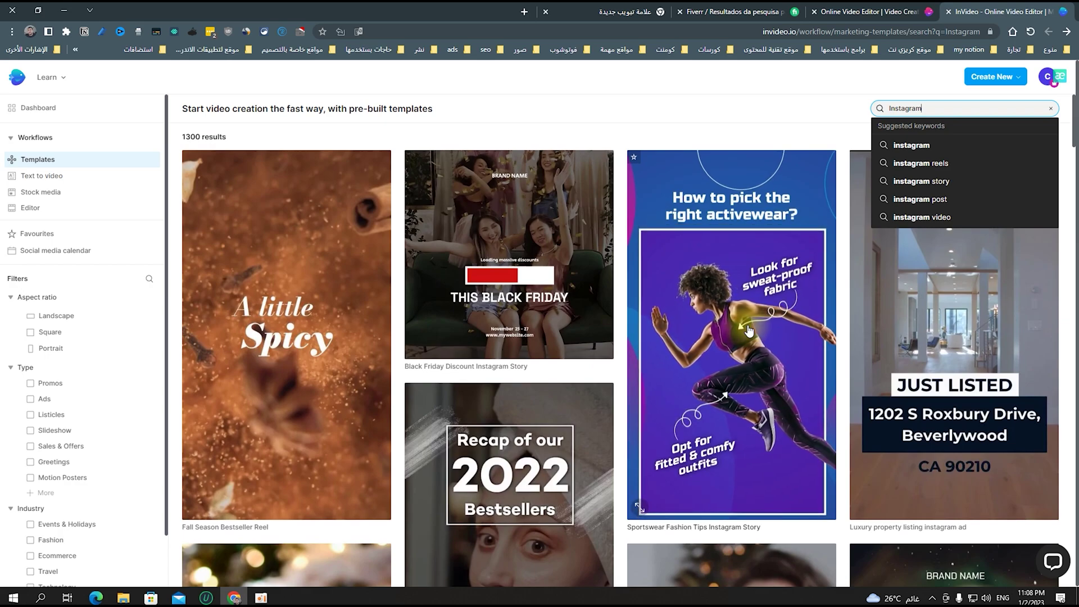
# Open the Sportswear Fashion Tips Instagram Story template and use it in the Square (1:1) format.
pyautogui.click(749, 330)
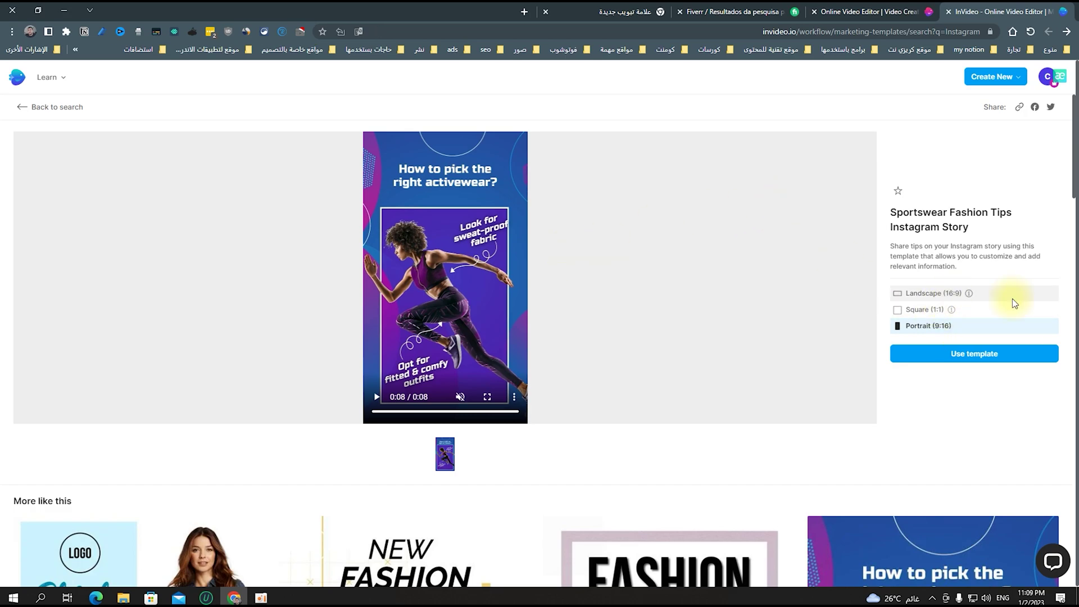
pyautogui.click(973, 294)
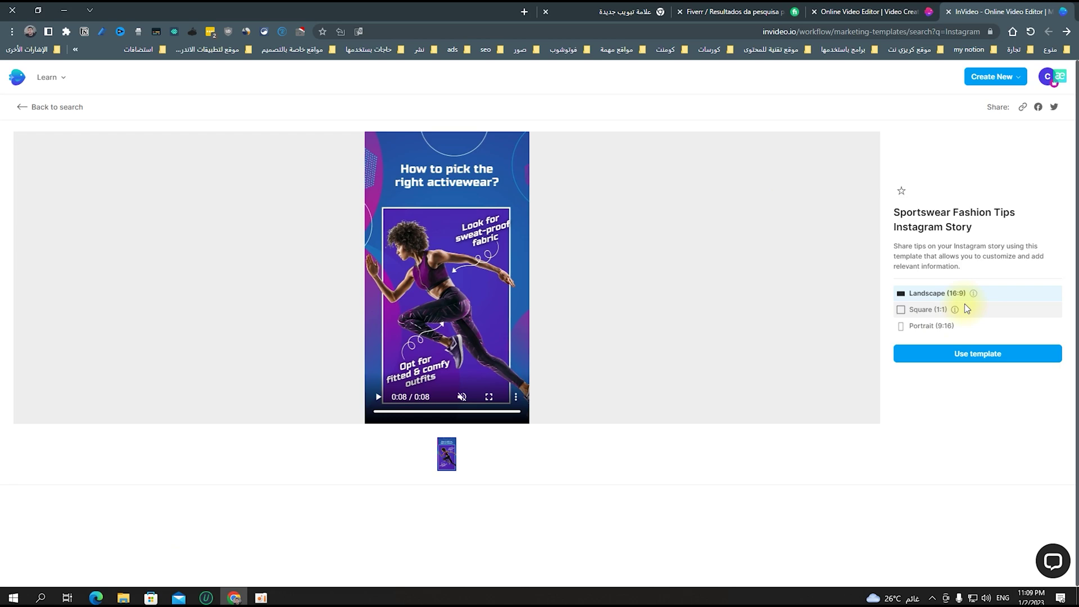
pyautogui.click(935, 310)
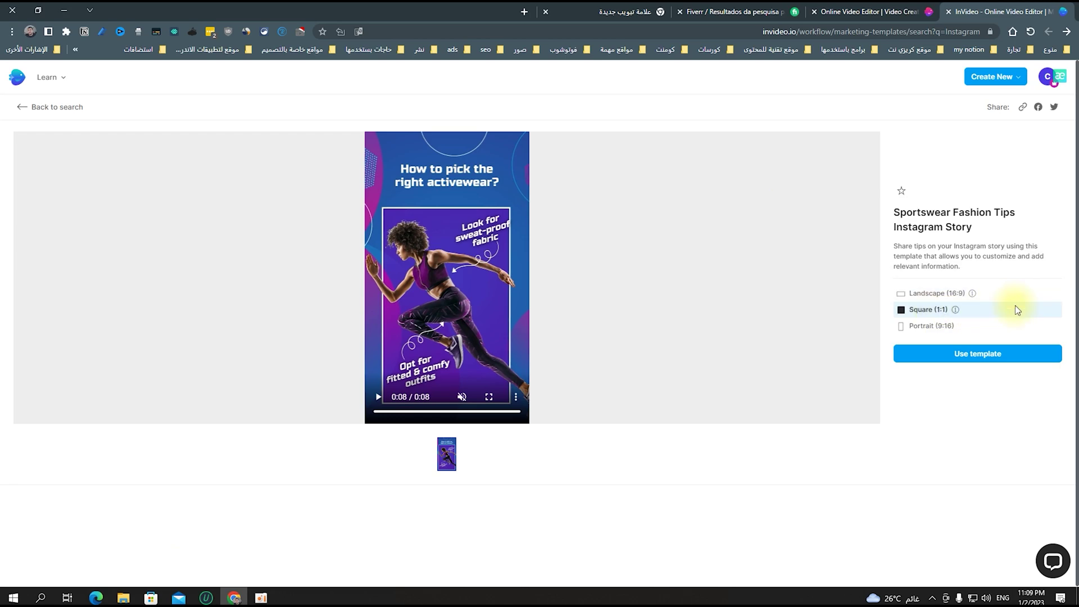
pyautogui.click(973, 330)
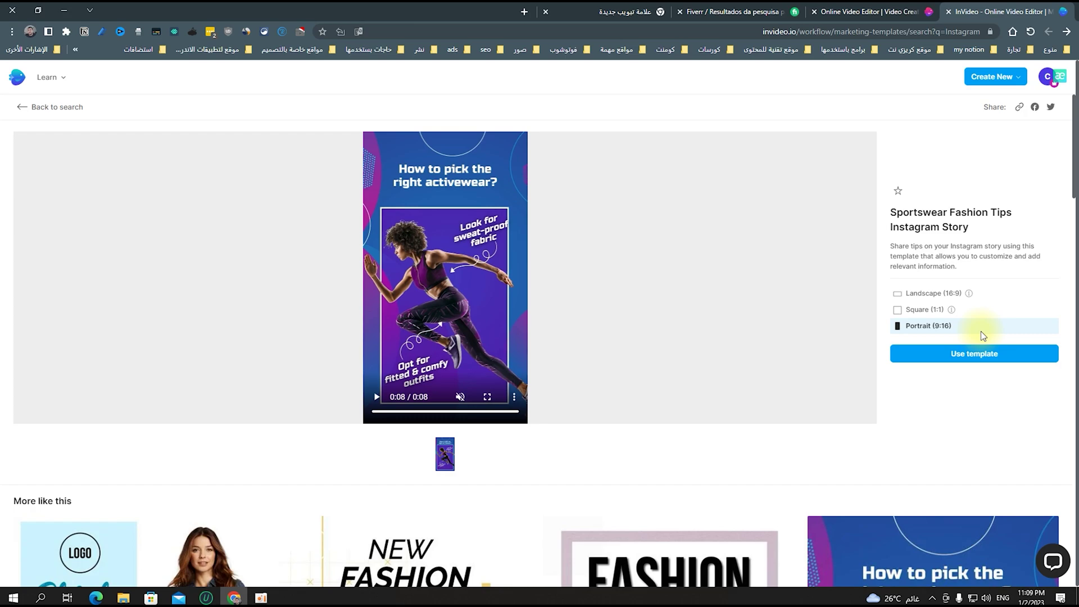
pyautogui.click(955, 312)
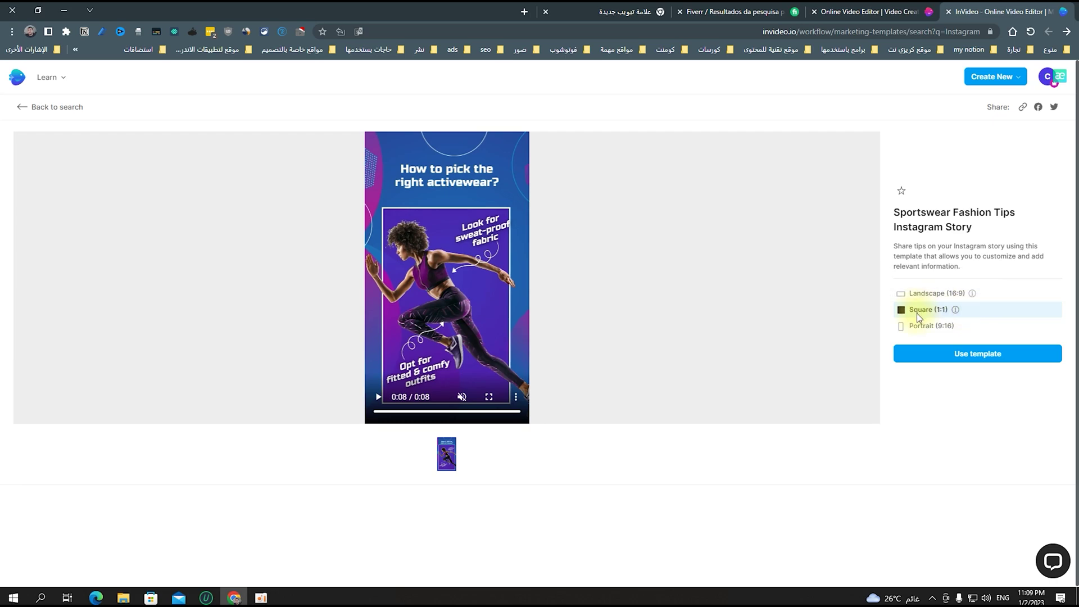
pyautogui.click(960, 356)
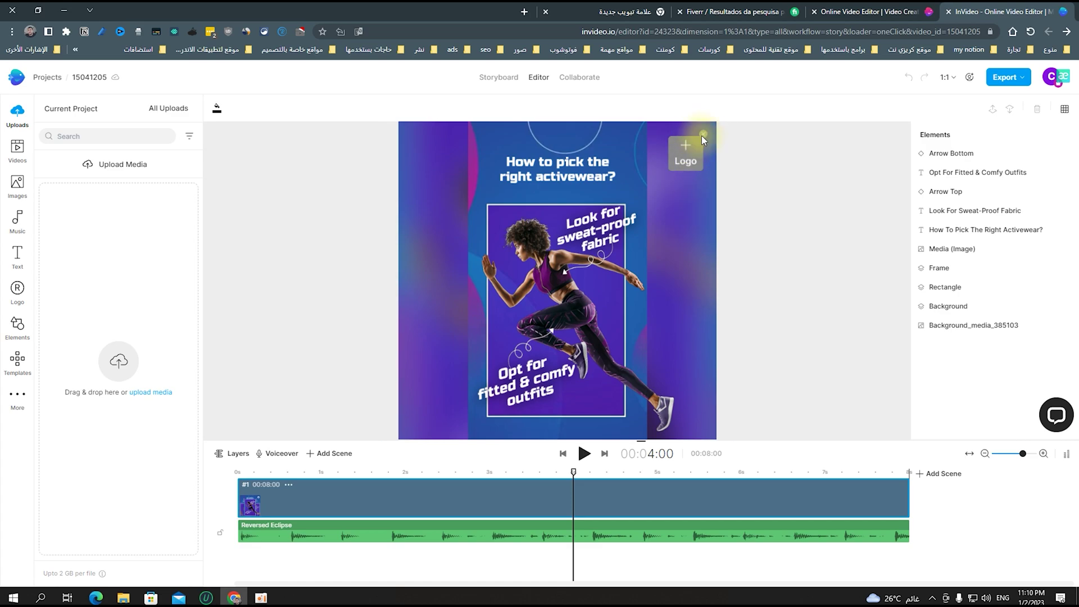
# Remove the logo placeholder from the canvas and check the headline, callout texts and runner image as separately selectable elements.
pyautogui.click(703, 134)
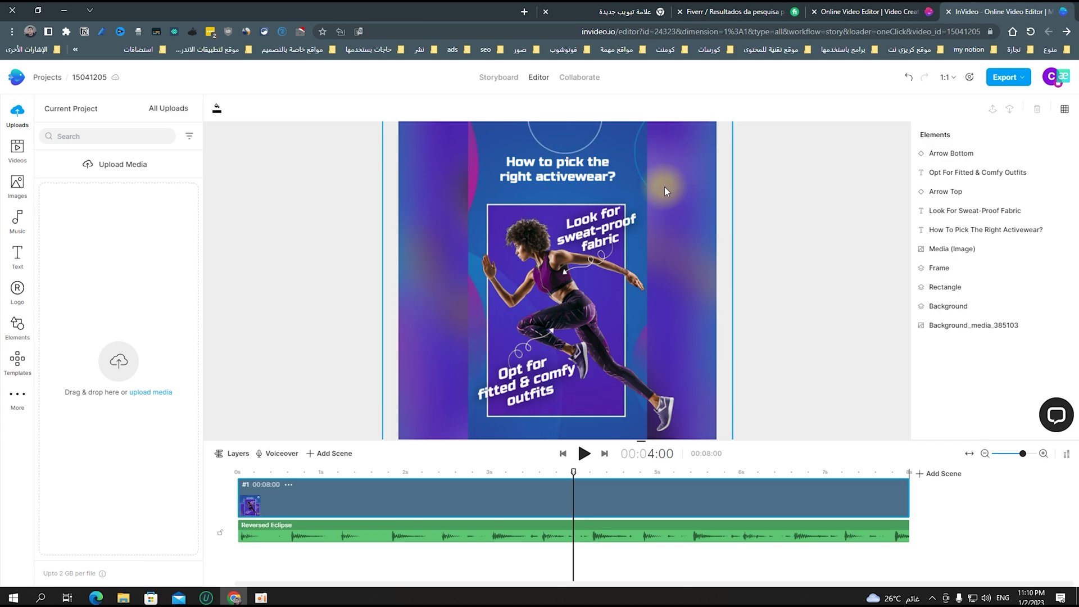
pyautogui.click(595, 170)
pyautogui.click(590, 225)
pyautogui.click(538, 380)
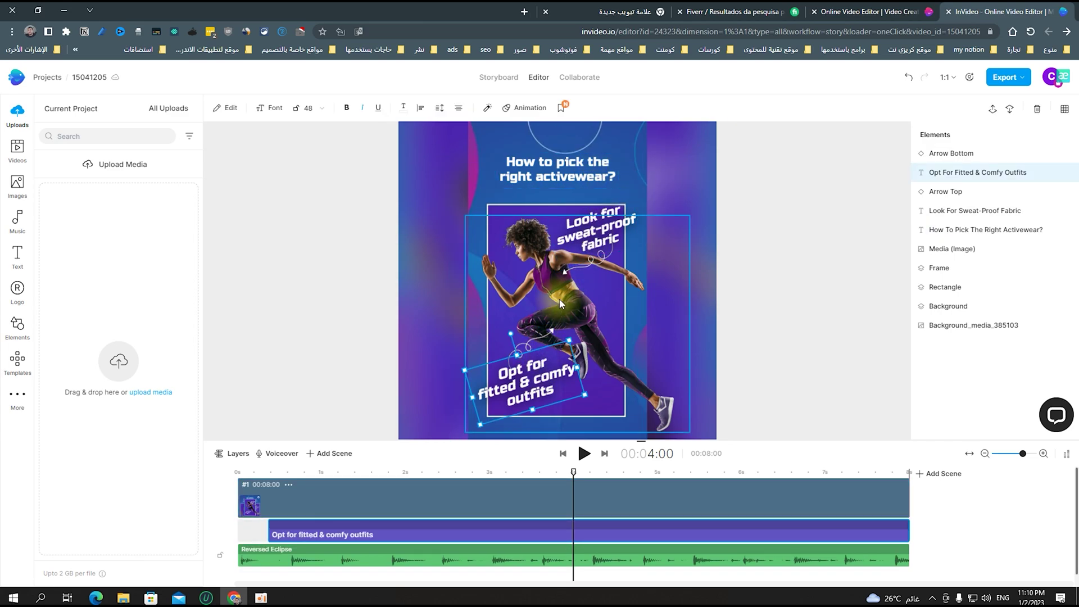
pyautogui.click(562, 305)
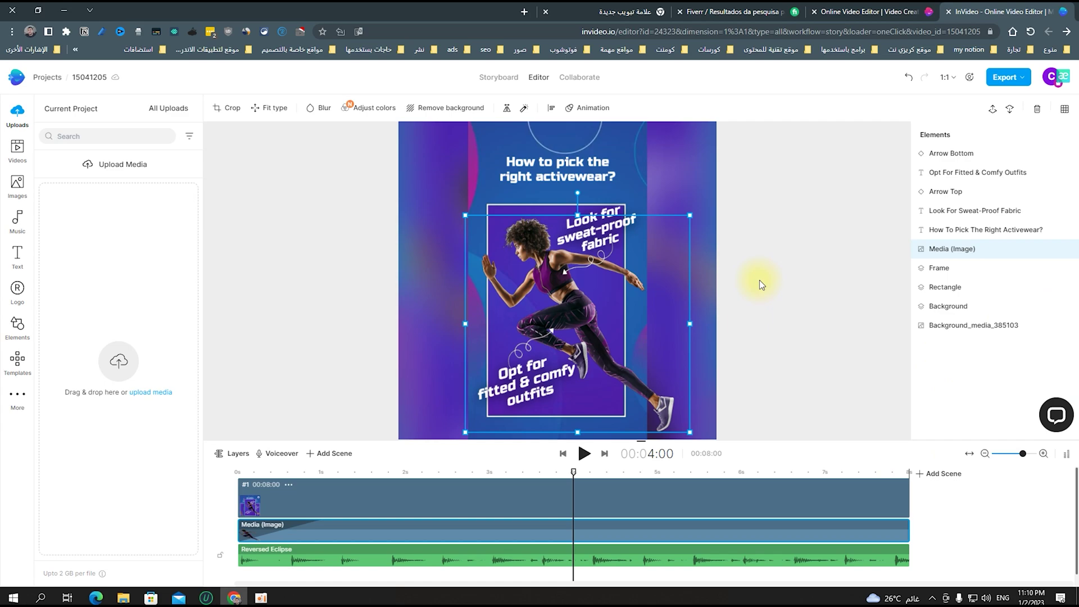
pyautogui.click(580, 179)
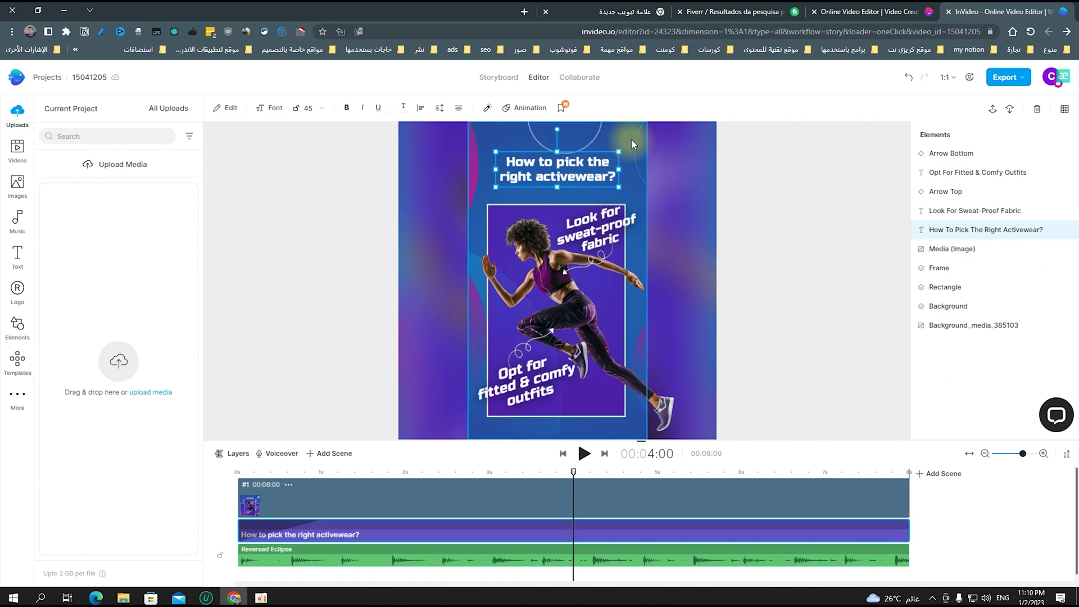
pyautogui.click(817, 179)
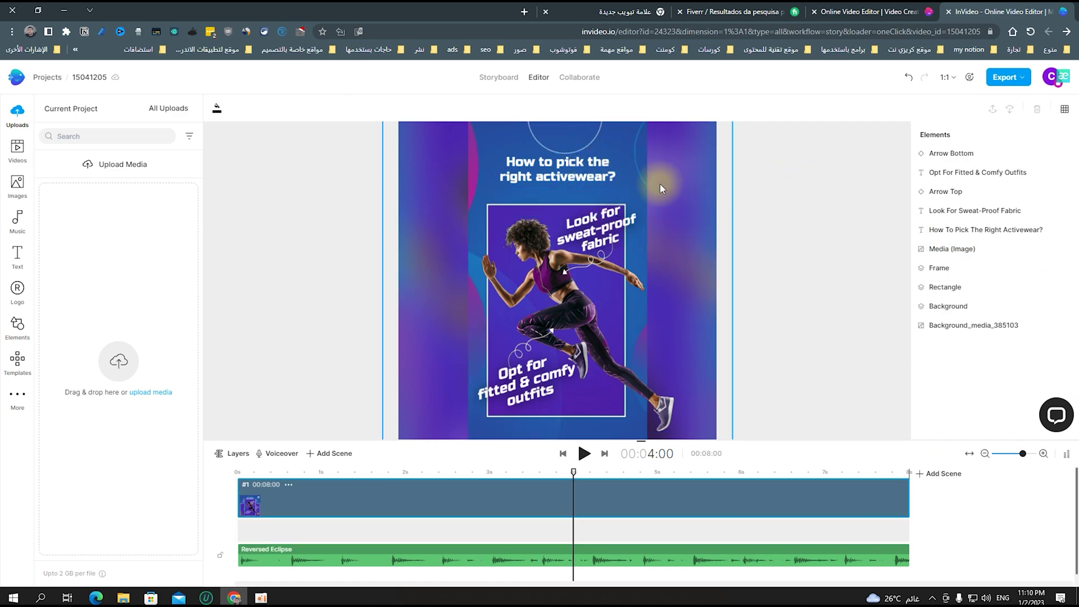
# Replace the headline "How to pick the right activewear?" with the Arabic text "افضل الاحذية الرياضية".
pyautogui.doubleClick(595, 167)
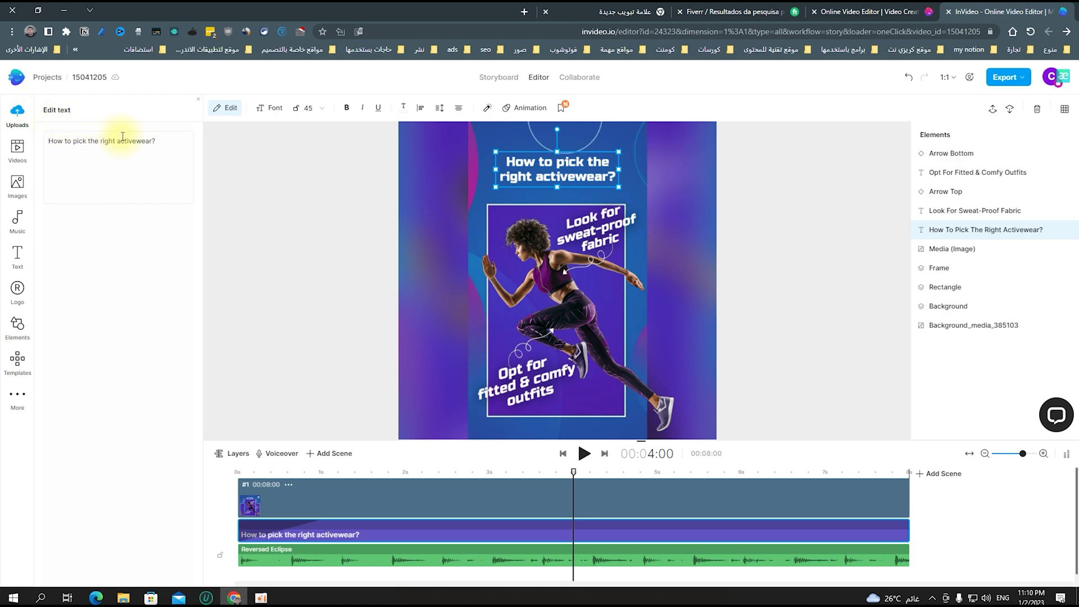
pyautogui.moveTo(156, 141); pyautogui.dragTo(1, 118)
pyautogui.press('BackSpace')
pyautogui.write('Yoga')
pyautogui.press('BackSpace')
pyautogui.press('BackSpace')
pyautogui.press('BackSpace')
pyautogui.press('BackSpace')
pyautogui.write('افضل')
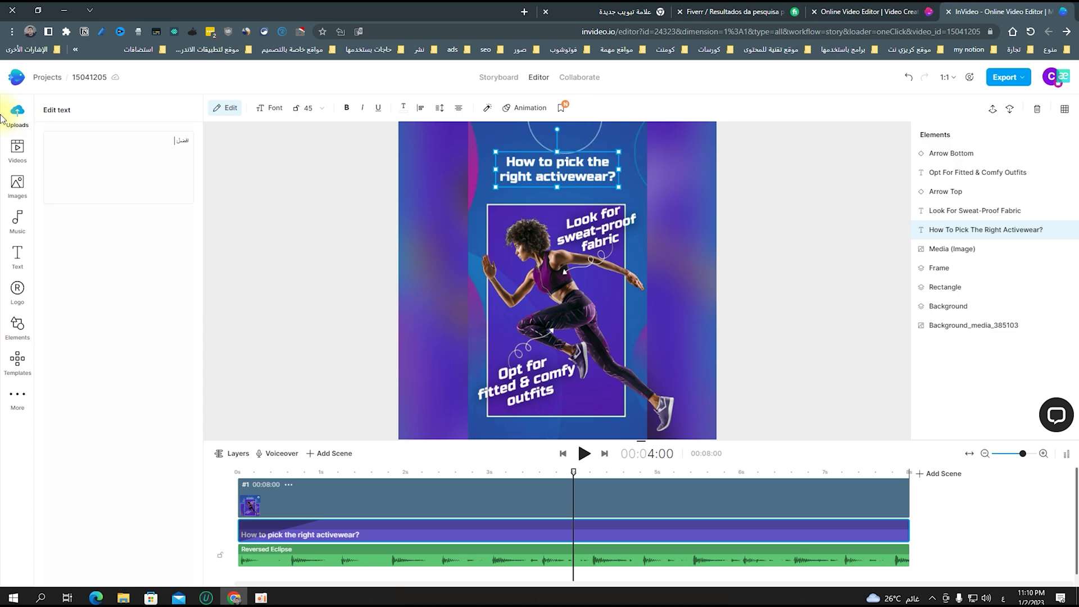
pyautogui.write(' الأحذية الرياضية')
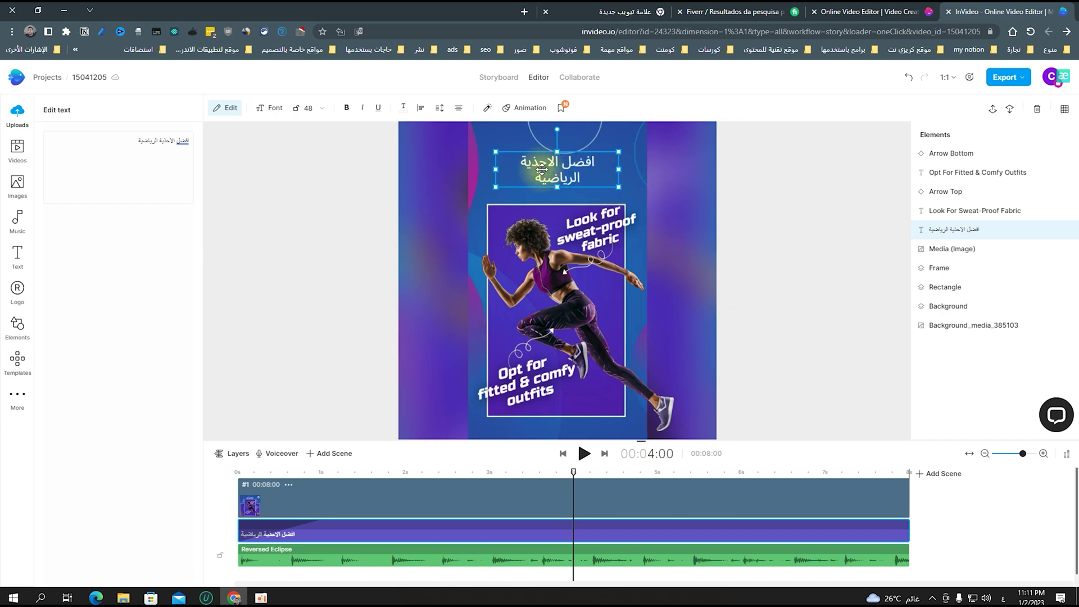
# Open the font choices for the Arabic headline and look through the available fonts.
pyautogui.click(269, 108)
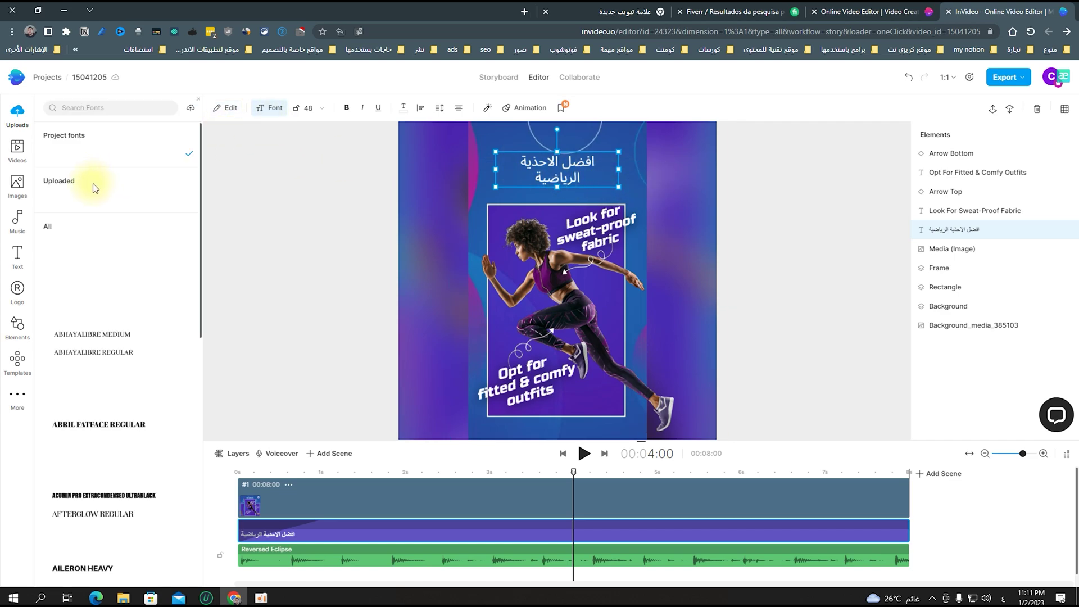
pyautogui.scroll(-10, 126, 304)
pyautogui.scroll(10, 126, 305)
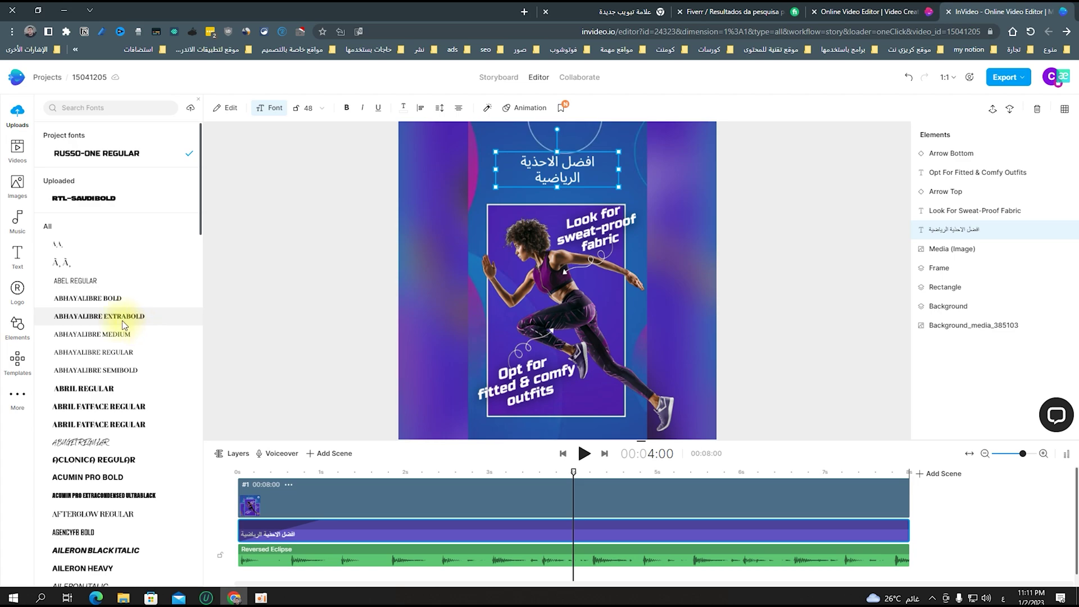
# Search the web for "خطوط عربي" in a new browser tab and open the arbfonts.com site.
pyautogui.click(524, 10)
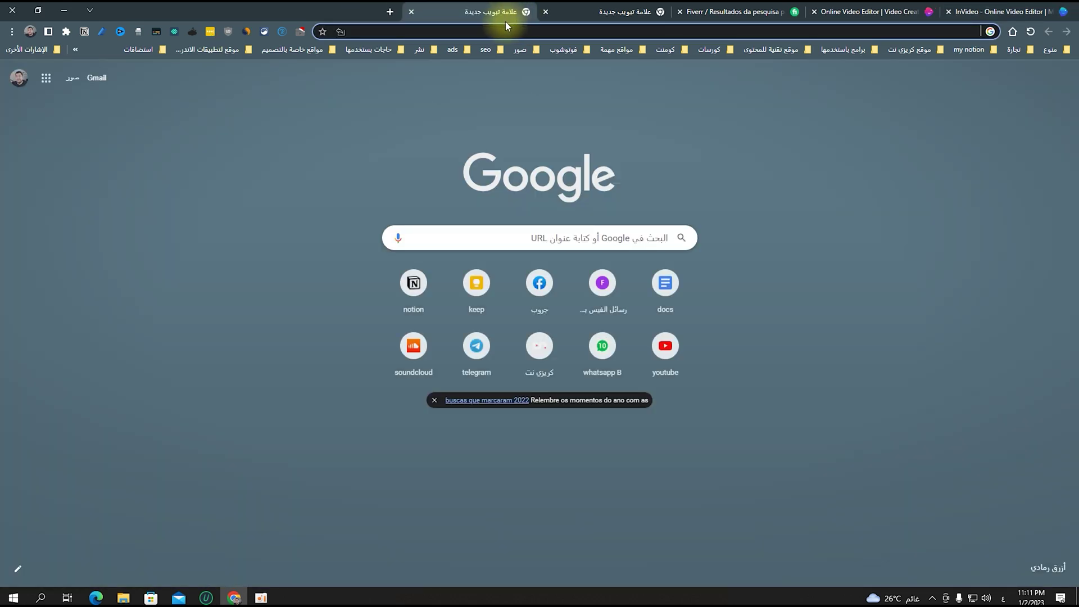
pyautogui.write('خطوط عربي')
pyautogui.press('Return')
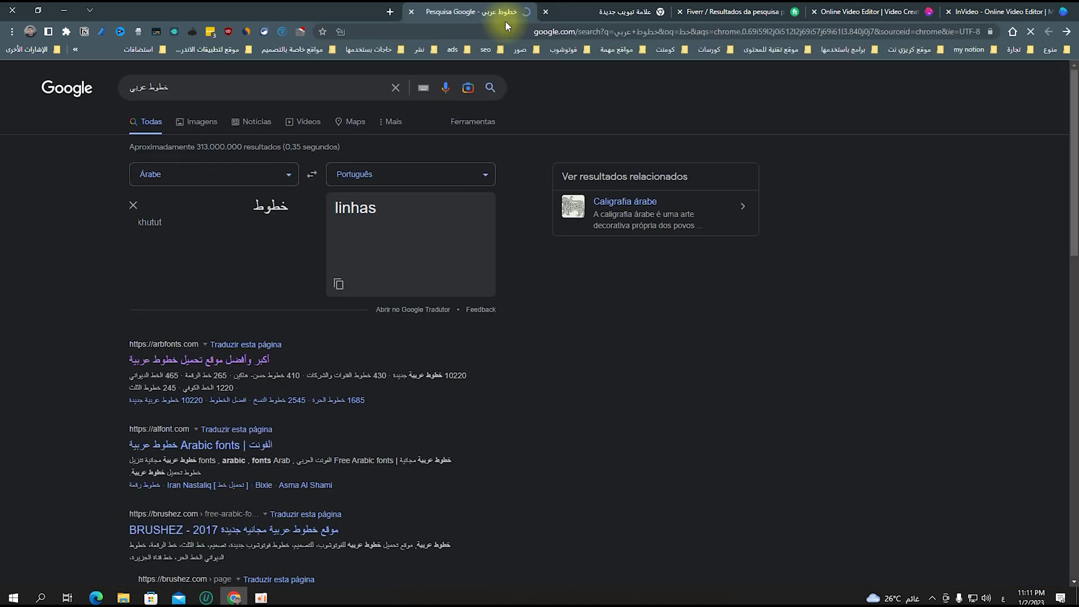
pyautogui.click(246, 361)
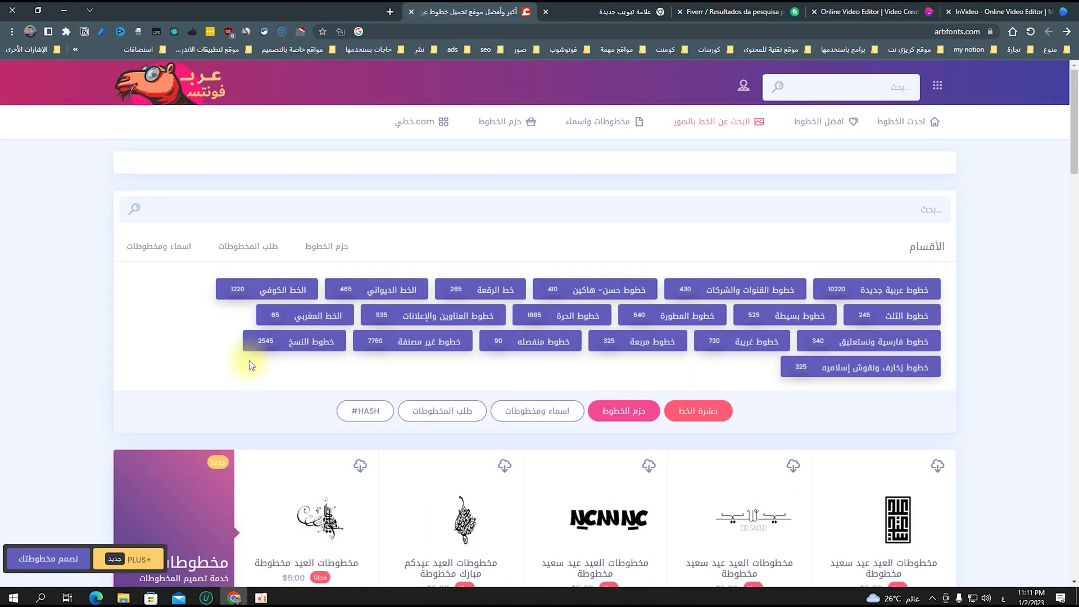
# Browse the first two pages of Arabic font previews and download the Alexandria Regular font.
pyautogui.scroll(-20, 723, 444)
pyautogui.scroll(-3, 722, 453)
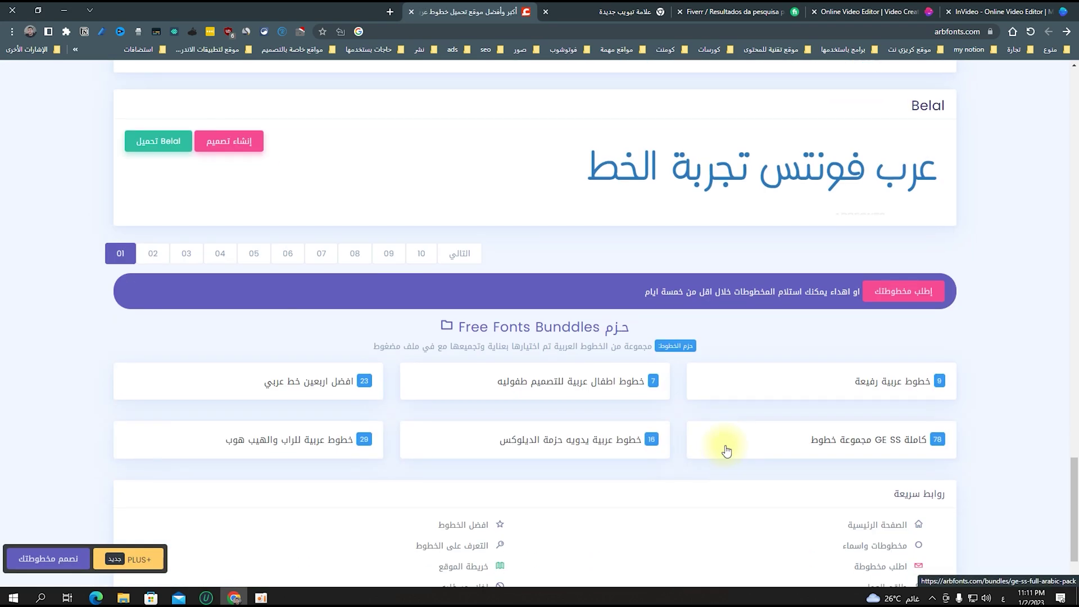
pyautogui.click(152, 198)
pyautogui.scroll(-17, 622, 289)
pyautogui.scroll(-9, 622, 288)
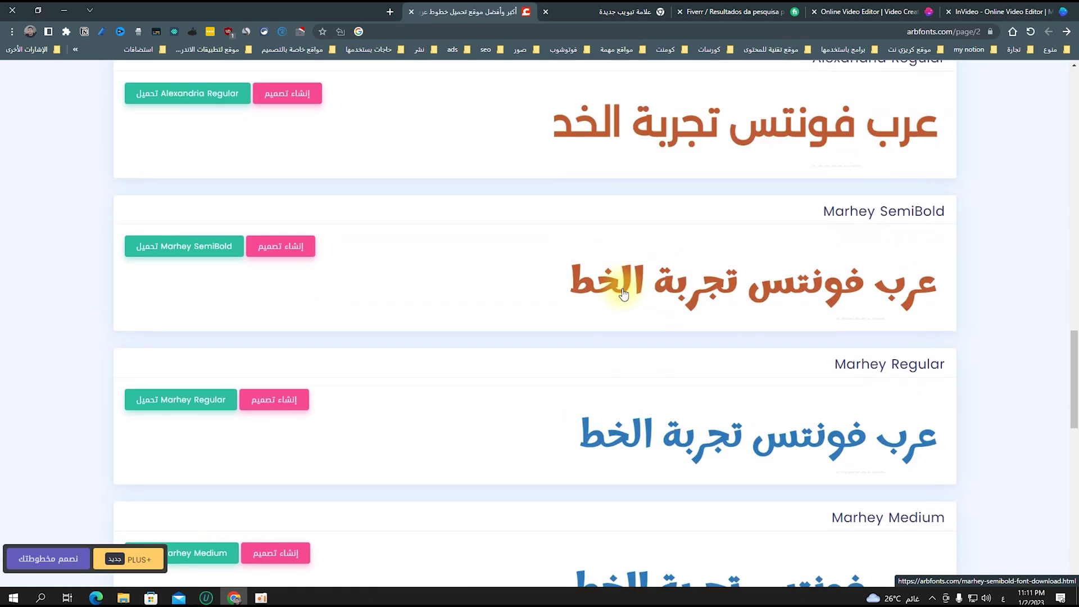
pyautogui.scroll(7, 621, 289)
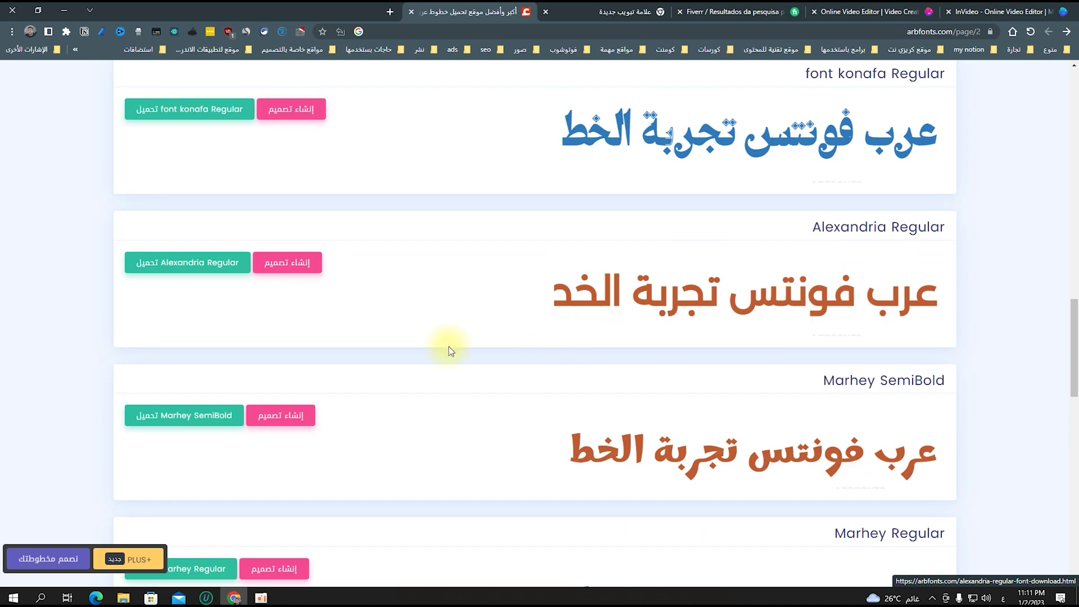
pyautogui.click(181, 268)
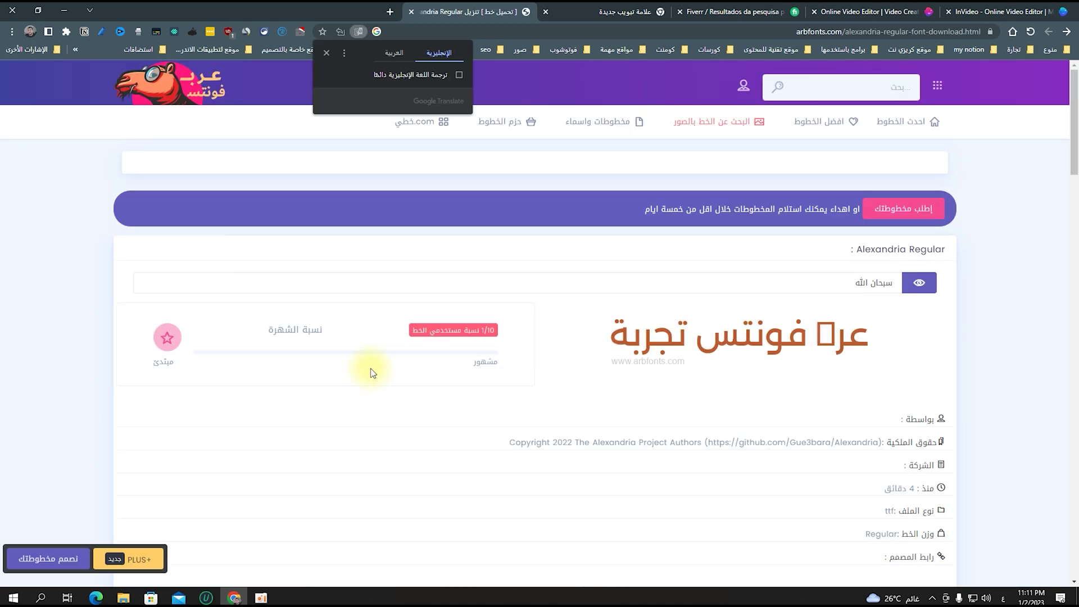
pyautogui.scroll(-5, 534, 337)
pyautogui.click(530, 364)
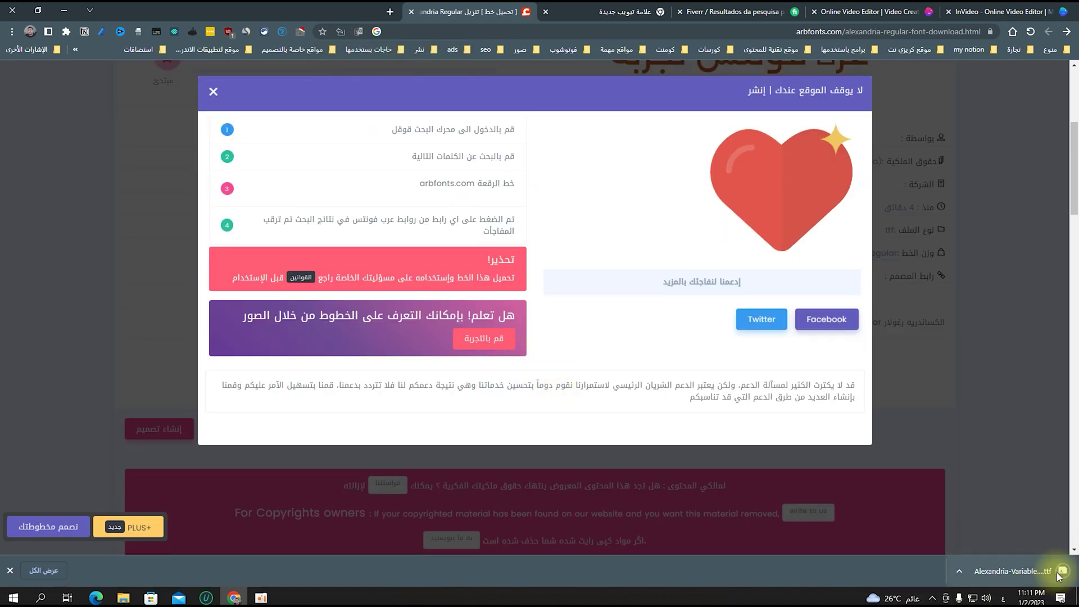
# Switch back to the InVideo editor and upload the Alexandria-VariableFont_wght file from Downloads as a custom font.
pyautogui.click(984, 12)
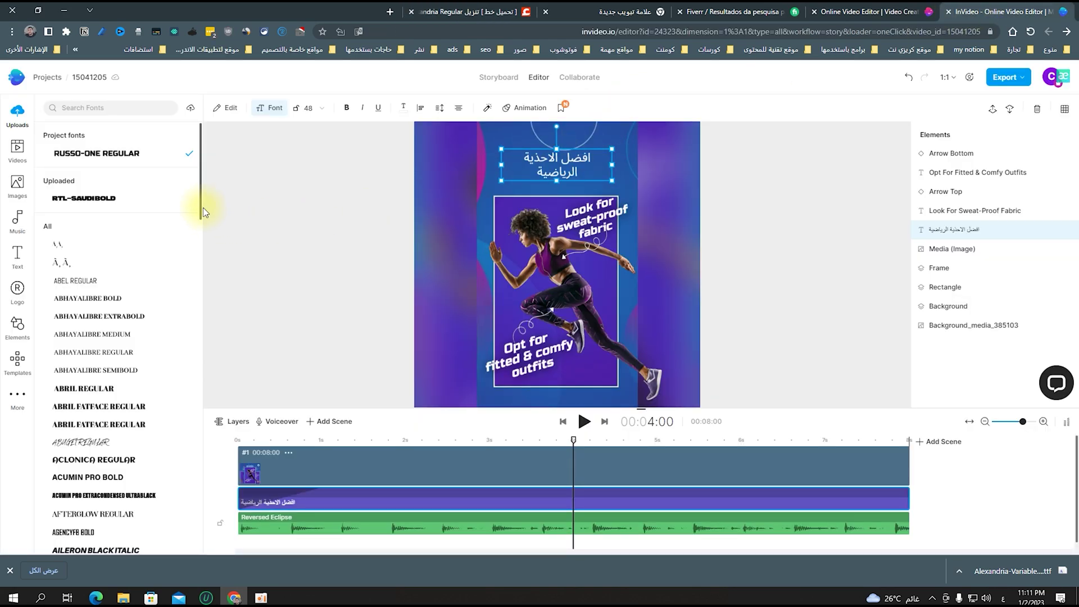
pyautogui.click(190, 110)
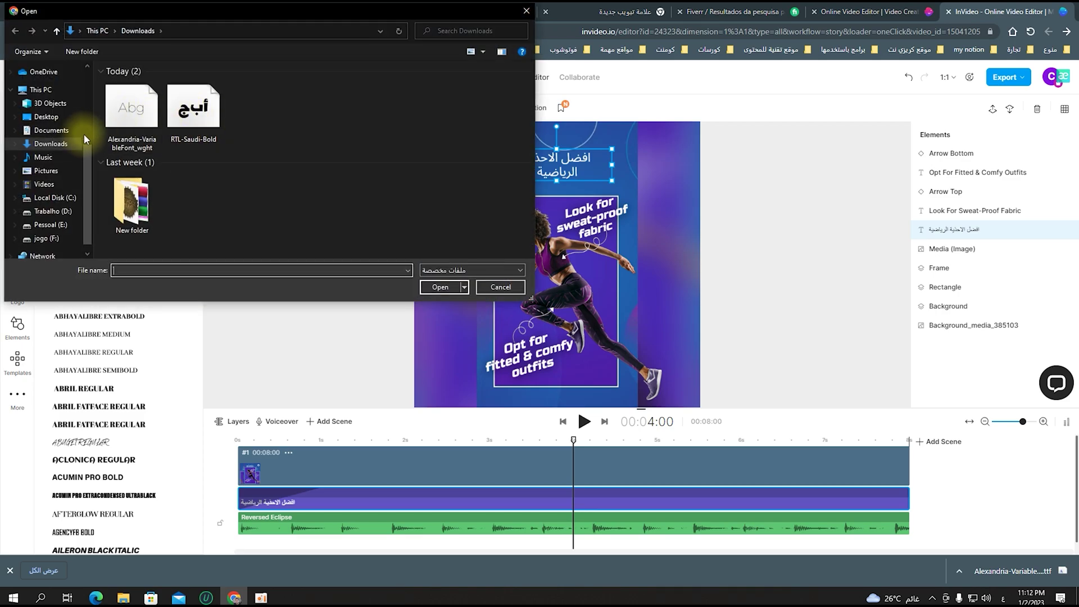
pyautogui.doubleClick(132, 116)
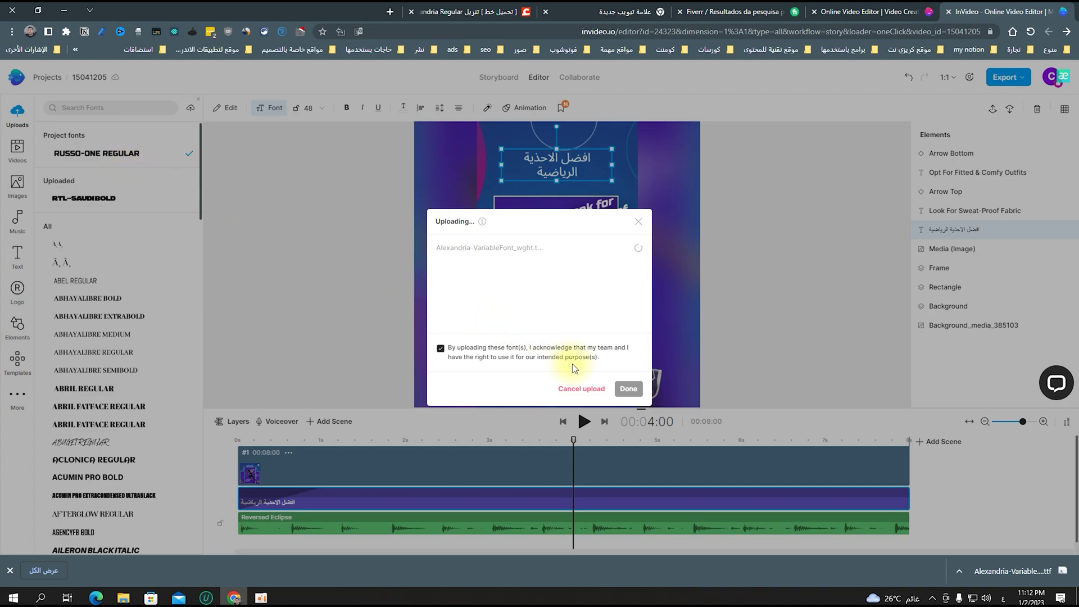
pyautogui.click(12, 572)
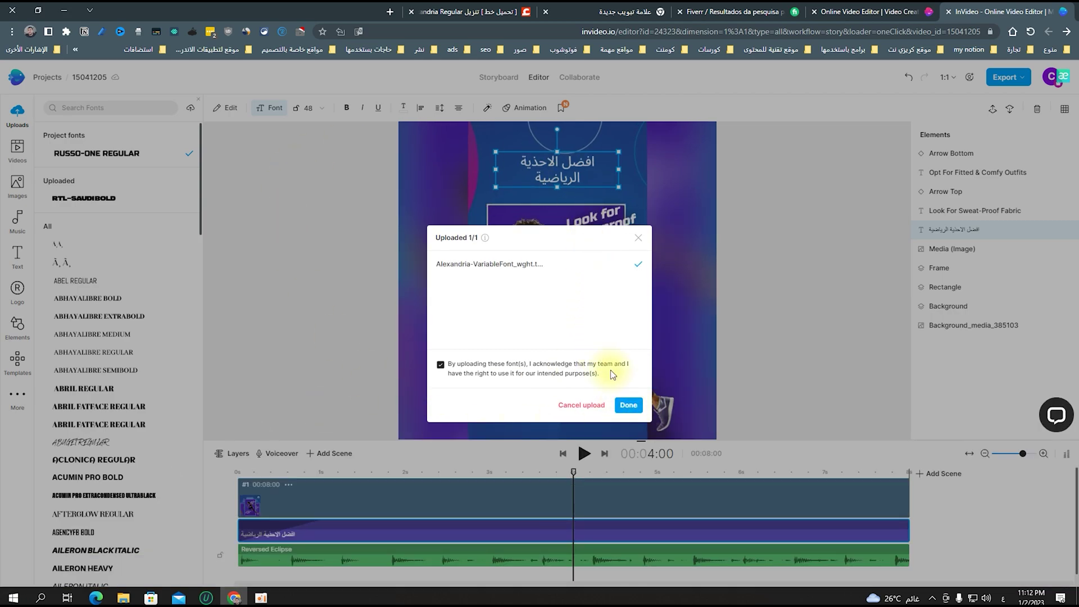
pyautogui.click(624, 407)
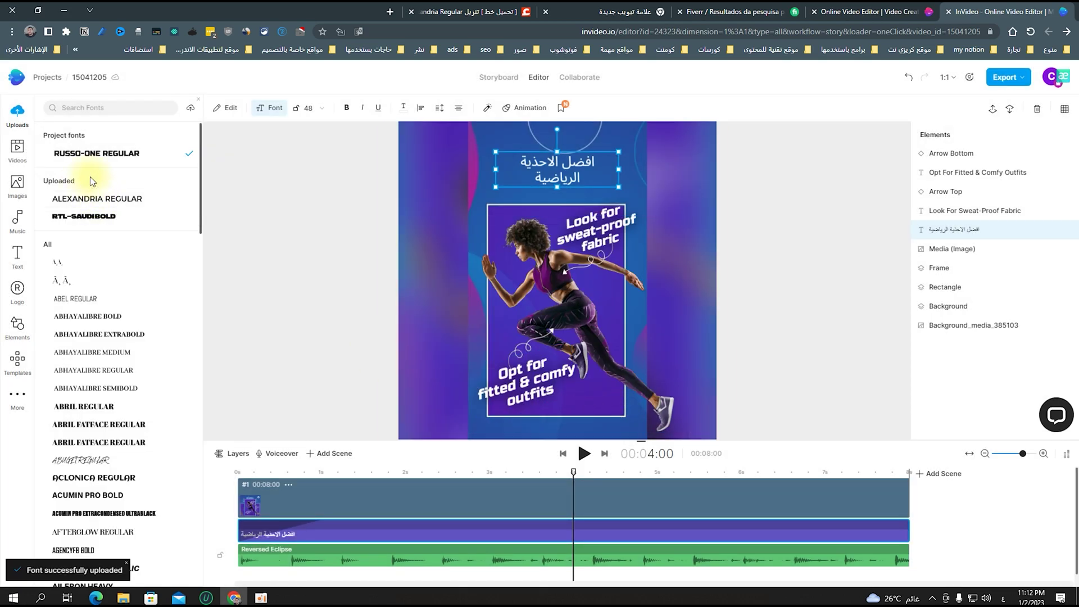
# Try Alexandria Regular on the Arabic headline, apply the uploaded RTL-SaudiBold font instead, and move the headline slightly down.
pyautogui.click(89, 199)
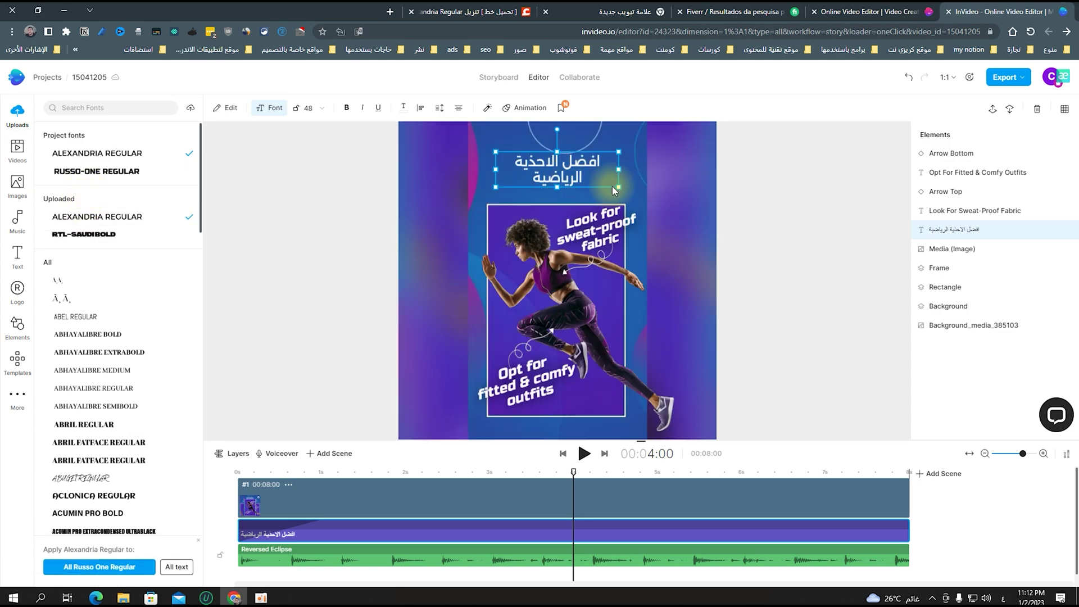
pyautogui.click(83, 234)
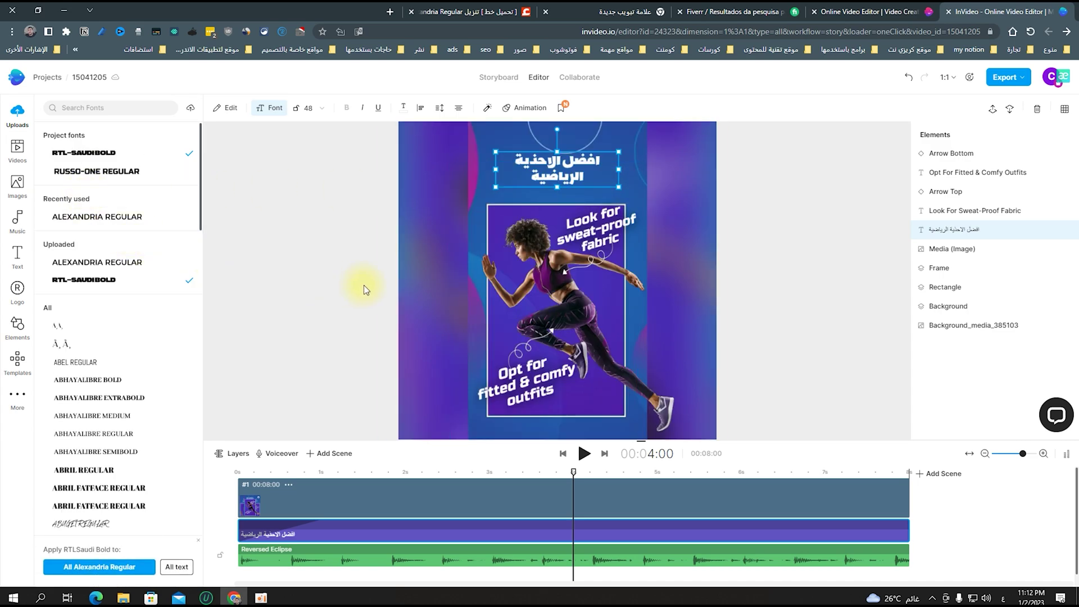
pyautogui.moveTo(560, 171); pyautogui.dragTo(552, 181)
pyautogui.click(752, 237)
pyautogui.click(551, 174)
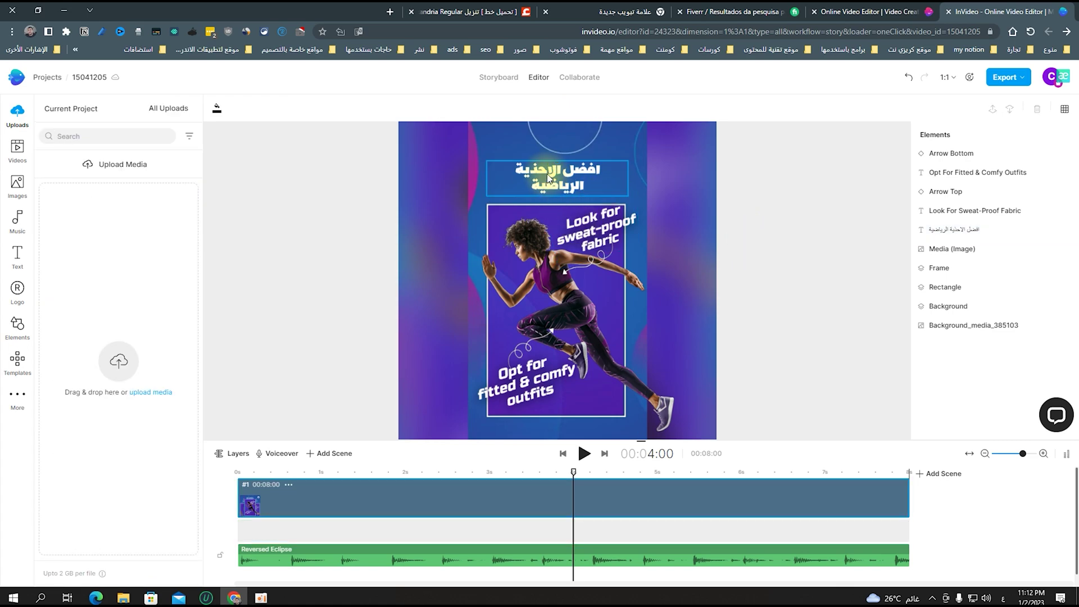
# Replace the "Look for sweat-proof fabric" caption with the three-line Arabic text "احذية مريحة عملية".
pyautogui.click(595, 234)
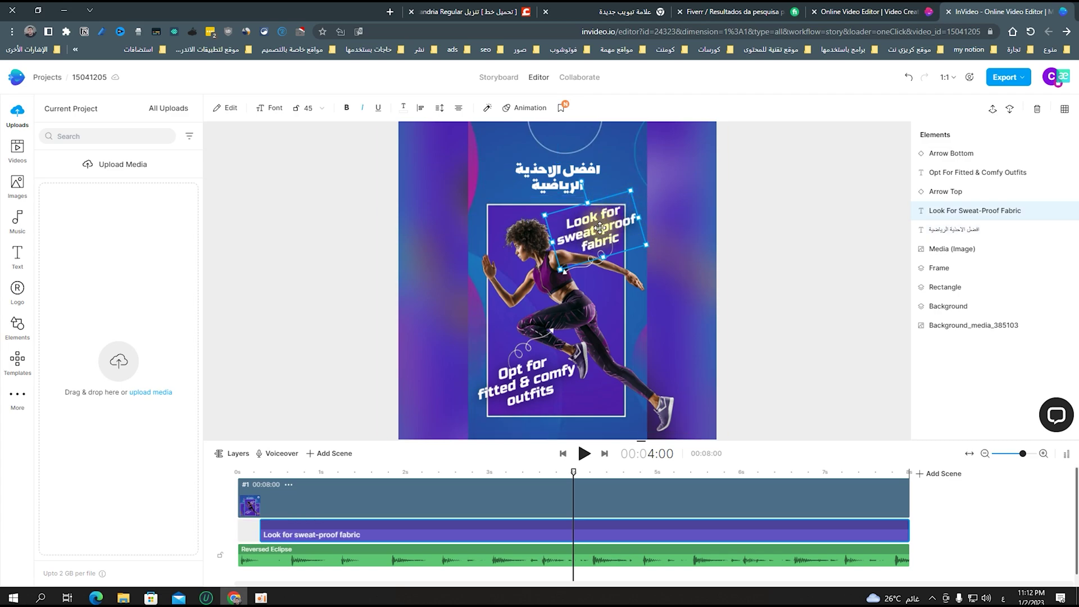
pyautogui.doubleClick(598, 227)
pyautogui.moveTo(187, 153); pyautogui.dragTo(40, 130)
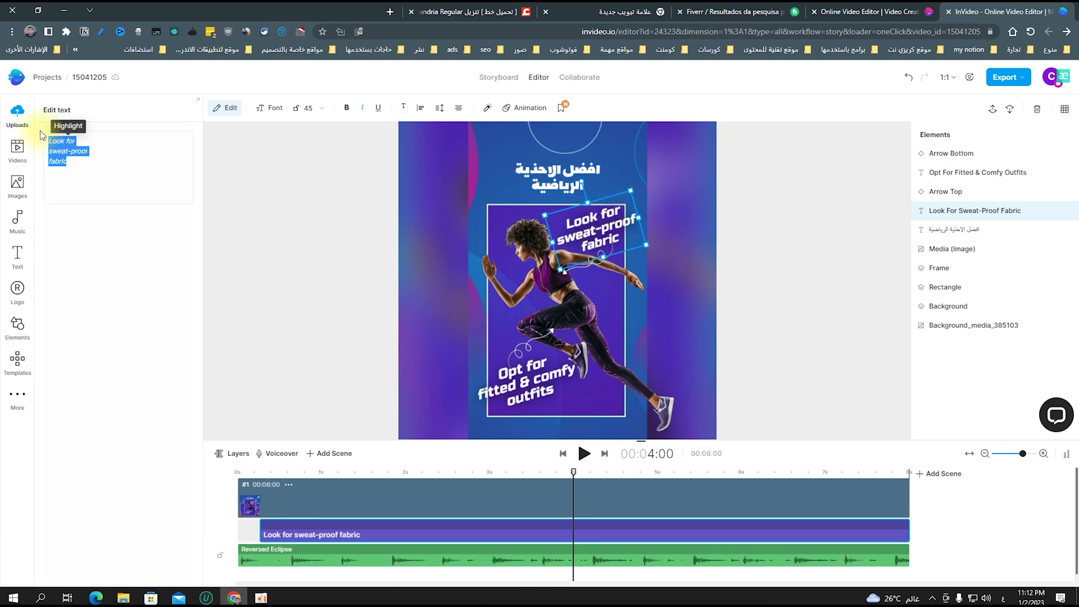
pyautogui.press('BackSpace')
pyautogui.write('احذية م')
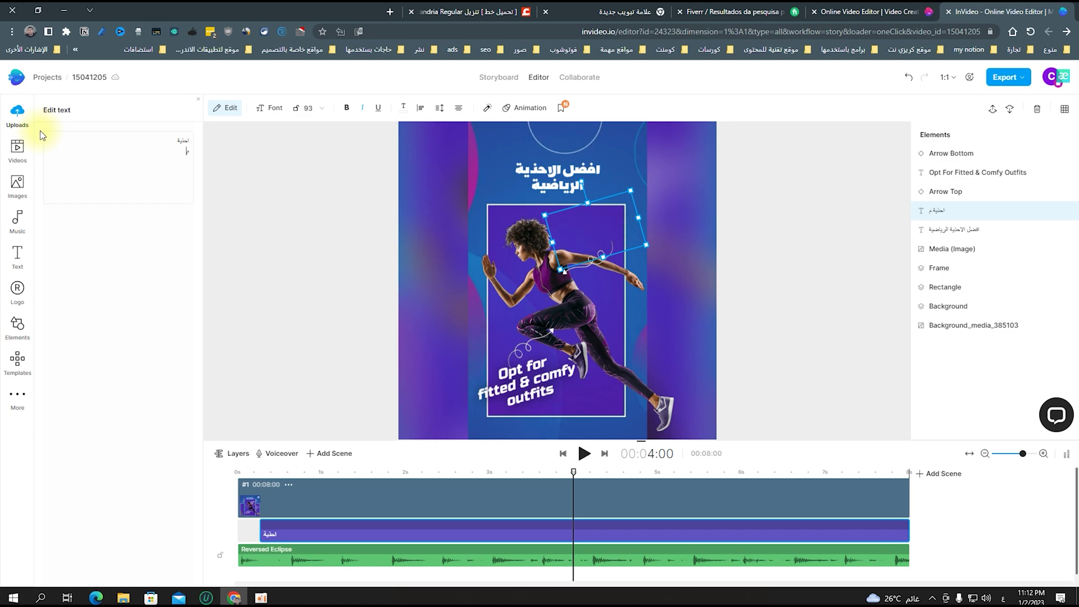
pyautogui.write('ريحة علية')
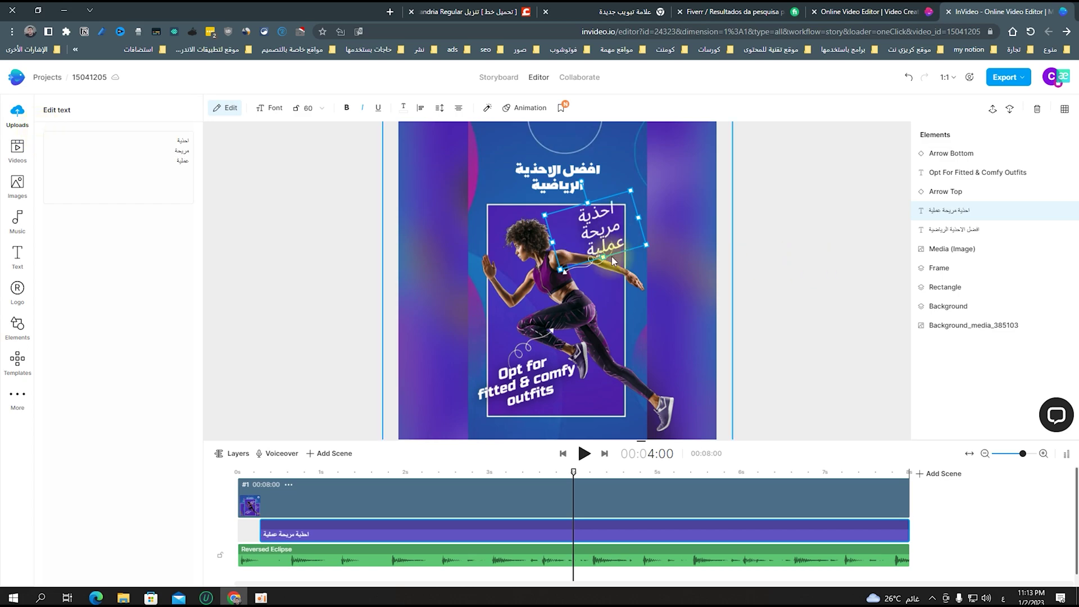
# Set the font size of the احذية مريحة عملية caption to 48 and move the caption slightly up.
pyautogui.click(319, 110)
pyautogui.click(314, 164)
pyautogui.moveTo(590, 230)
pyautogui.mouseDown()
pyautogui.moveTo(608, 217)
pyautogui.moveTo(596, 221)
pyautogui.mouseUp()
# Set the primary text colour of the احذية مريحة عملية caption to white (#FFFFFF) and shift the caption slightly to the right.
pyautogui.click(400, 109)
pyautogui.click(94, 136)
pyautogui.moveTo(144, 193); pyautogui.dragTo(33, 147)
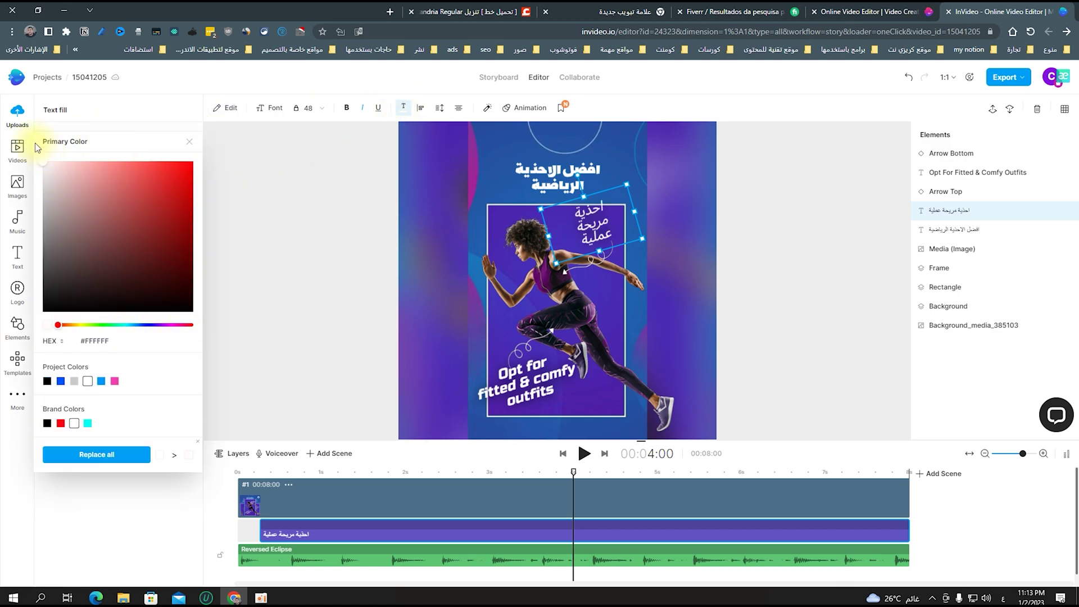
pyautogui.click(788, 225)
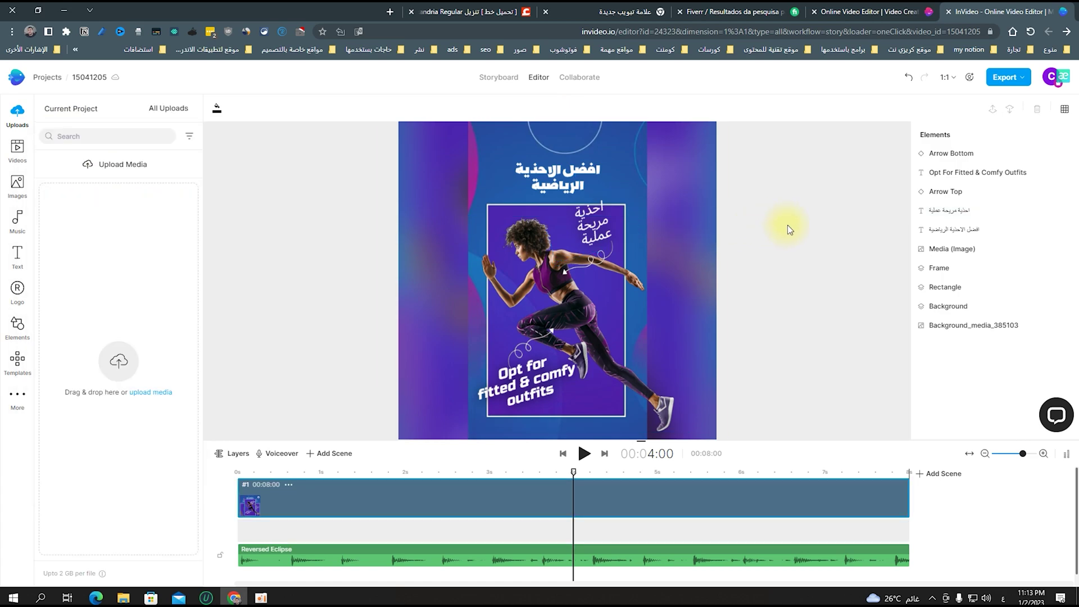
pyautogui.moveTo(597, 226); pyautogui.dragTo(609, 222)
pyautogui.click(815, 225)
# Replace the "Opt for fitted & comfy outfits" caption with the three-line Arabic text "انسيابية جمالية مهلبية".
pyautogui.click(531, 376)
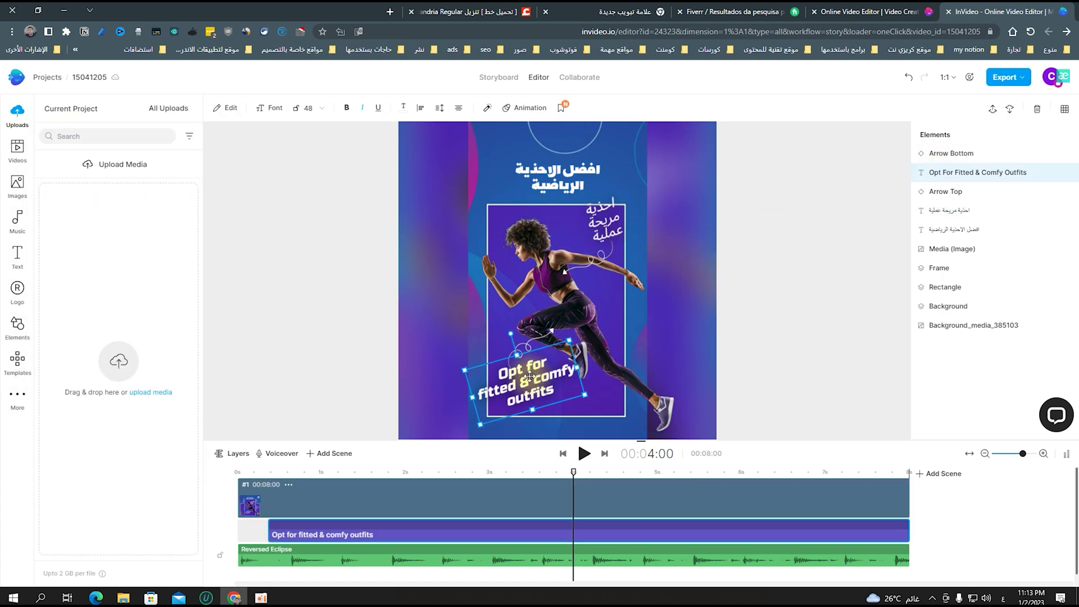
pyautogui.doubleClick(532, 375)
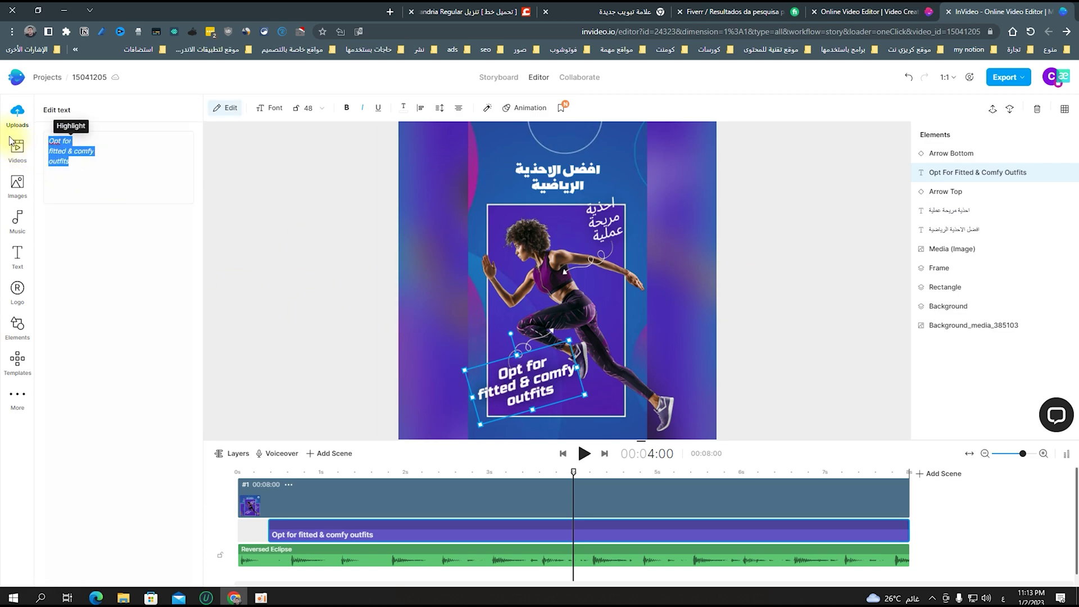
pyautogui.write('انسياب')
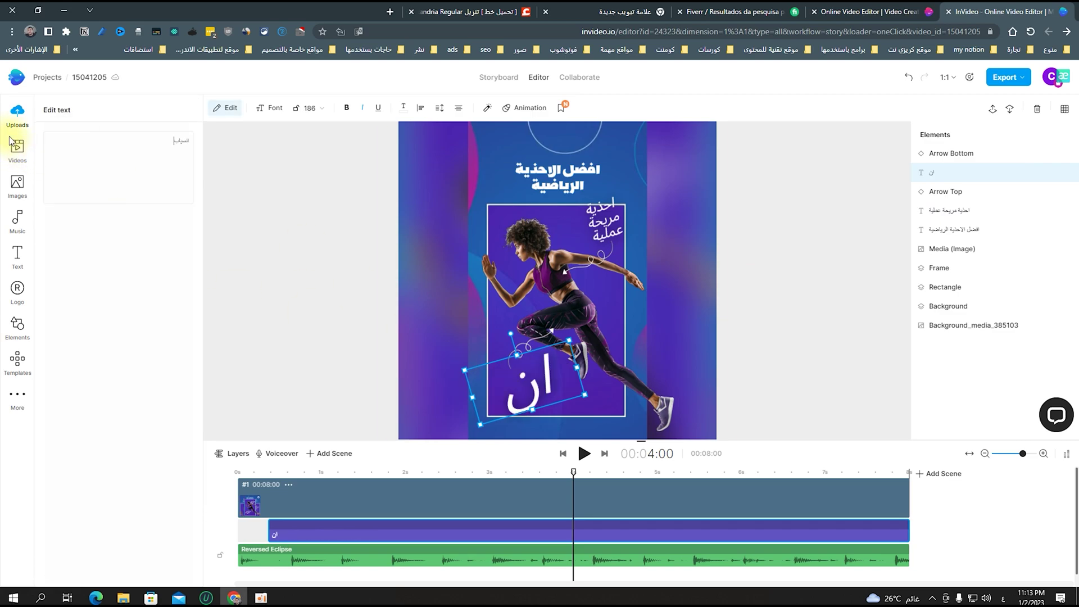
pyautogui.write('ية جمالية مهلية')
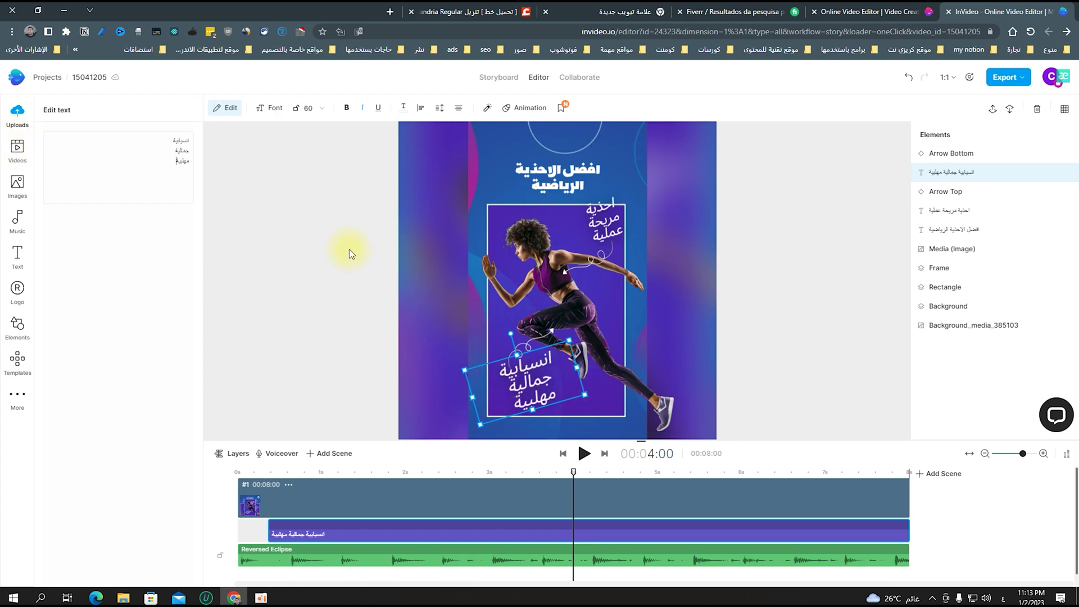
# Set the lower Arabic caption's font size to 48 and move it slightly left and down inside the frame.
pyautogui.click(308, 108)
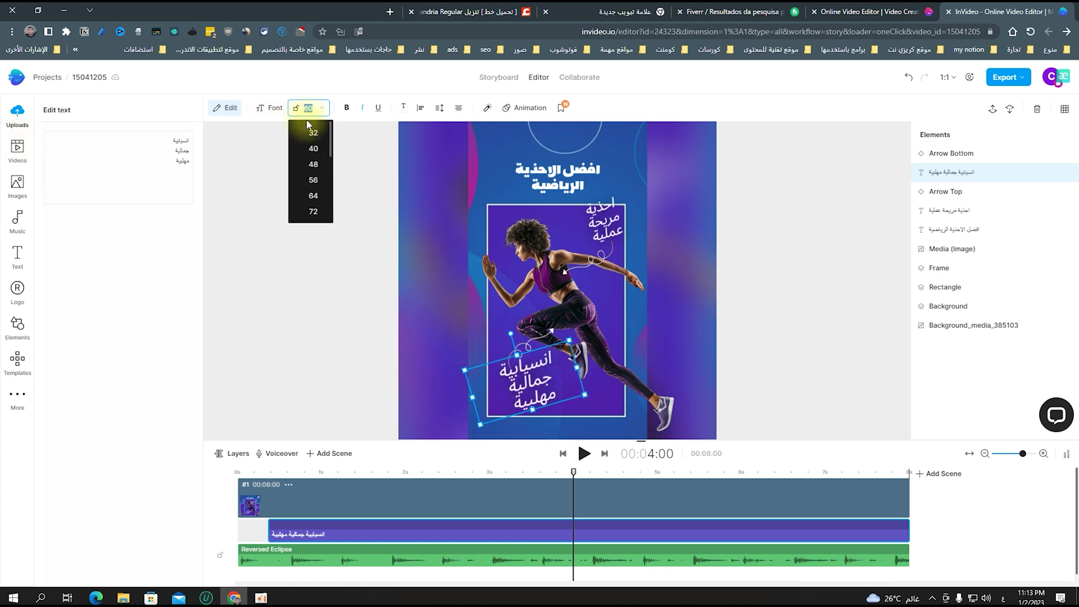
pyautogui.click(313, 165)
pyautogui.moveTo(547, 392); pyautogui.dragTo(531, 392)
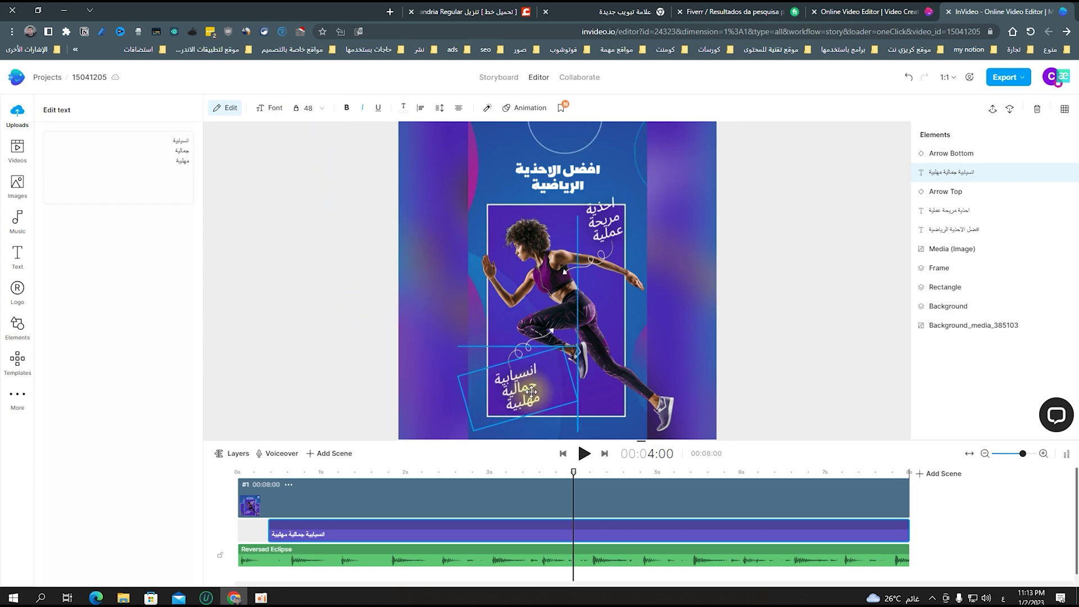
pyautogui.click(795, 308)
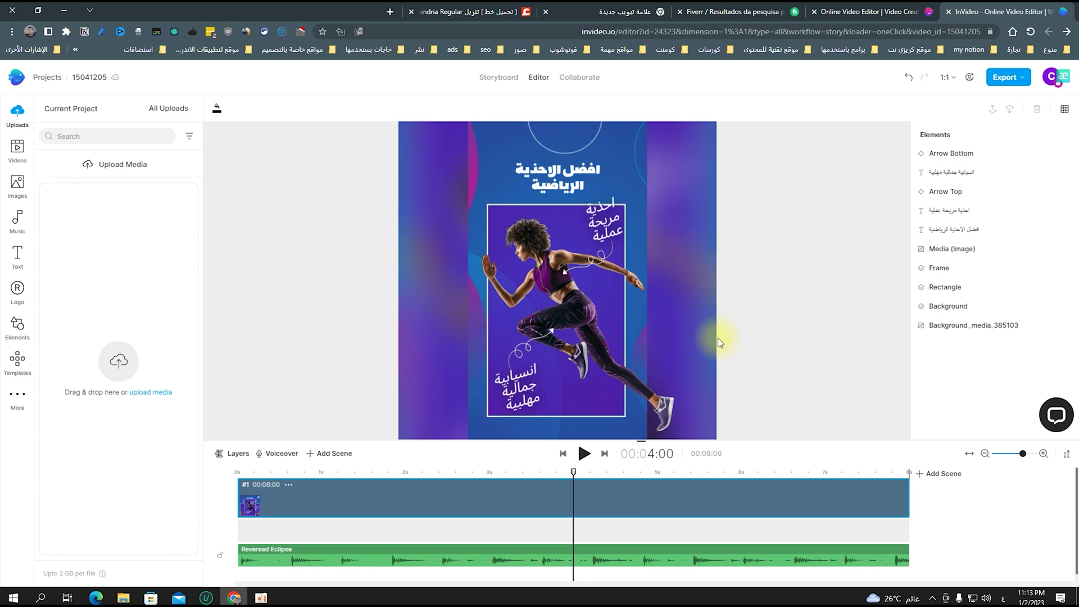
# Select the running woman image and search the stock image library for "shoes".
pyautogui.click(573, 306)
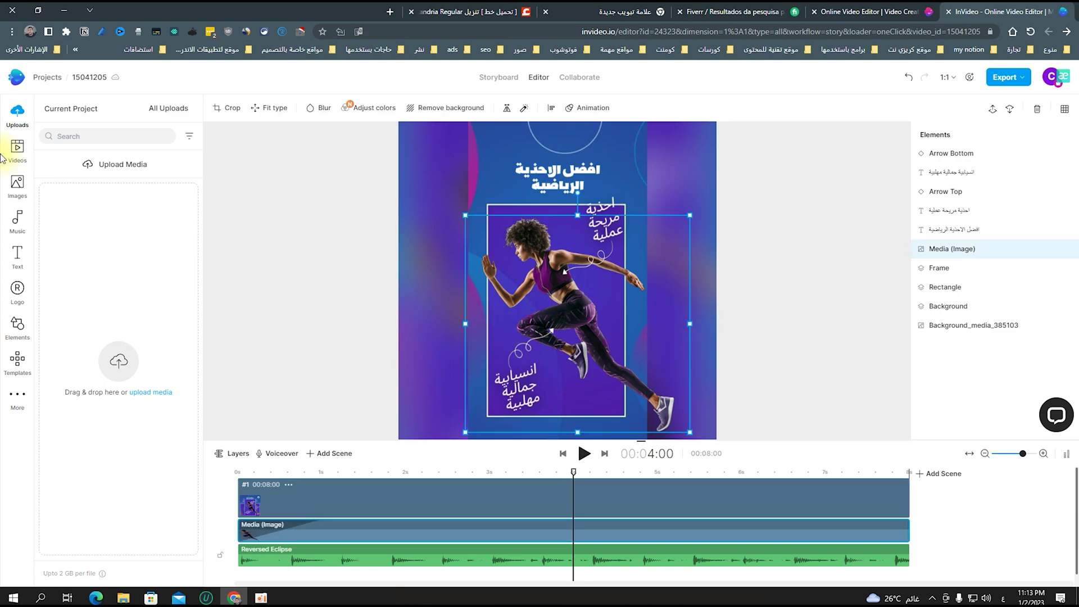
pyautogui.click(17, 186)
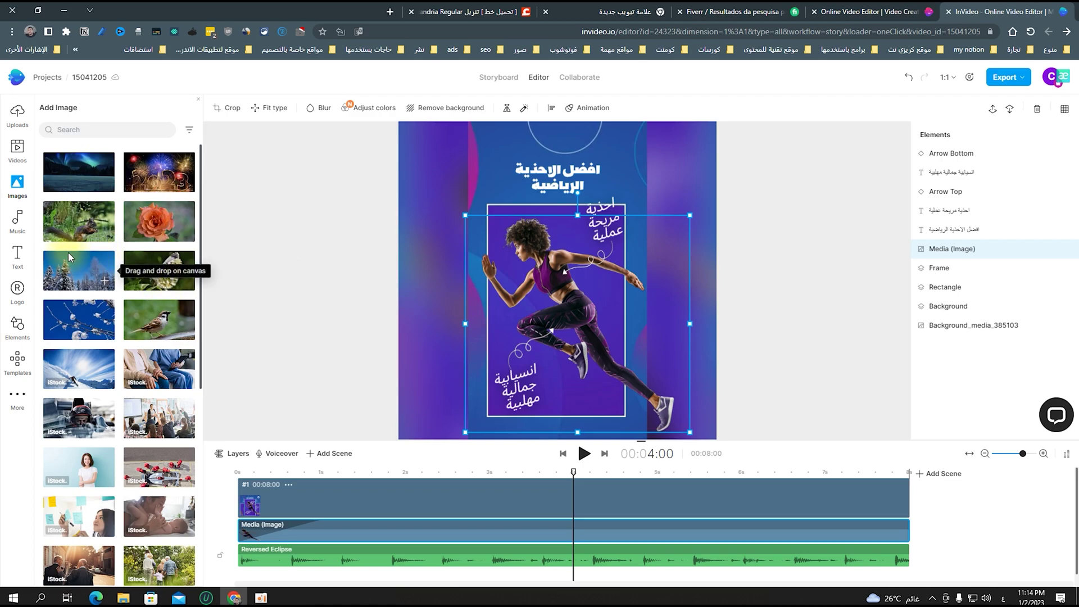
pyautogui.click(22, 120)
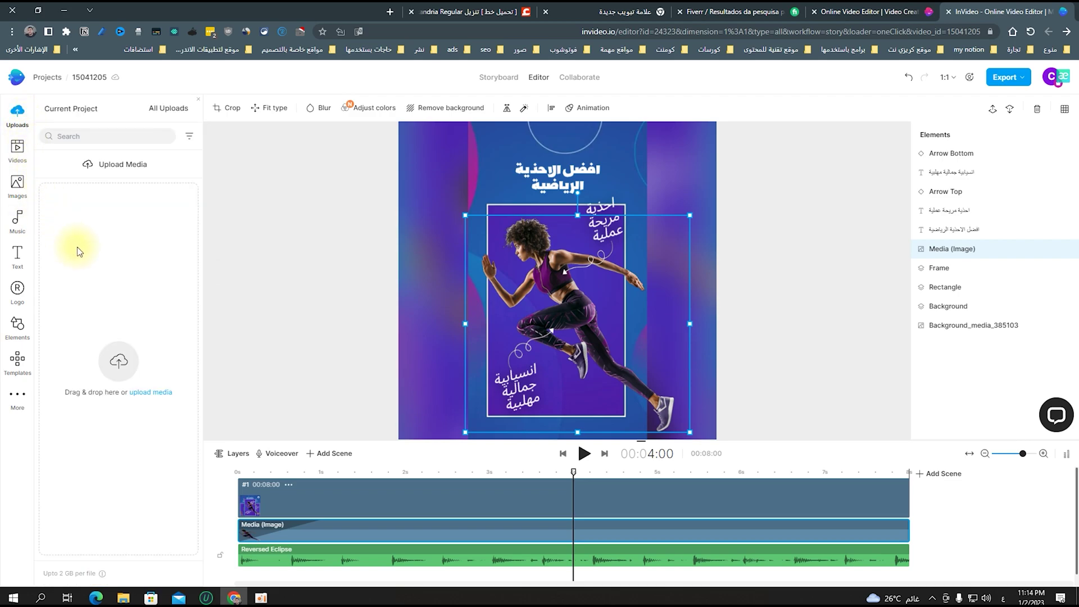
pyautogui.click(15, 185)
pyautogui.click(80, 129)
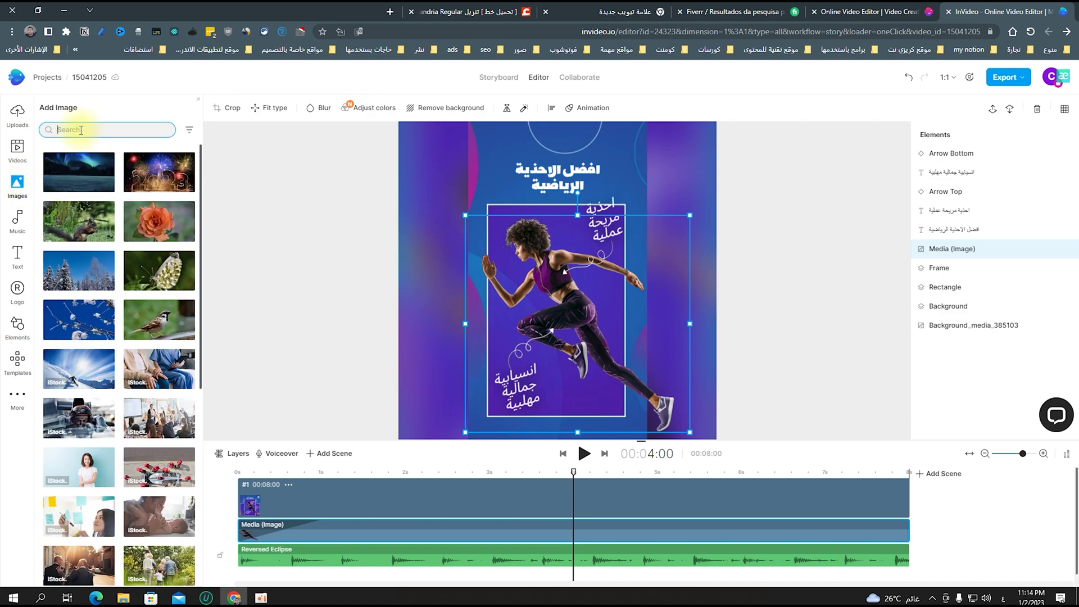
pyautogui.hotkey('alt', 'shift')
pyautogui.write('shoes')
pyautogui.press('Return')
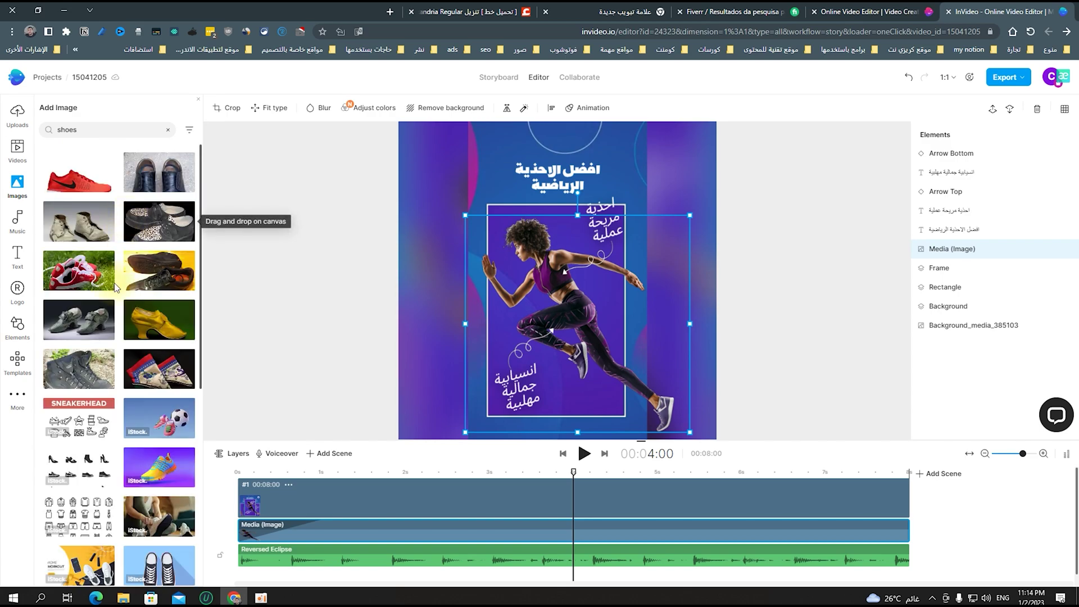
# Look through the shoe images and replace the running woman with the red sneaker photo.
pyautogui.scroll(-5, 110, 318)
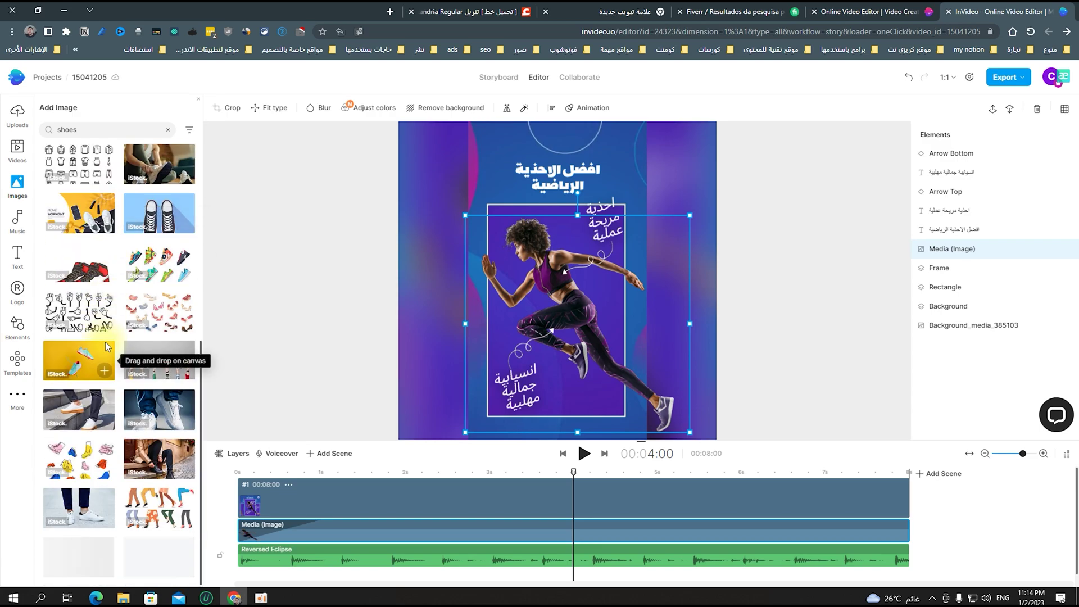
pyautogui.scroll(5, 106, 342)
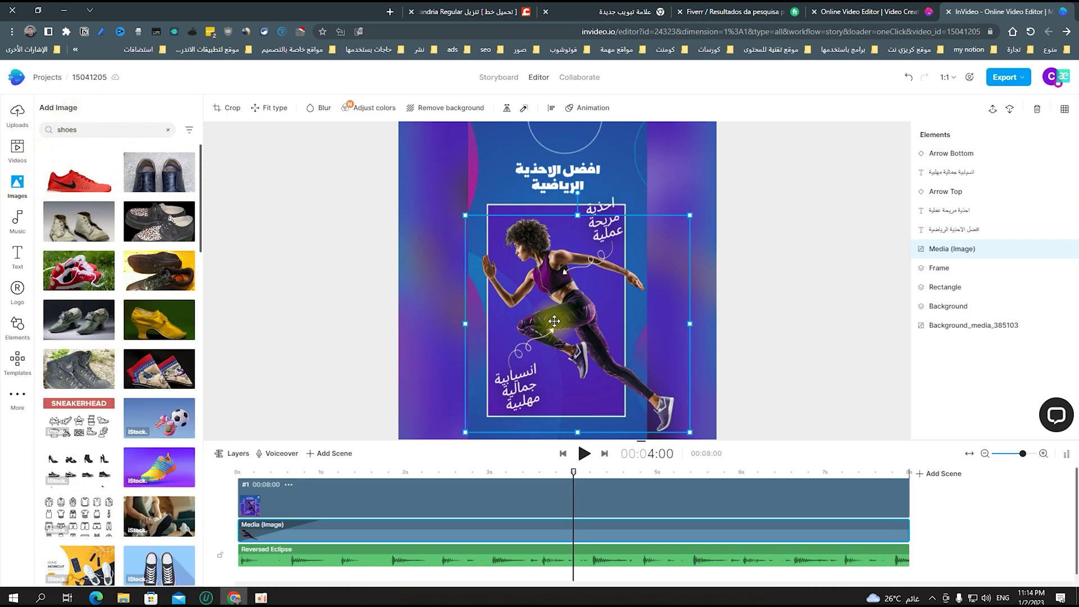
pyautogui.moveTo(62, 179); pyautogui.dragTo(549, 303)
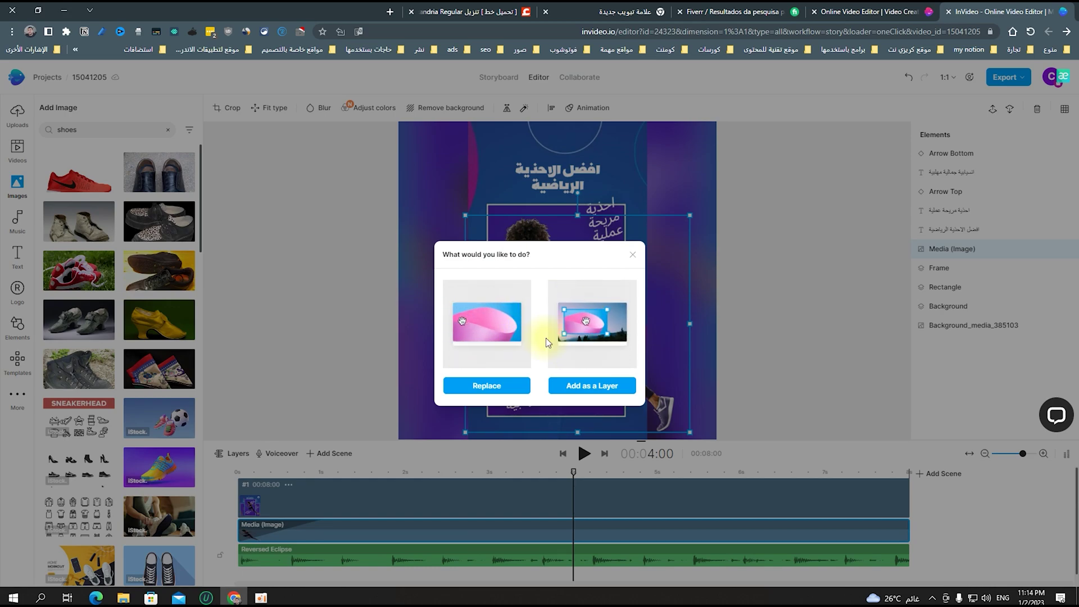
pyautogui.click(476, 386)
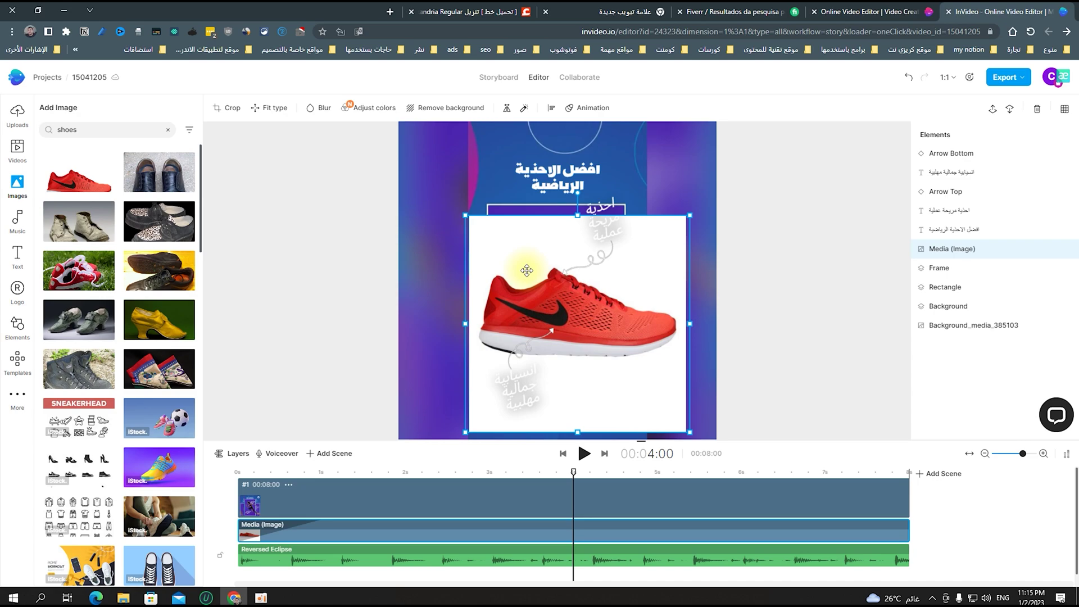
# Remove the background of the sneaker image and crop off the empty areas above and below the shoe.
pyautogui.click(441, 108)
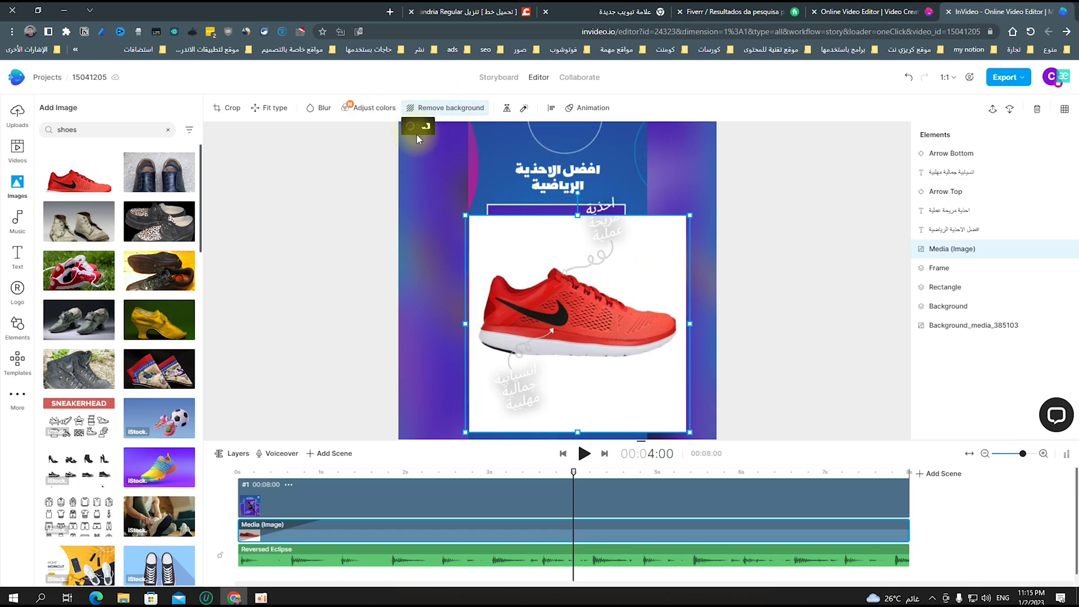
pyautogui.doubleClick(680, 380)
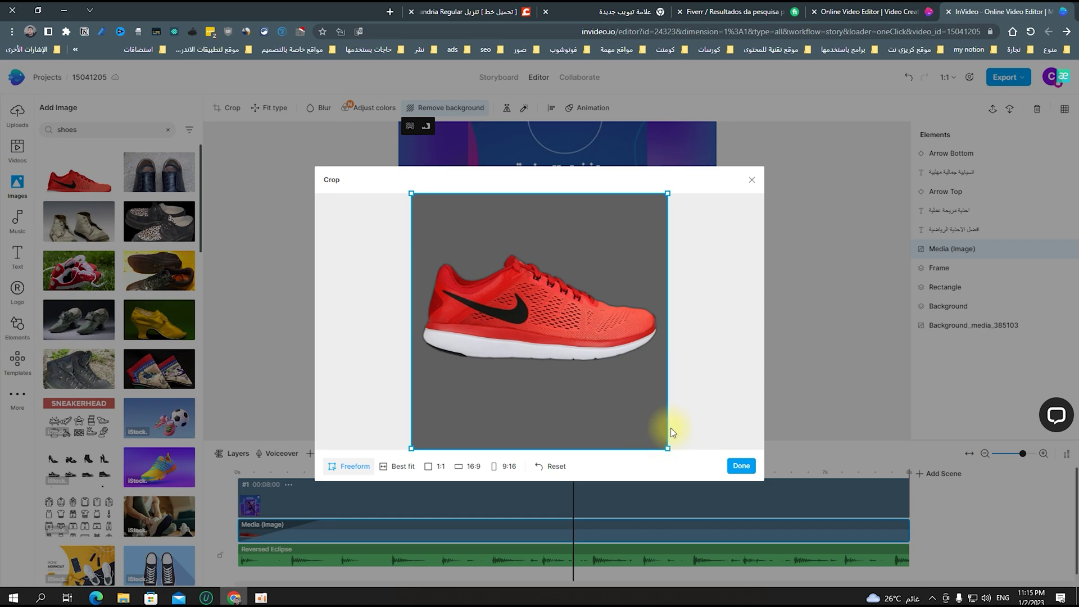
pyautogui.moveTo(667, 450); pyautogui.dragTo(681, 369)
pyautogui.moveTo(681, 191); pyautogui.dragTo(683, 245)
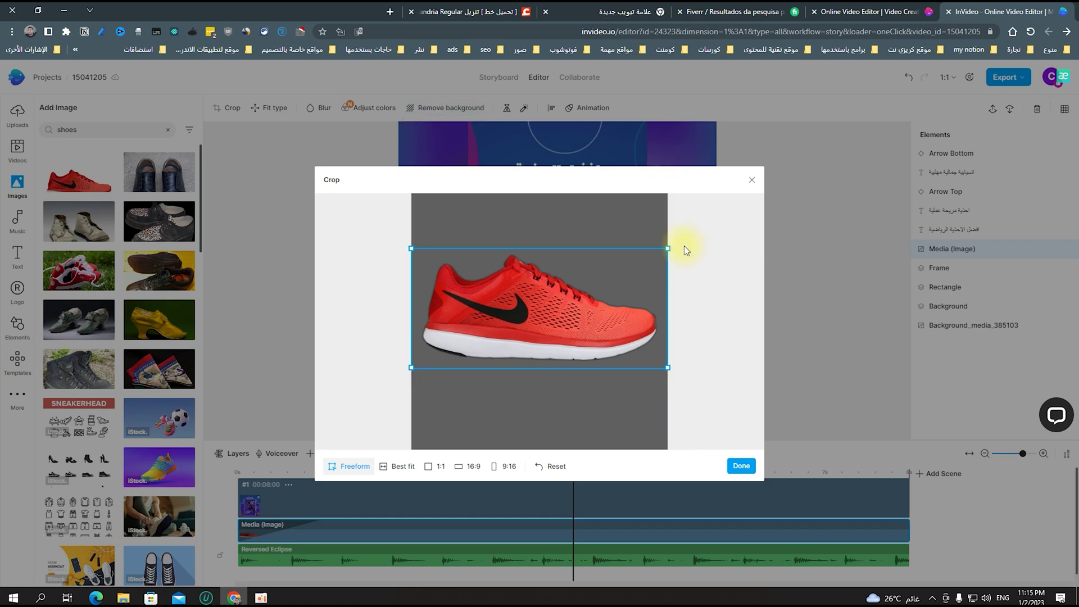
pyautogui.click(741, 466)
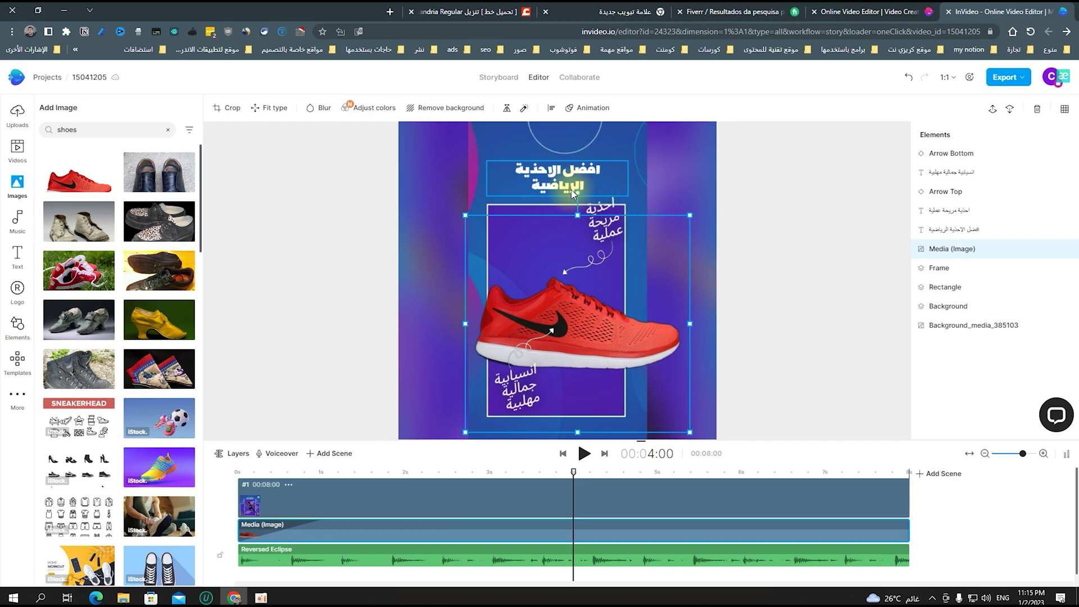
# Tilt the sneaker counterclockwise across the frame and reposition the lower arrow and Arabic caption beneath it.
pyautogui.moveTo(575, 193); pyautogui.dragTo(528, 207)
pyautogui.moveTo(575, 311)
pyautogui.mouseDown()
pyautogui.moveTo(562, 303)
pyautogui.moveTo(573, 330)
pyautogui.moveTo(541, 289)
pyautogui.moveTo(565, 299)
pyautogui.moveTo(539, 320)
pyautogui.moveTo(560, 365)
pyautogui.moveTo(541, 356)
pyautogui.moveTo(523, 393)
pyautogui.mouseUp()
pyautogui.click(533, 344)
pyautogui.click(523, 392)
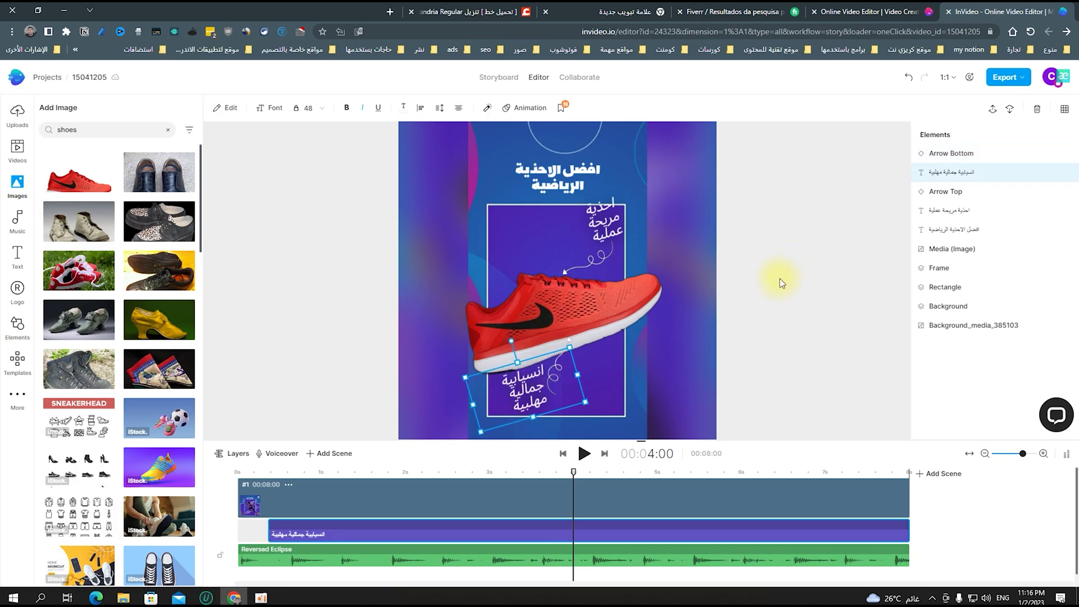
# Inspect the background, sneaker and white frame elements and check the frame's fill and opacity options.
pyautogui.click(629, 153)
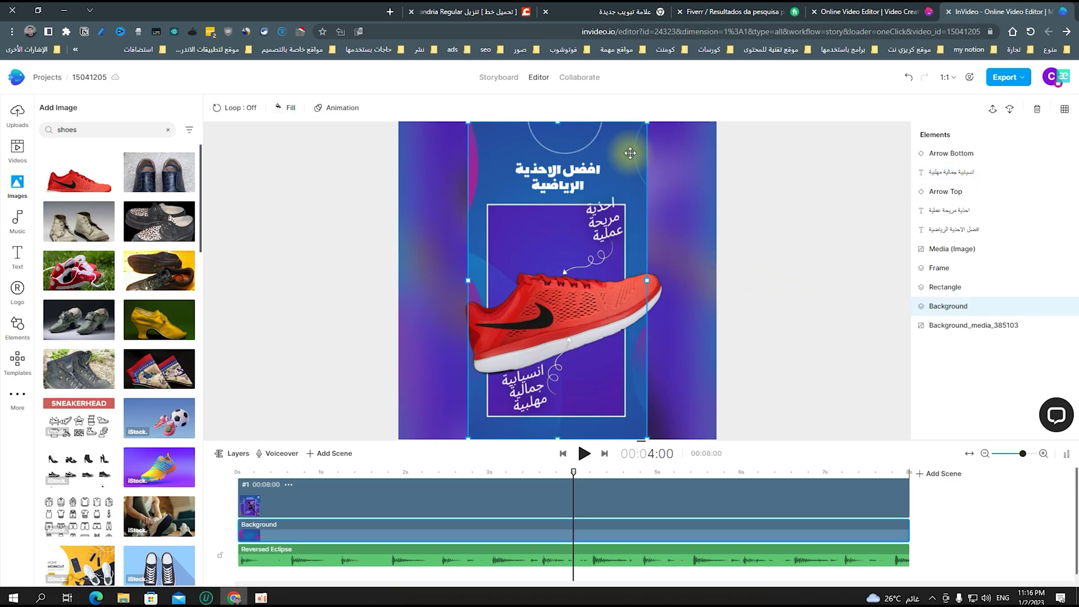
pyautogui.click(624, 154)
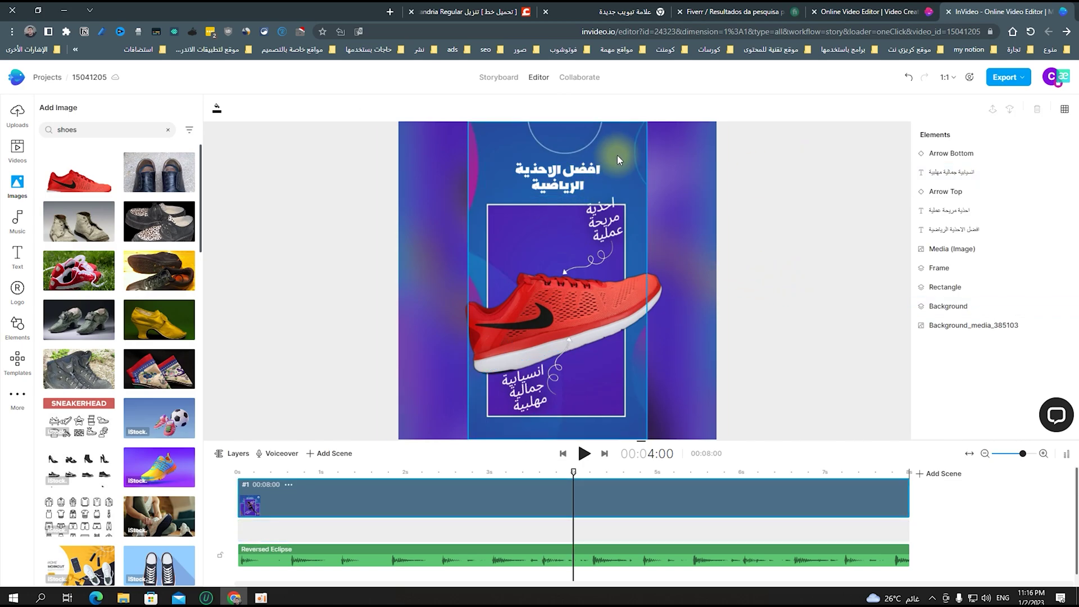
pyautogui.click(528, 240)
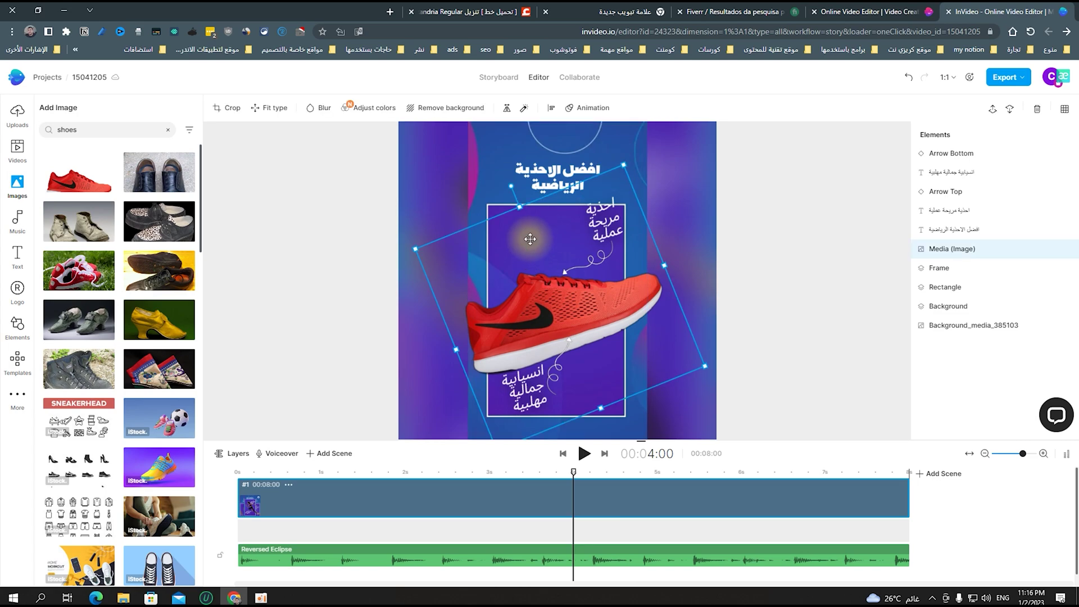
pyautogui.click(493, 208)
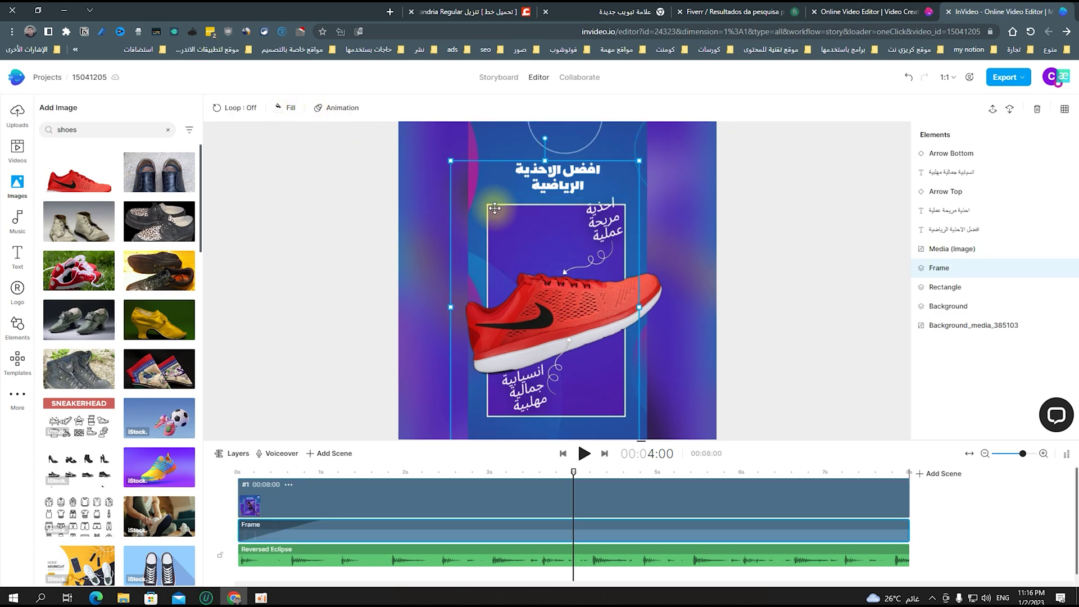
pyautogui.click(289, 109)
pyautogui.moveTo(154, 138); pyautogui.dragTo(171, 160)
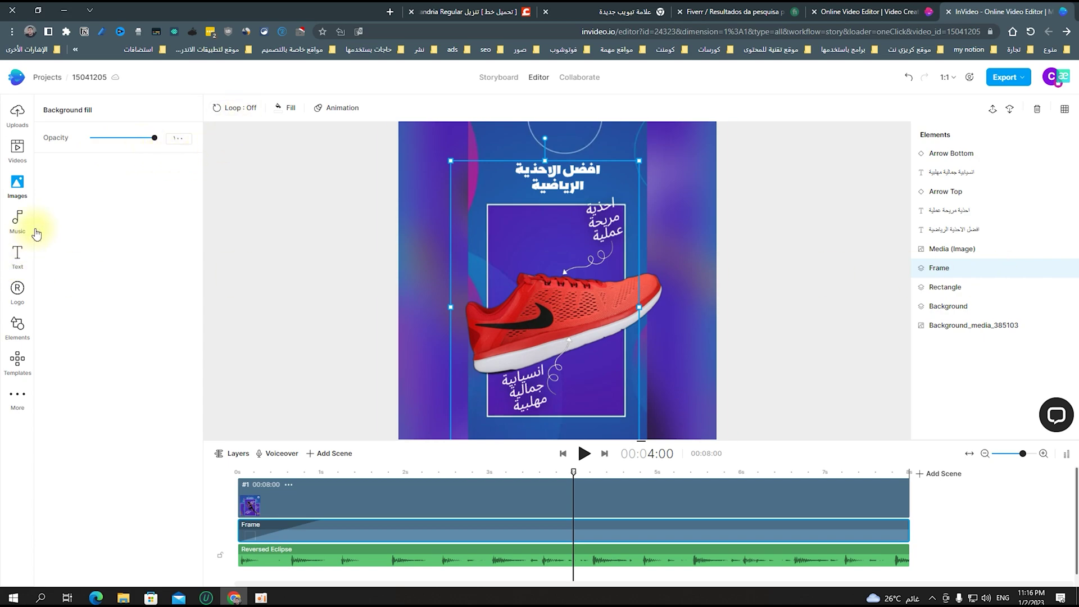
# Lower the fill opacity of the blue Background element in the middle of the ad.
pyautogui.click(486, 143)
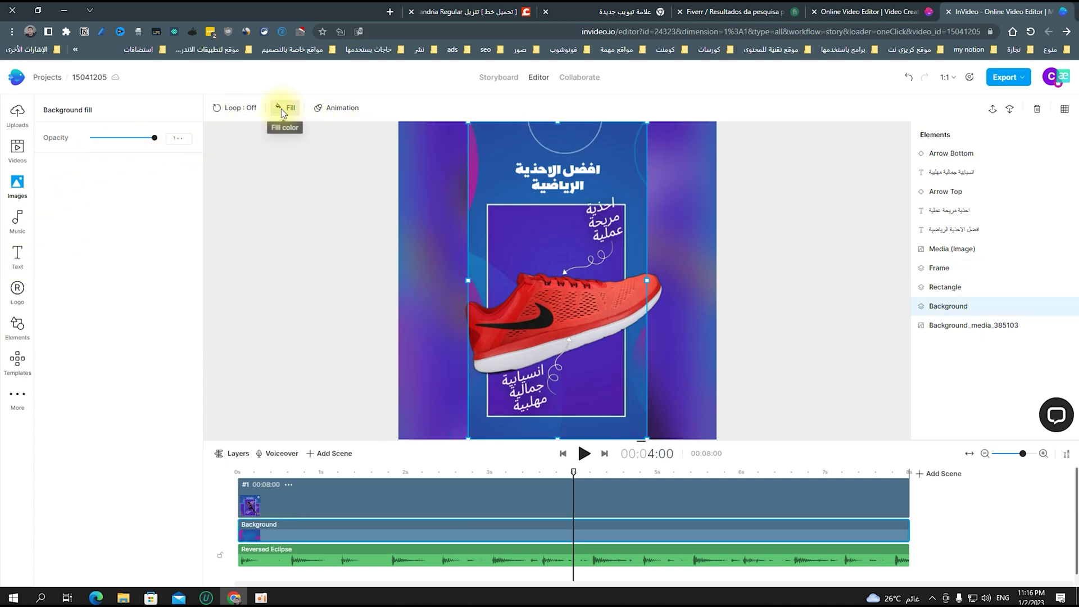
pyautogui.moveTo(115, 144)
pyautogui.mouseDown()
pyautogui.moveTo(84, 125)
pyautogui.moveTo(145, 137)
pyautogui.moveTo(120, 142)
pyautogui.mouseUp()
pyautogui.click(747, 284)
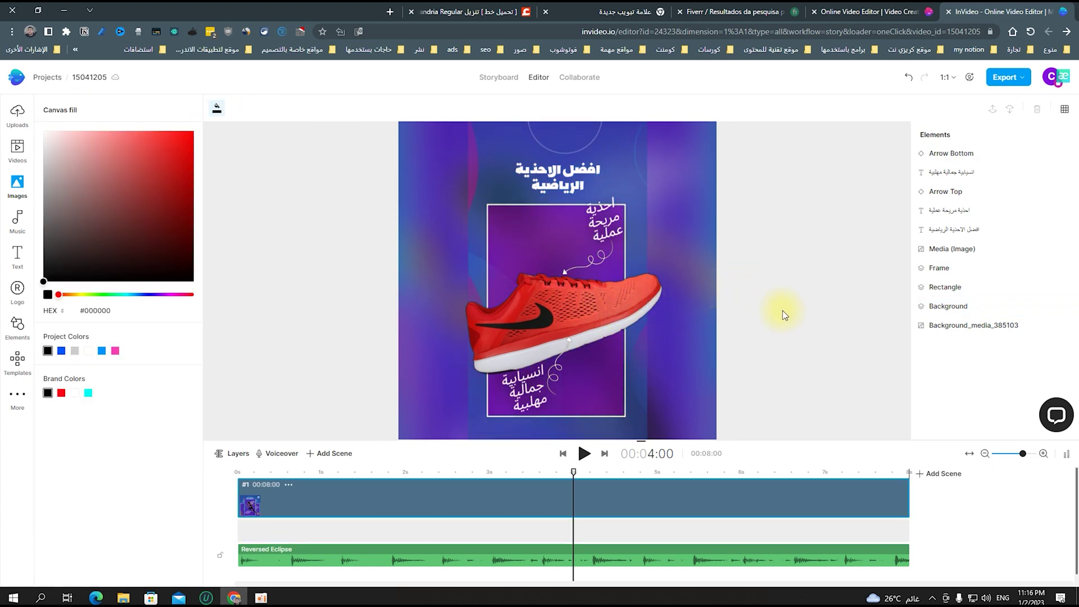
# Search the image library for "space" and replace the purple backdrop image with the dark blue starry sky photo.
pyautogui.click(696, 346)
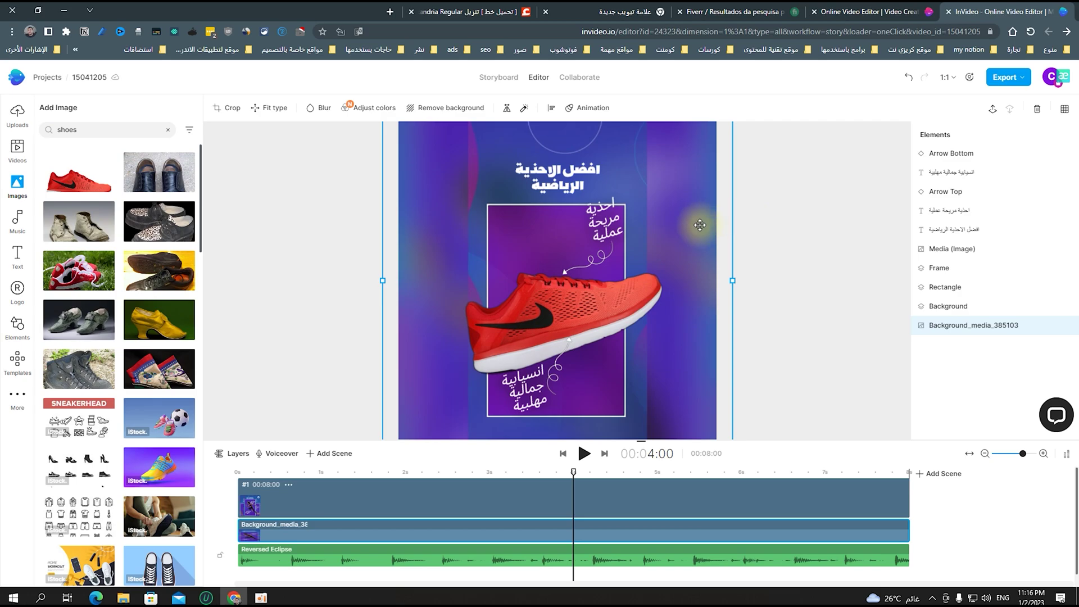
pyautogui.click(100, 133)
pyautogui.moveTo(100, 133); pyautogui.dragTo(21, 137)
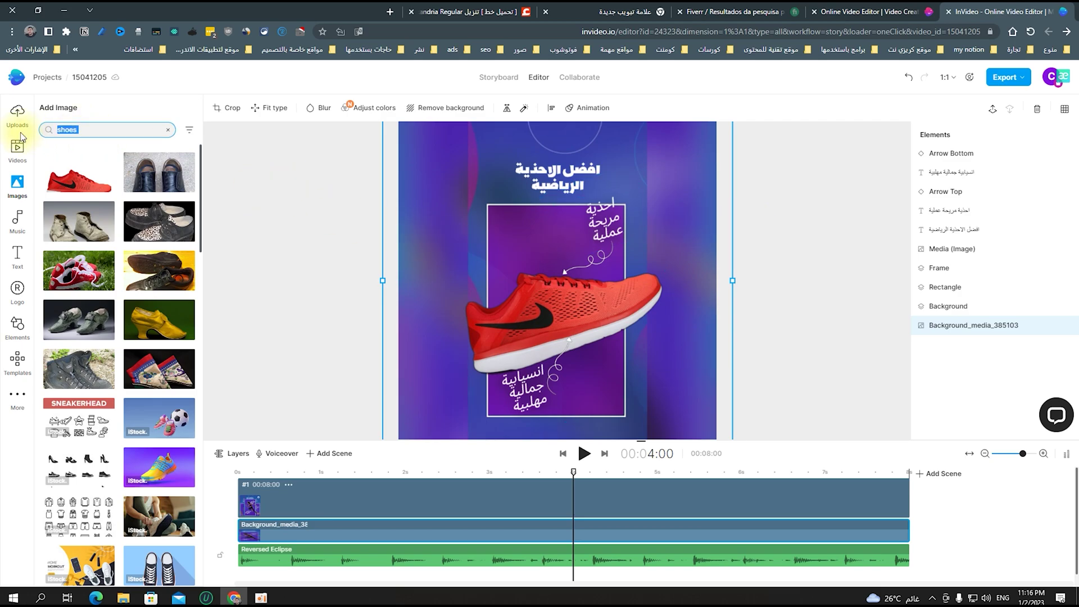
pyautogui.write('space')
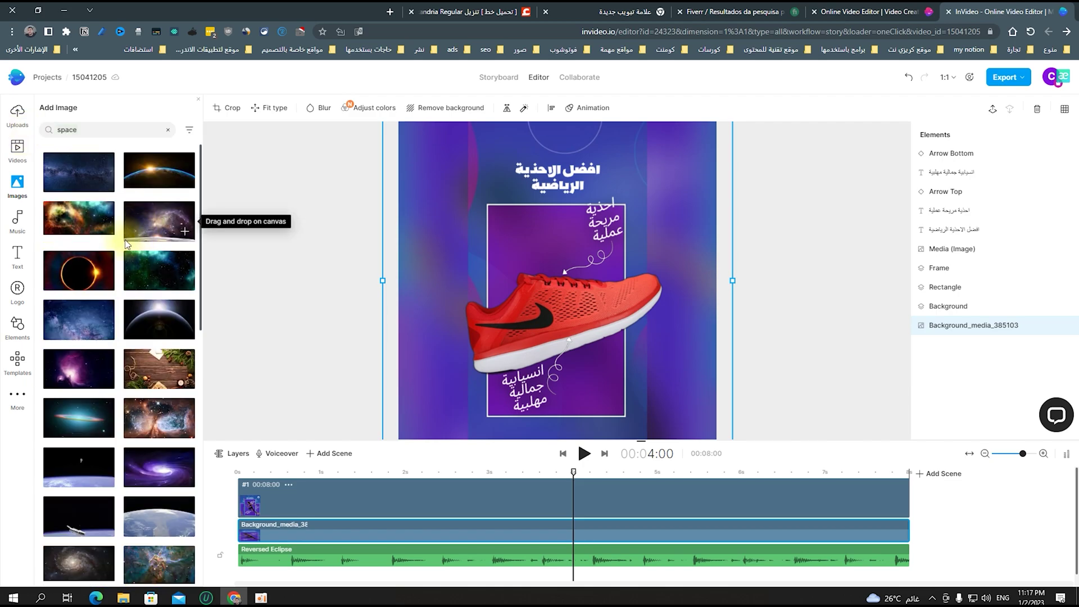
pyautogui.moveTo(69, 174); pyautogui.dragTo(412, 284)
pyautogui.click(458, 306)
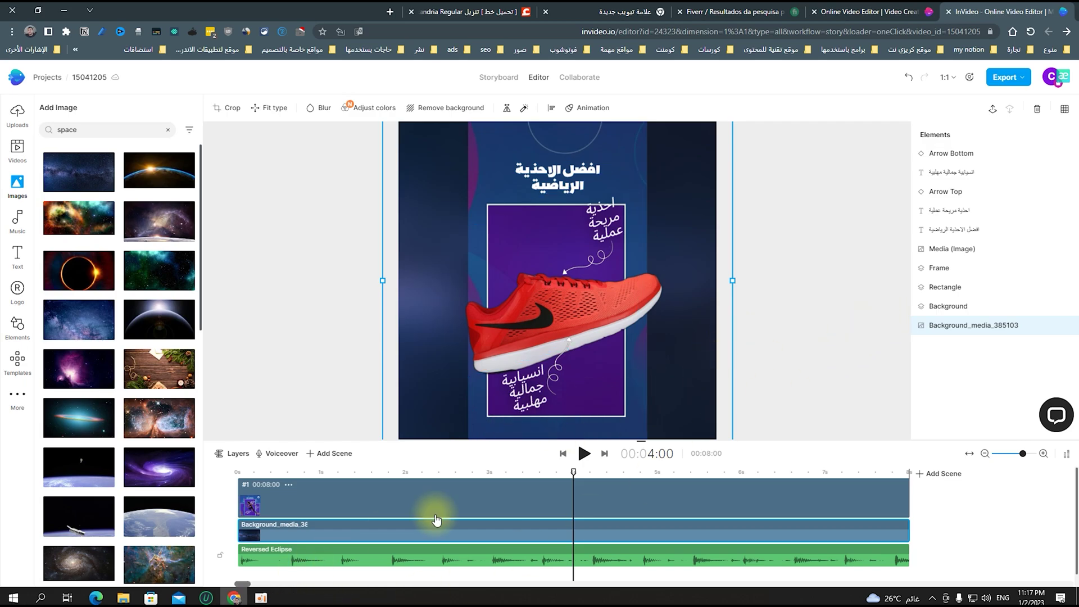
# Preview the scene from an earlier point on the timeline and delete the Reversed Eclipse music track.
pyautogui.moveTo(573, 472); pyautogui.dragTo(414, 472)
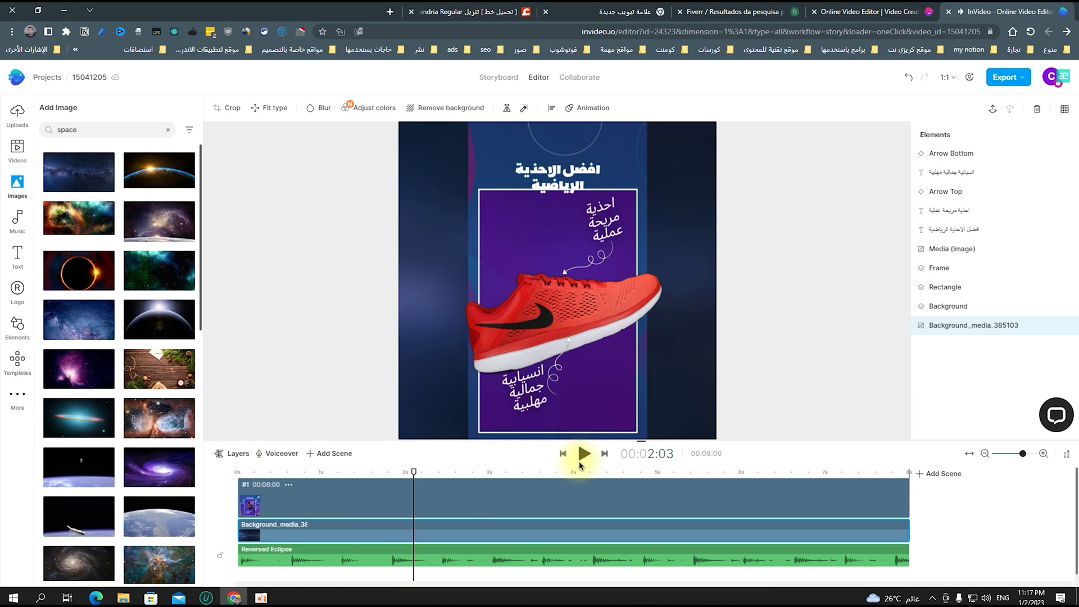
pyautogui.click(260, 560)
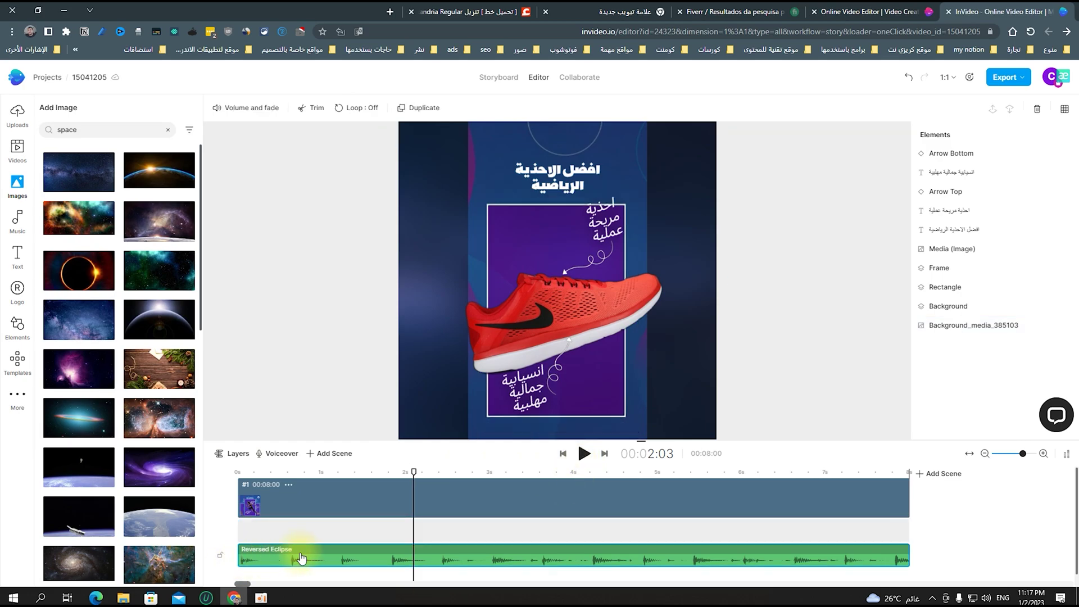
pyautogui.press('Delete')
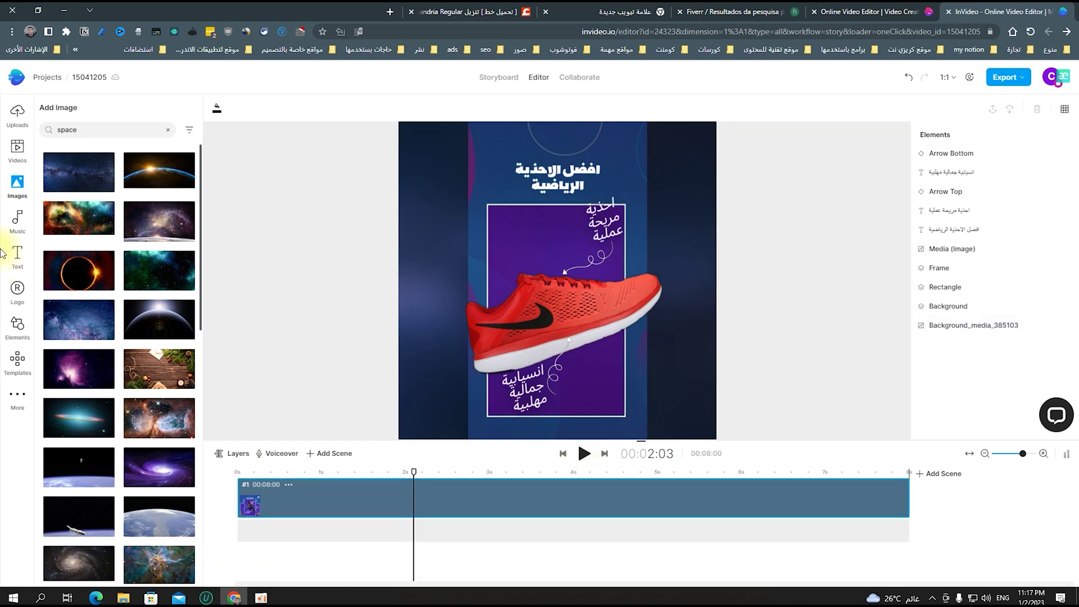
# Search the music library for "sport" and add the Rock Power Sport track at the start of the video.
pyautogui.click(17, 225)
pyautogui.click(77, 126)
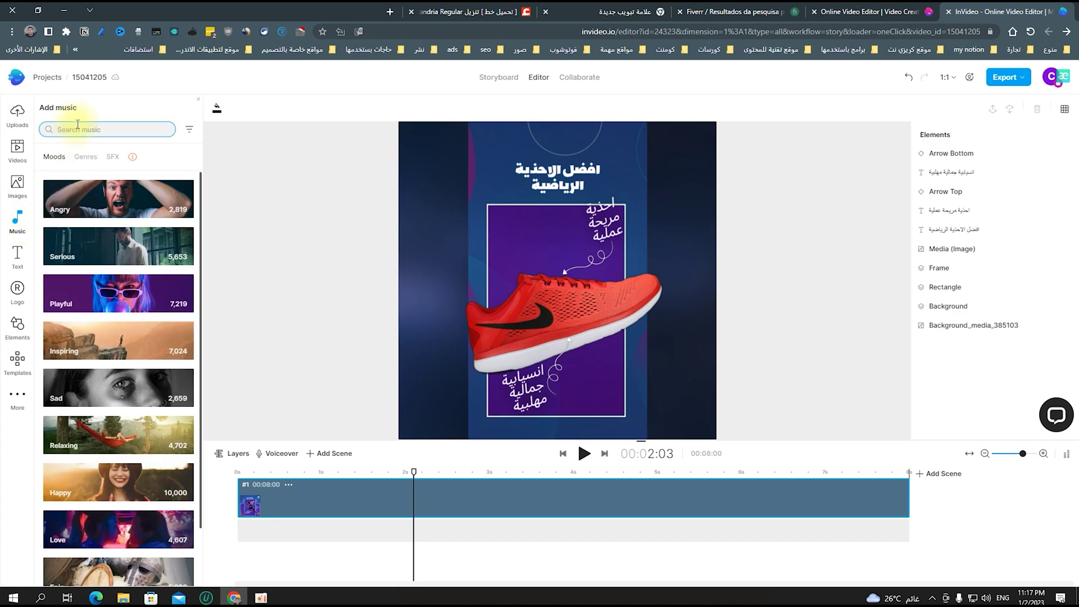
pyautogui.write('sport')
pyautogui.press('Return')
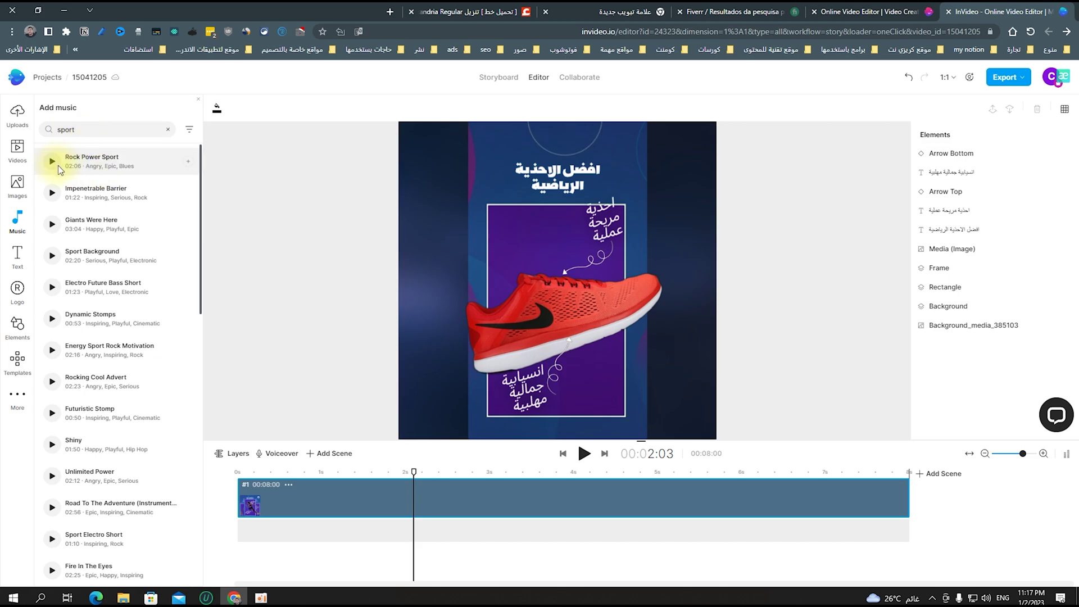
pyautogui.moveTo(148, 159); pyautogui.dragTo(234, 557)
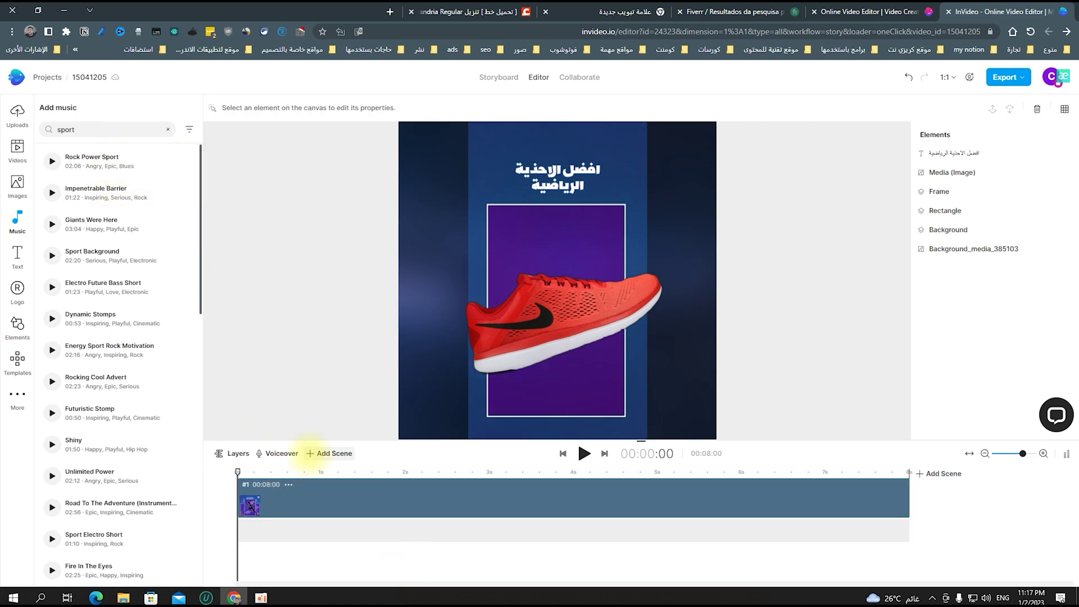
pyautogui.moveTo(309, 452); pyautogui.dragTo(241, 549)
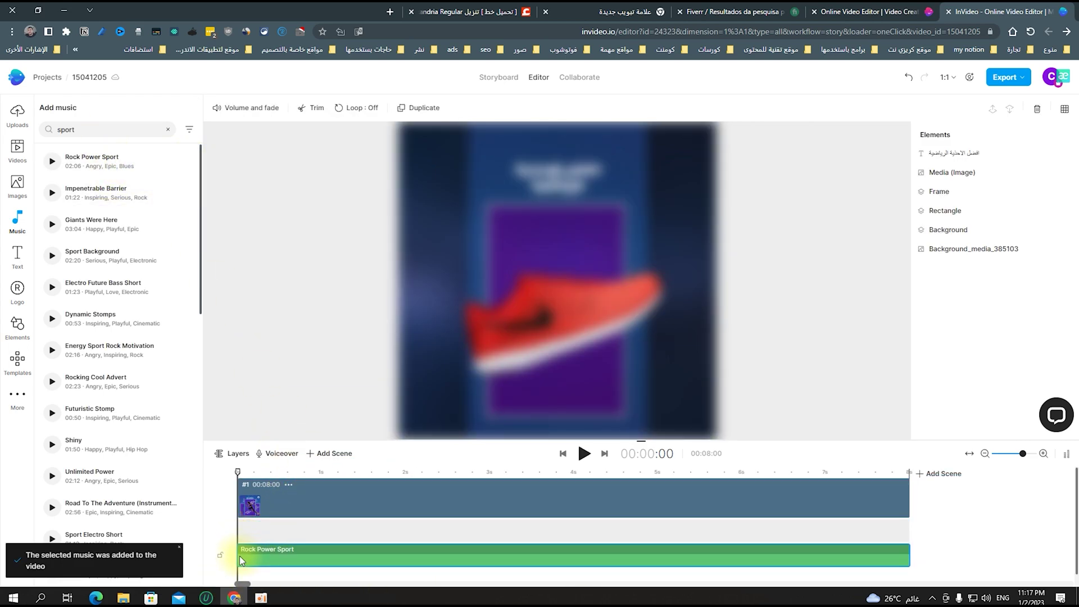
# Try adding the PRODUCT NAME scene from the Electronics products facebook ad template after the first scene, and delete it again.
pyautogui.hscroll(5, 253, 555)
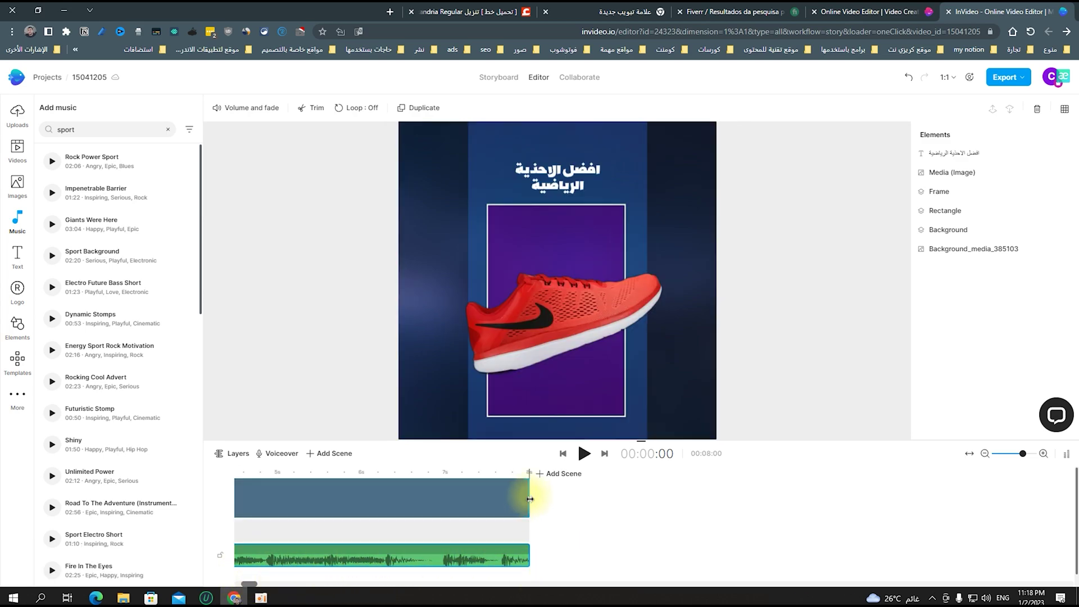
pyautogui.click(568, 476)
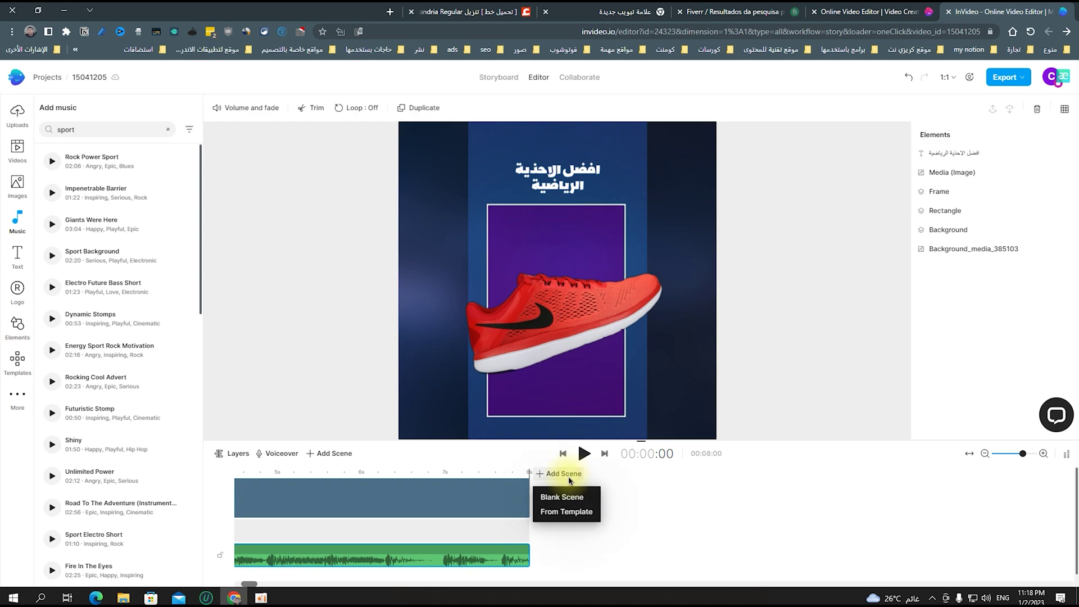
pyautogui.click(579, 513)
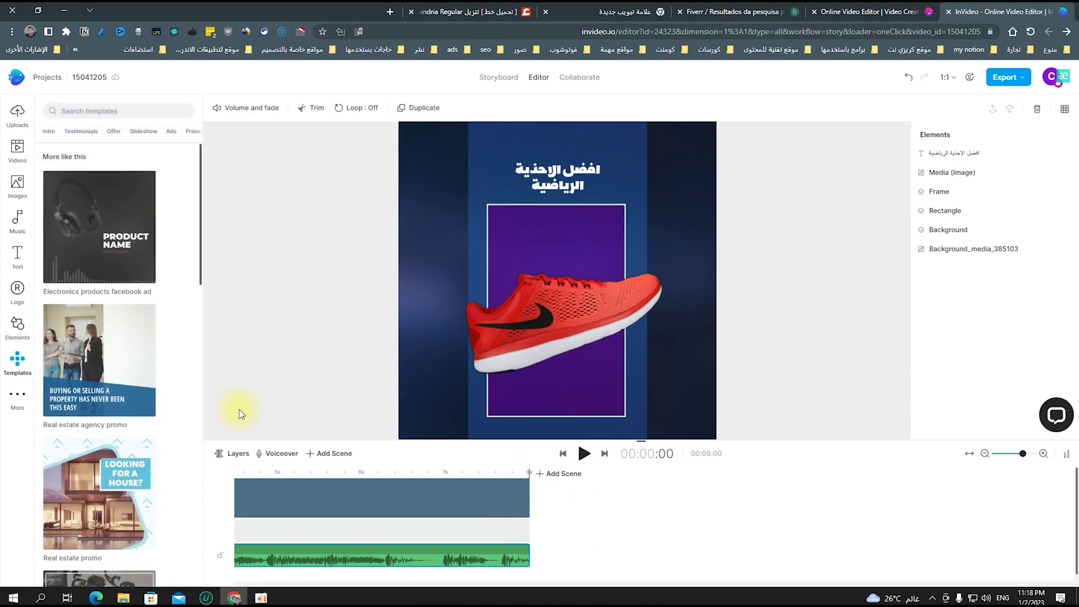
pyautogui.scroll(-4, 112, 202)
pyautogui.scroll(4, 46, 292)
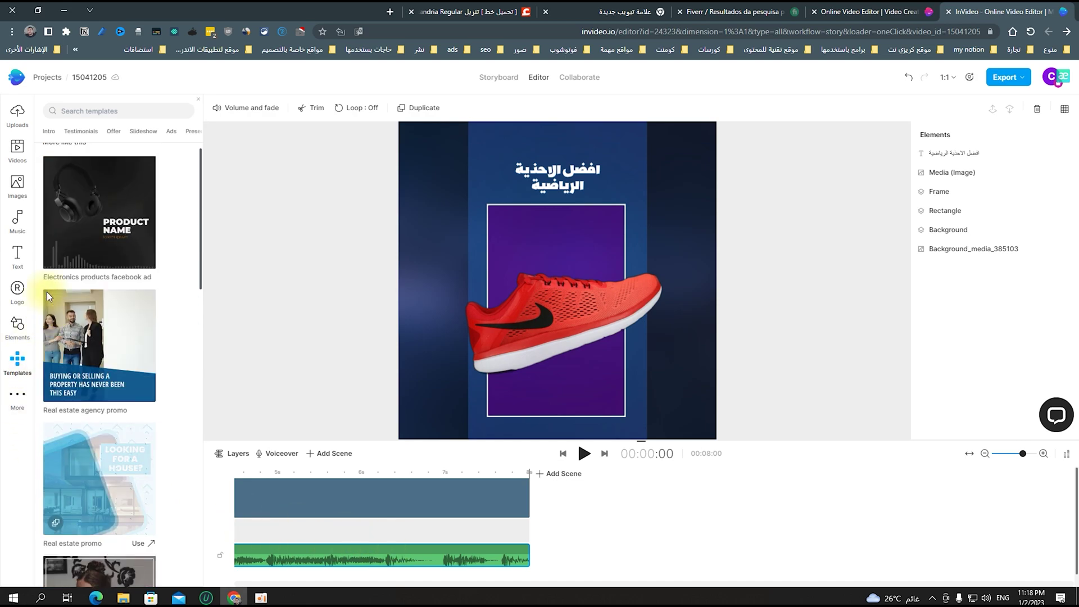
pyautogui.click(78, 239)
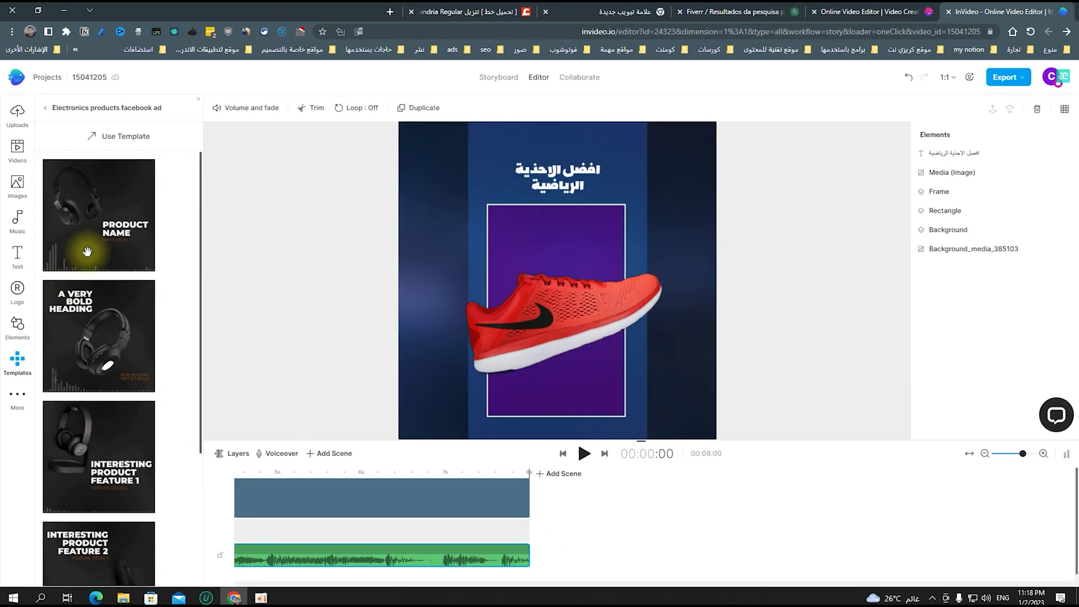
pyautogui.moveTo(87, 251); pyautogui.dragTo(555, 578)
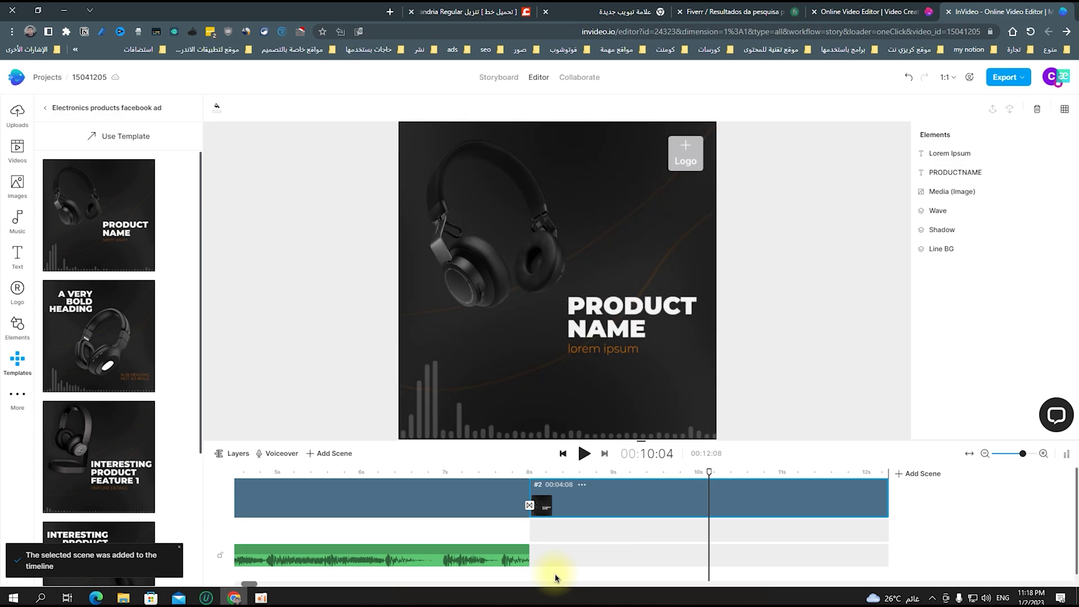
pyautogui.press('Delete')
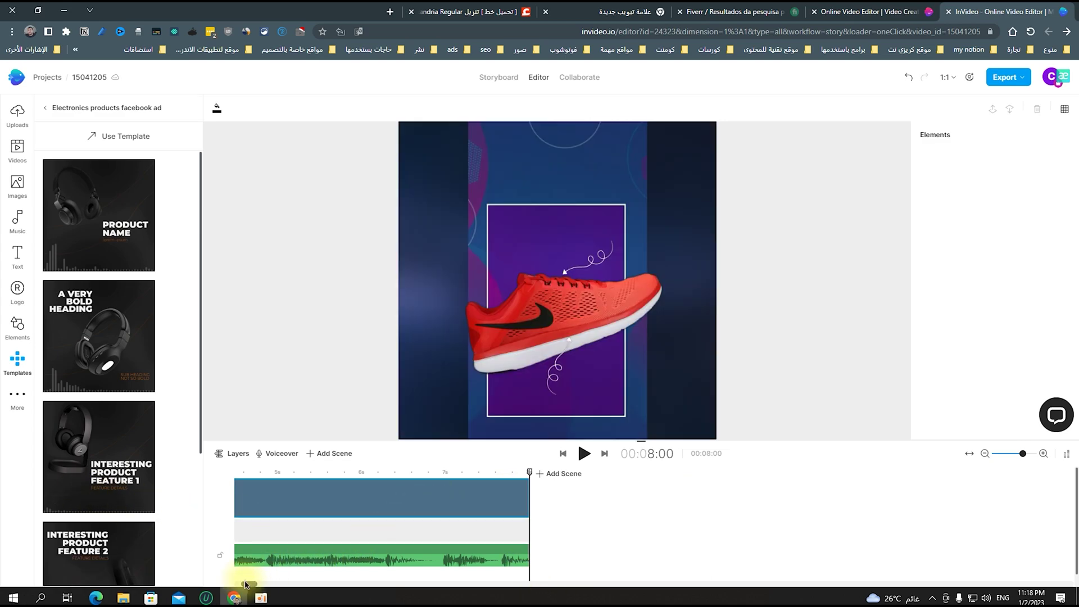
# Duplicate the sneaker scene on the timeline to create a second scene.
pyautogui.moveTo(249, 584); pyautogui.dragTo(242, 583)
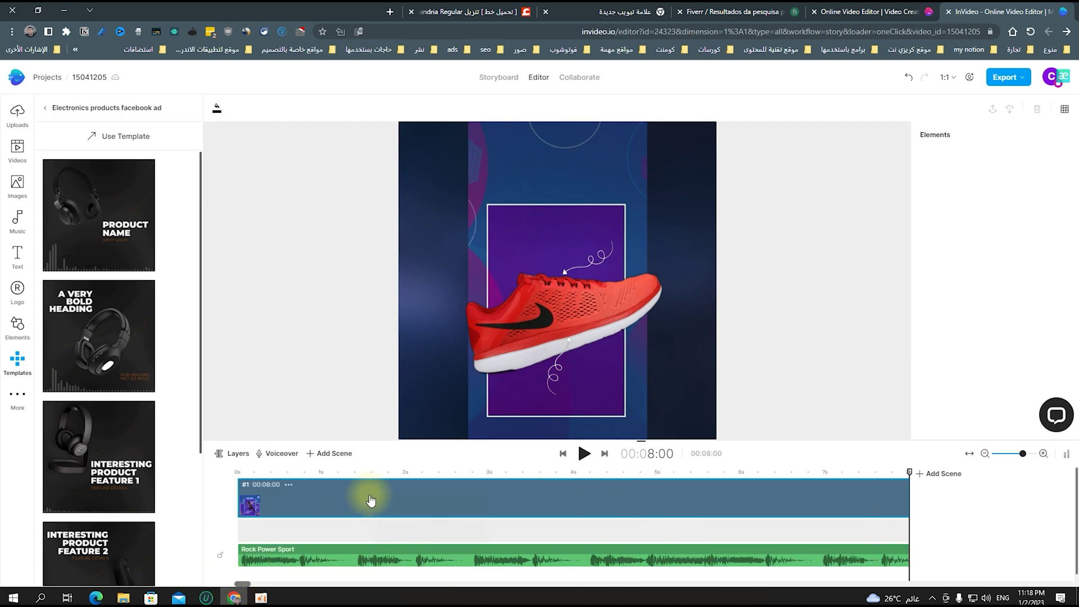
pyautogui.rightClick(373, 494)
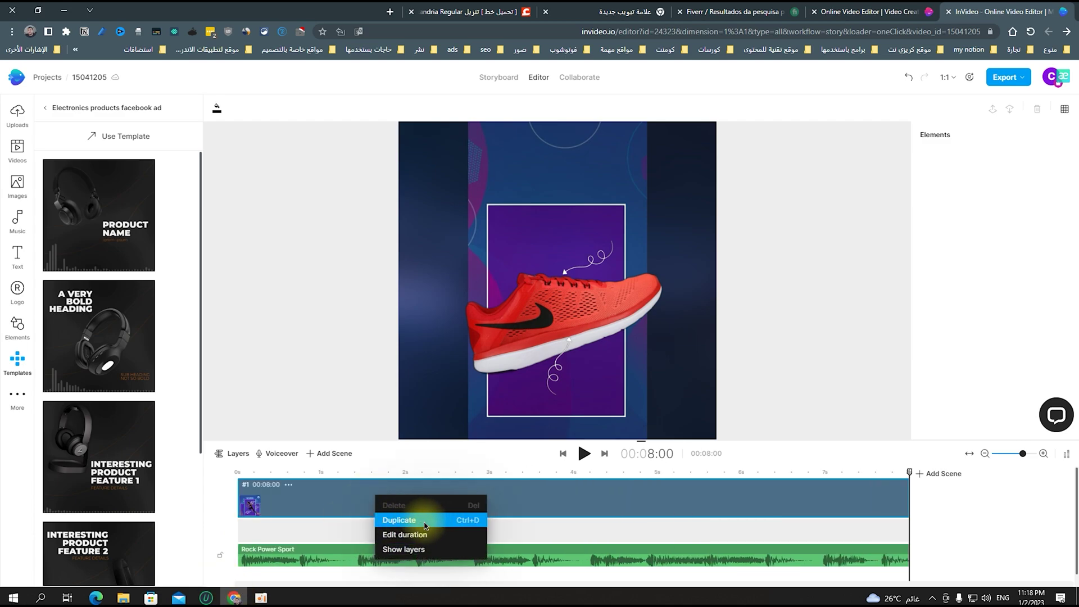
pyautogui.click(436, 524)
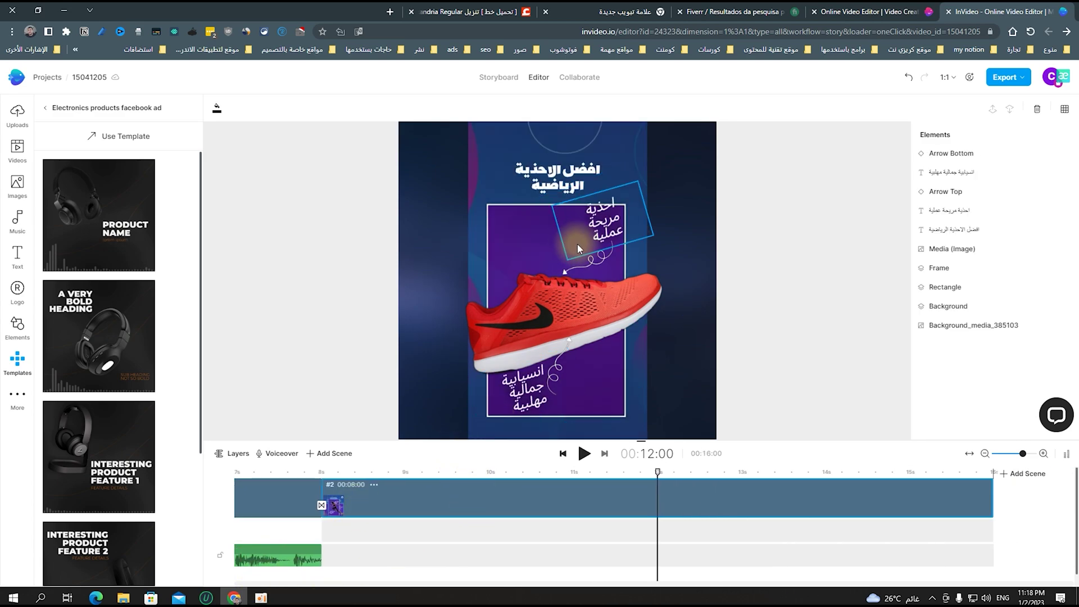
# Apply the Distord Wave transition between the two sneaker scenes and play the video to preview it.
pyautogui.click(321, 507)
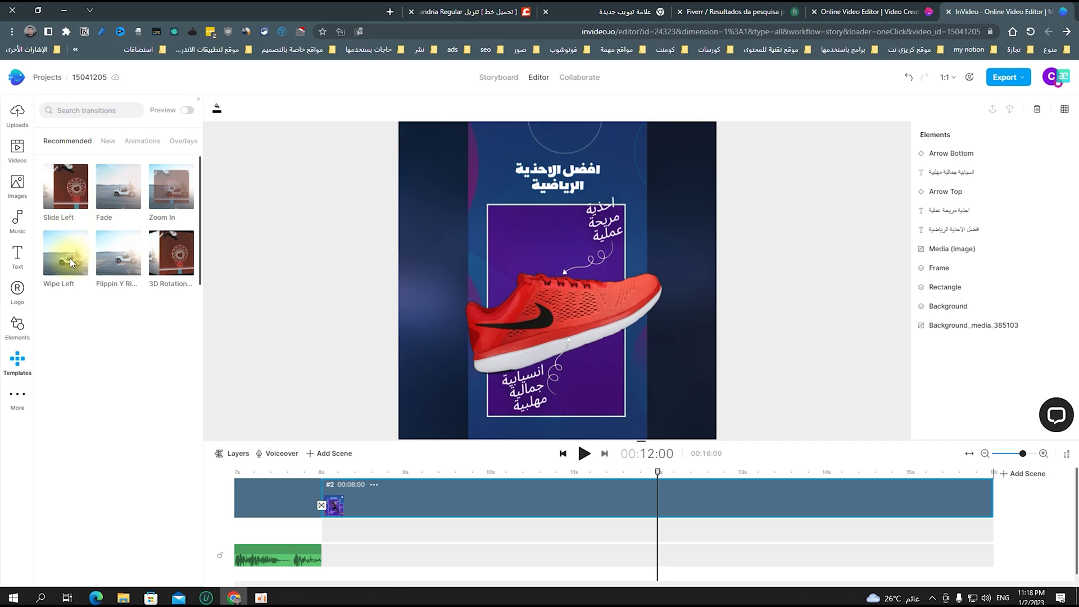
pyautogui.click(108, 141)
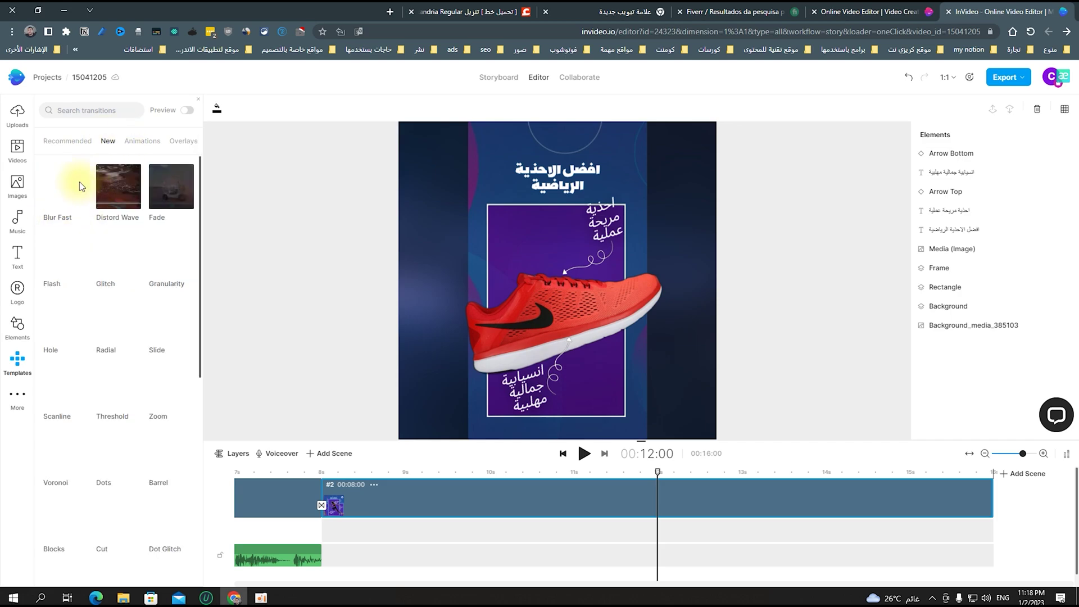
pyautogui.click(118, 194)
pyautogui.click(272, 510)
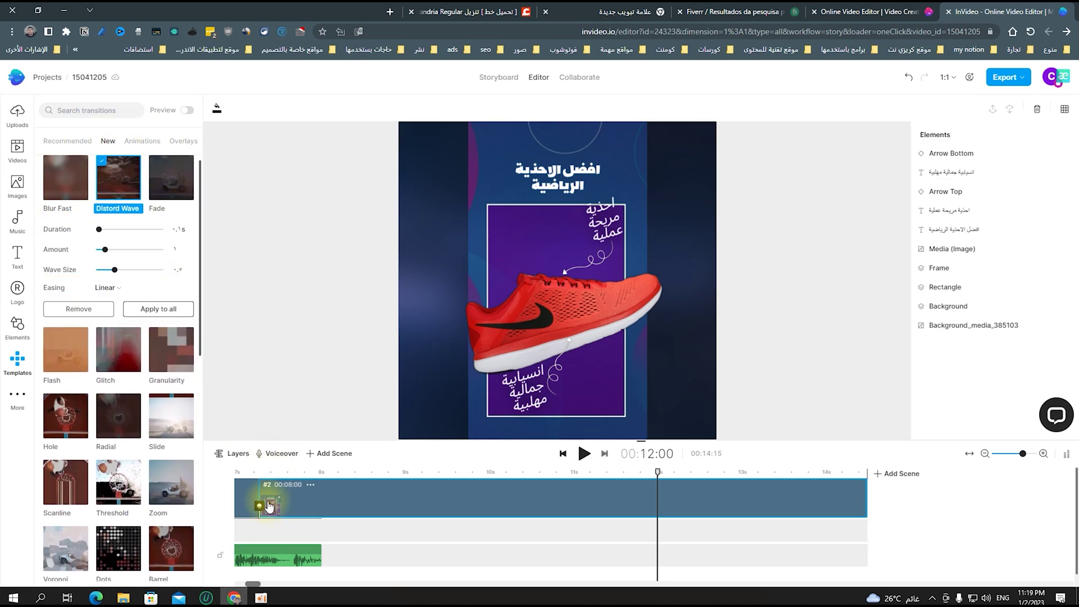
pyautogui.click(584, 453)
pyautogui.click(584, 456)
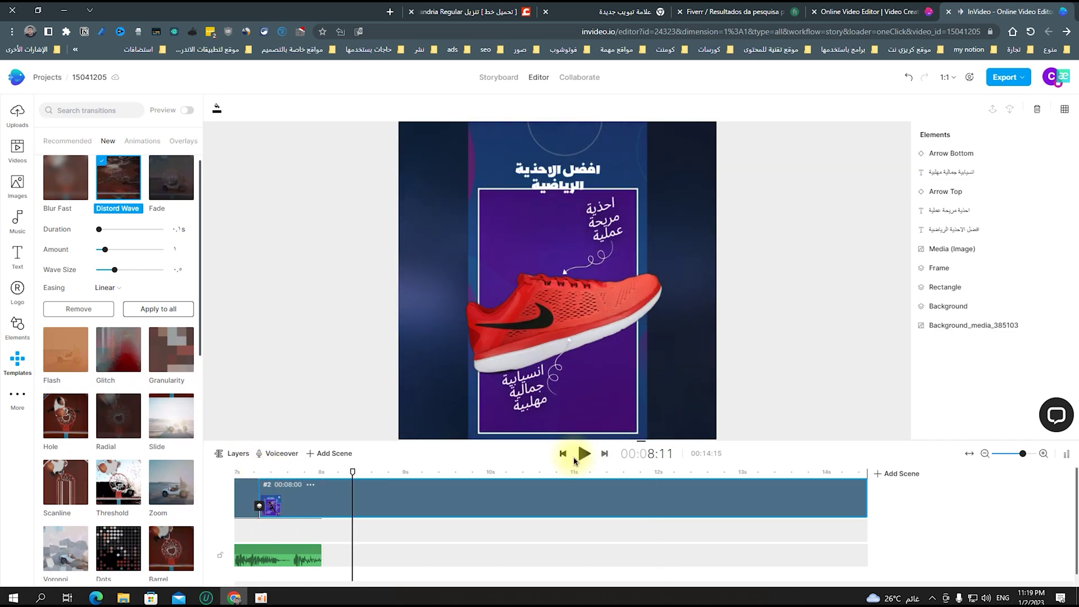
# Check the export options with 1080p quality and the project's collaboration section.
pyautogui.click(1024, 82)
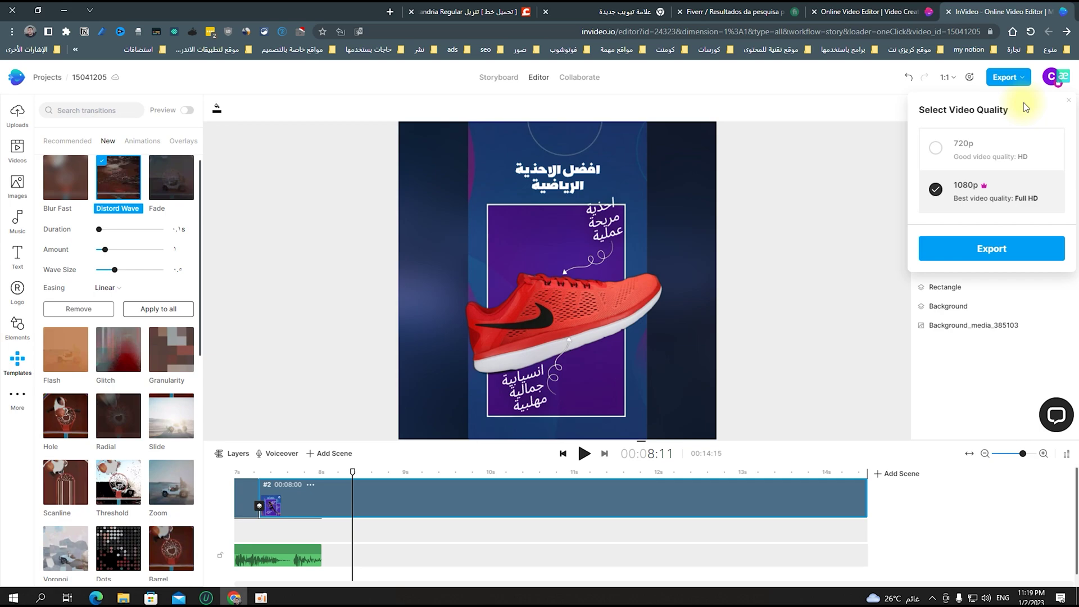
pyautogui.click(973, 246)
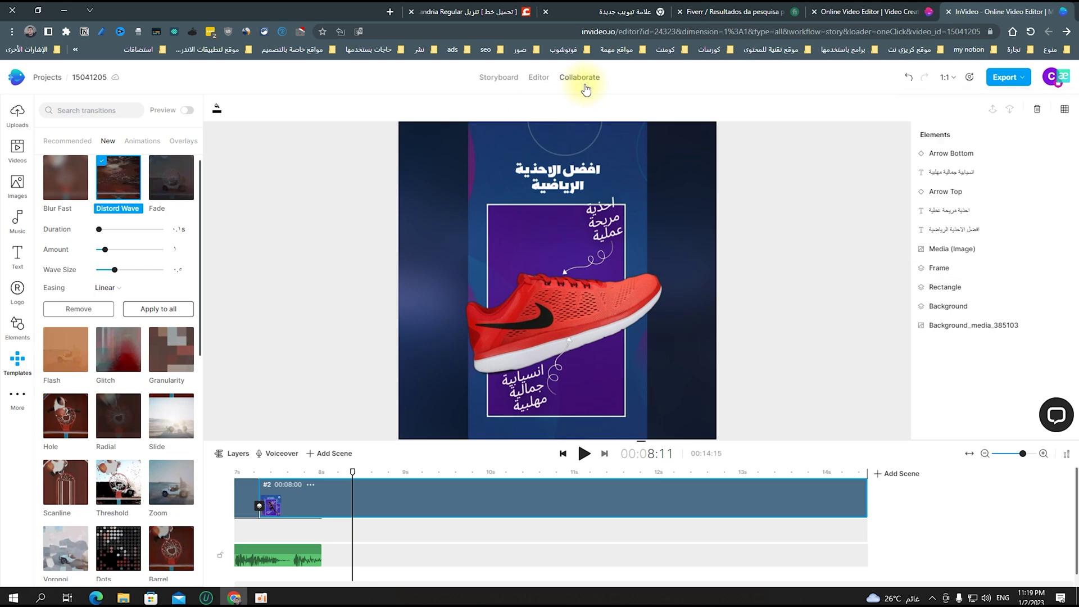
pyautogui.click(580, 77)
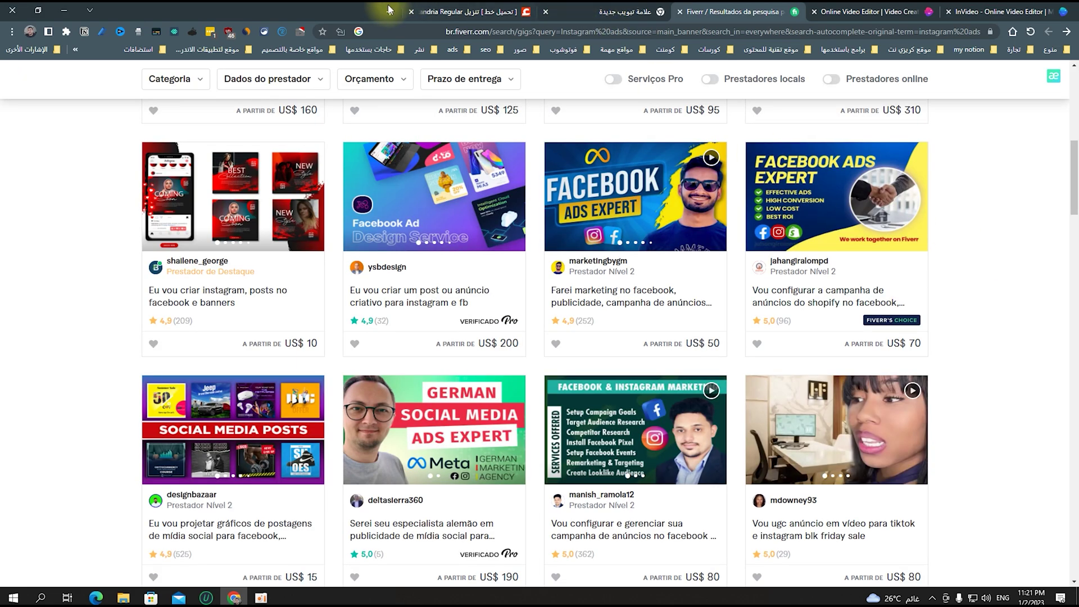
# Switch to Facebook in a new browser tab, go to the Crazynet page and open the account menu.
pyautogui.click(390, 11)
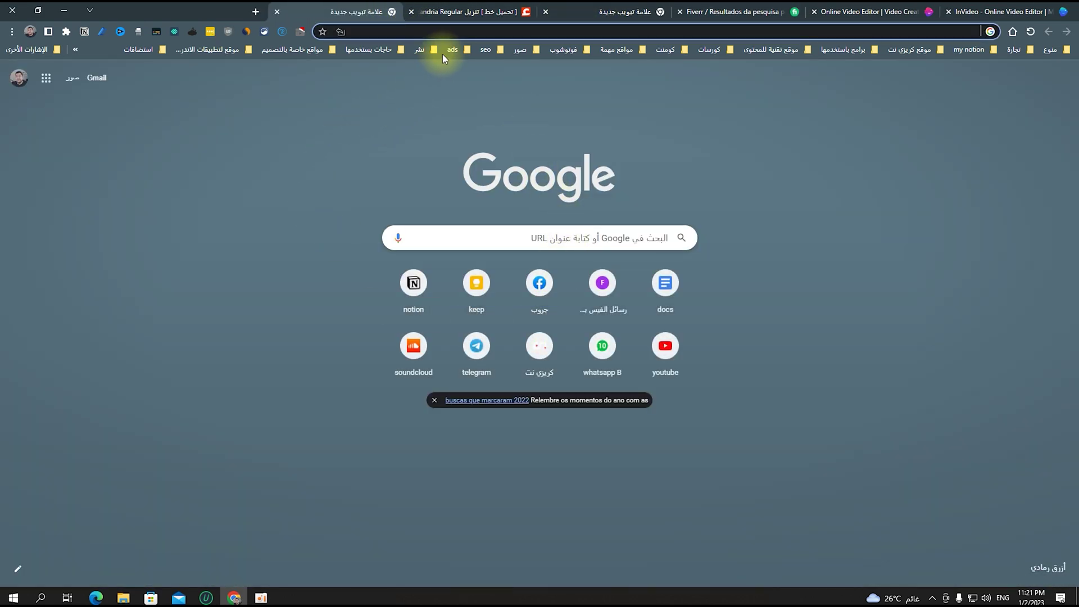
pyautogui.click(544, 285)
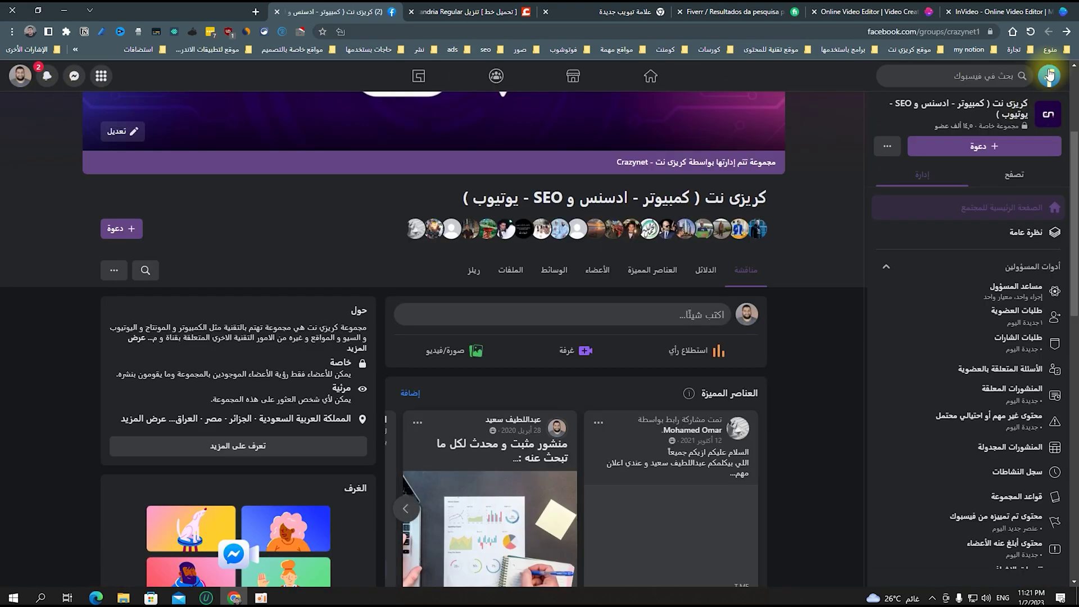
pyautogui.click(1049, 75)
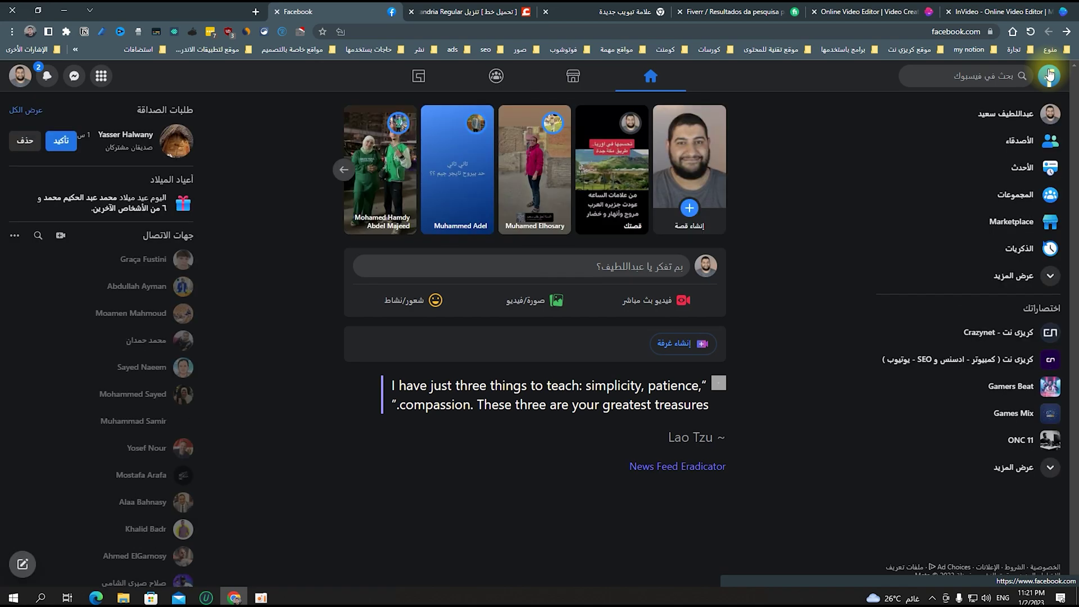
pyautogui.click(982, 334)
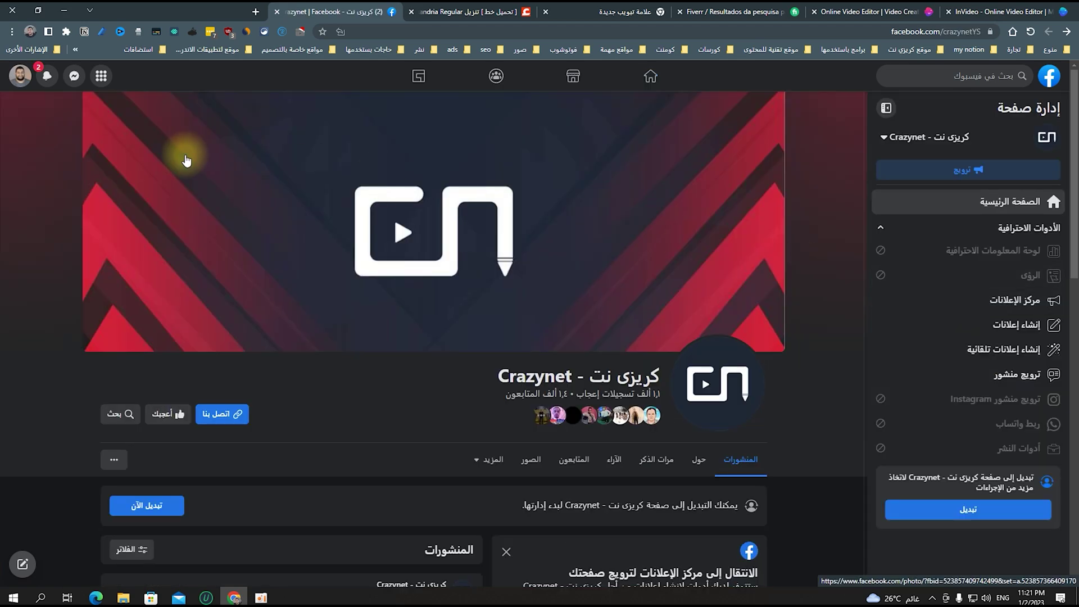
pyautogui.click(20, 76)
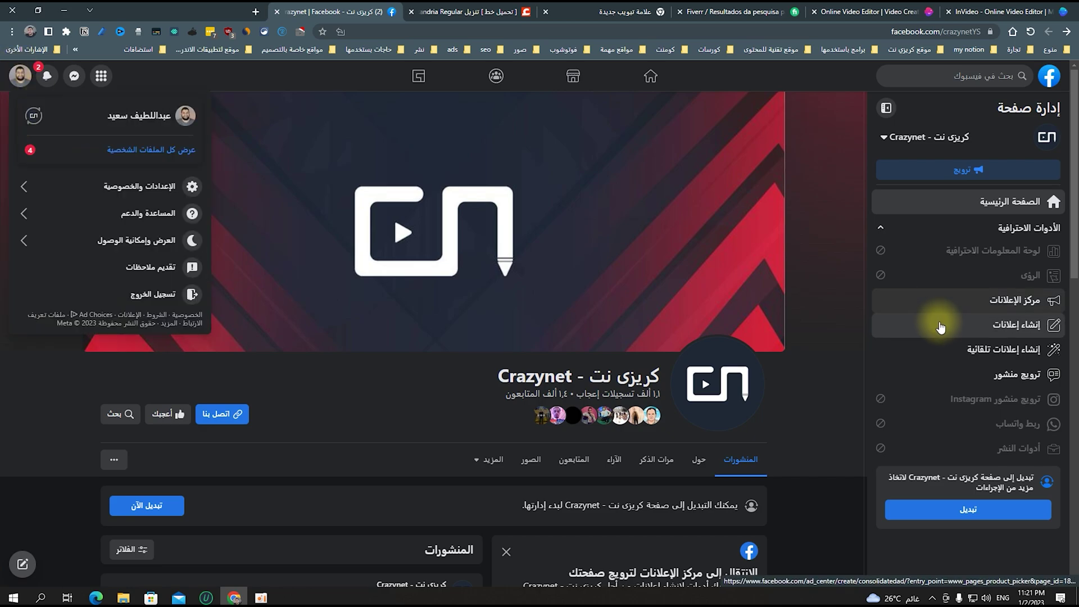
pyautogui.click(943, 326)
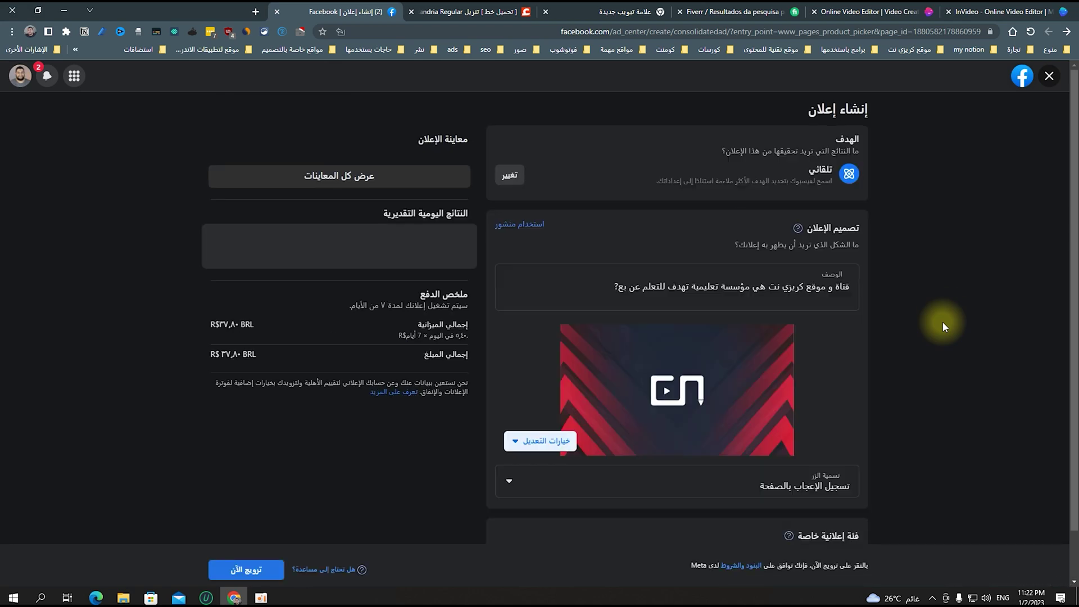
pyautogui.click(1049, 76)
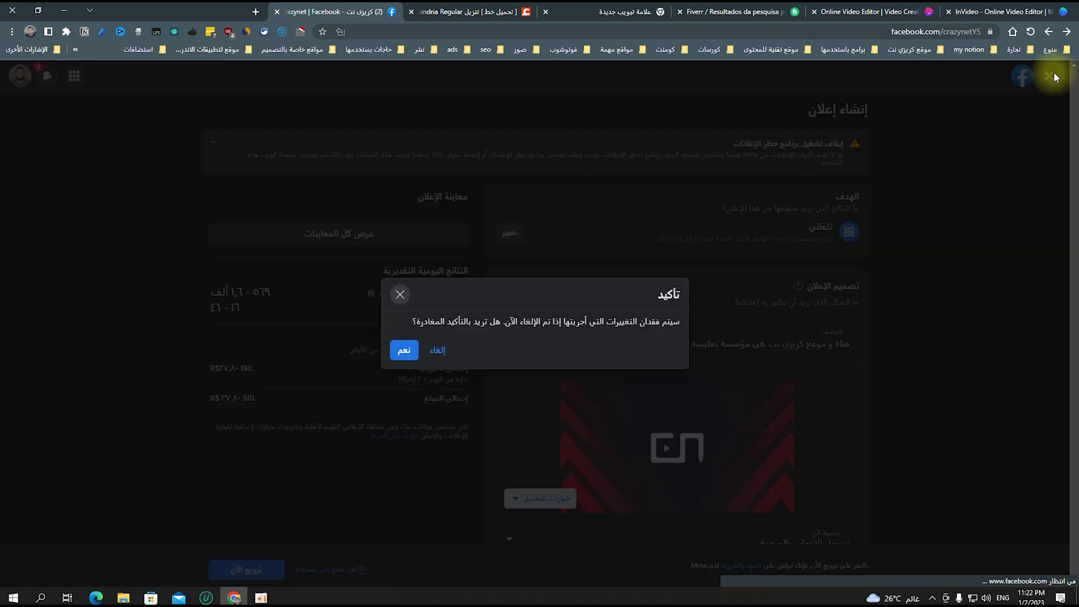
pyautogui.press('Return')
# Switch to the Crazynet page profile and start creating a new ad (إعلان) in Ads Manager.
pyautogui.click(21, 76)
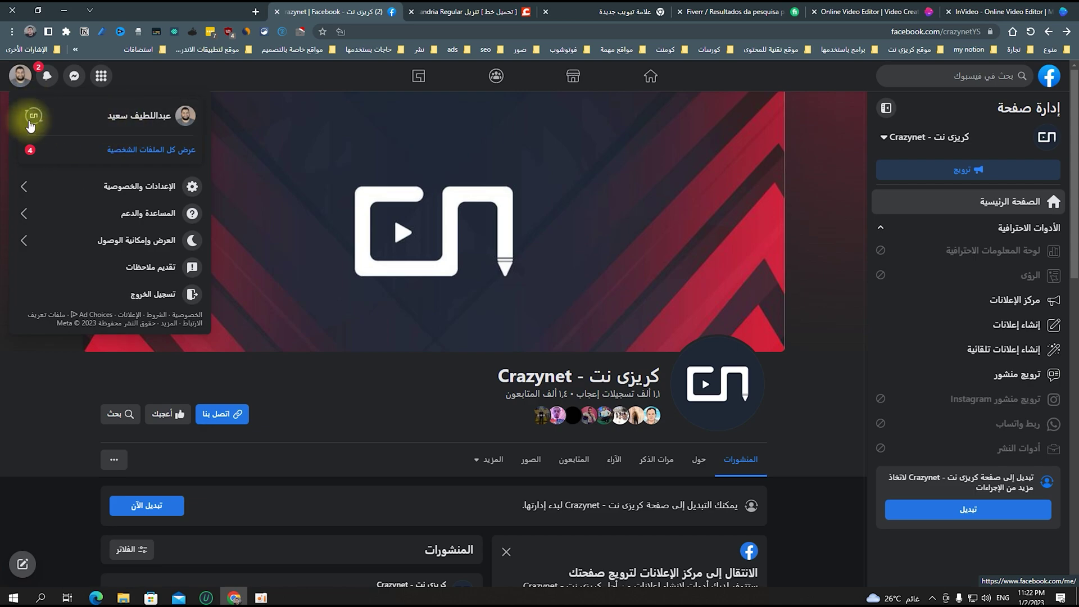
pyautogui.click(29, 121)
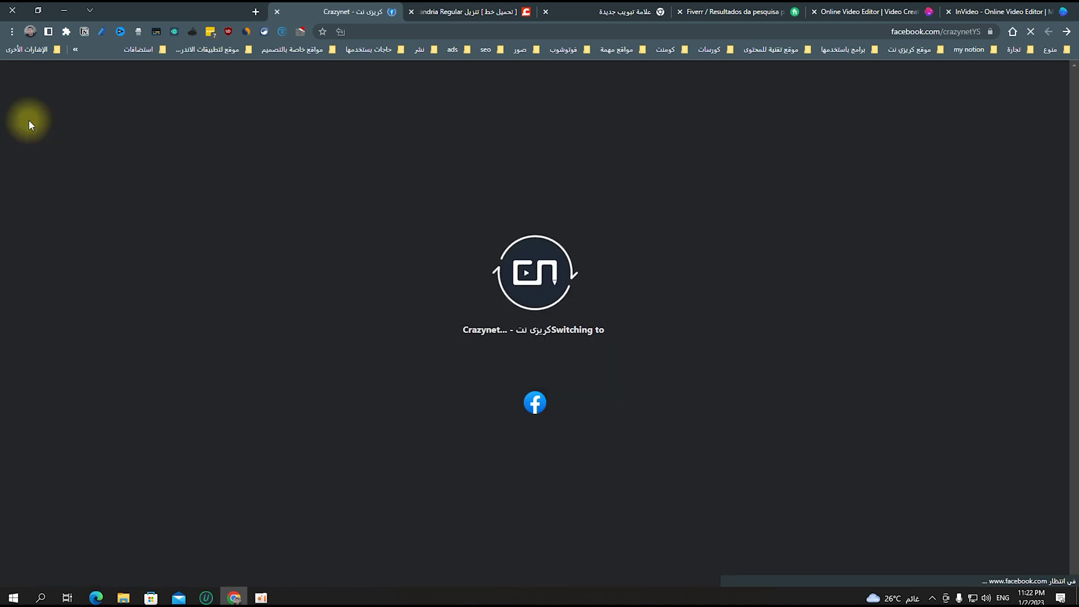
pyautogui.scroll(-4, 29, 119)
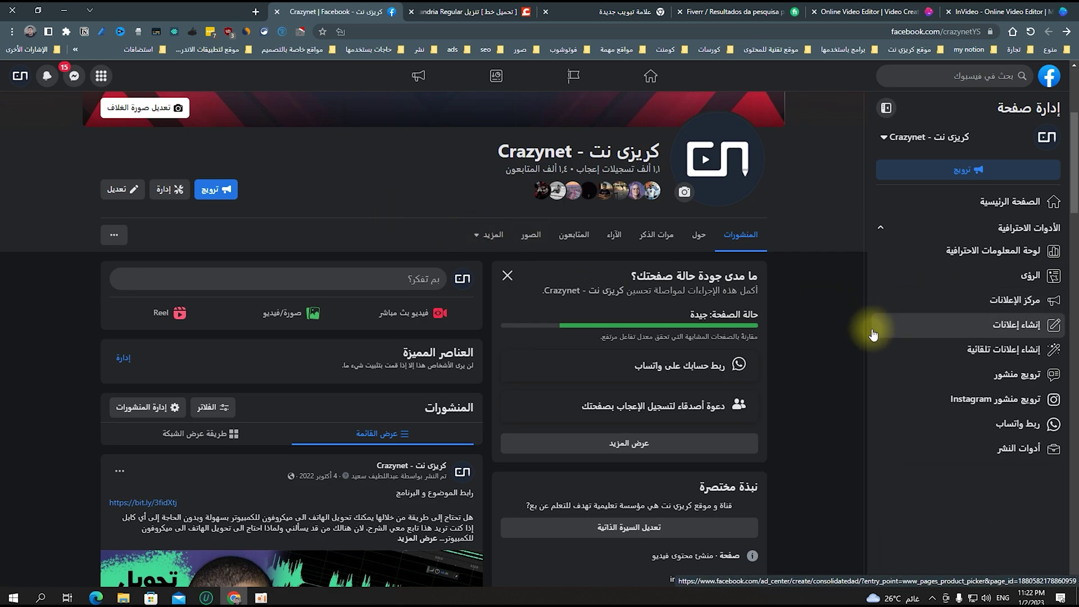
pyautogui.click(103, 80)
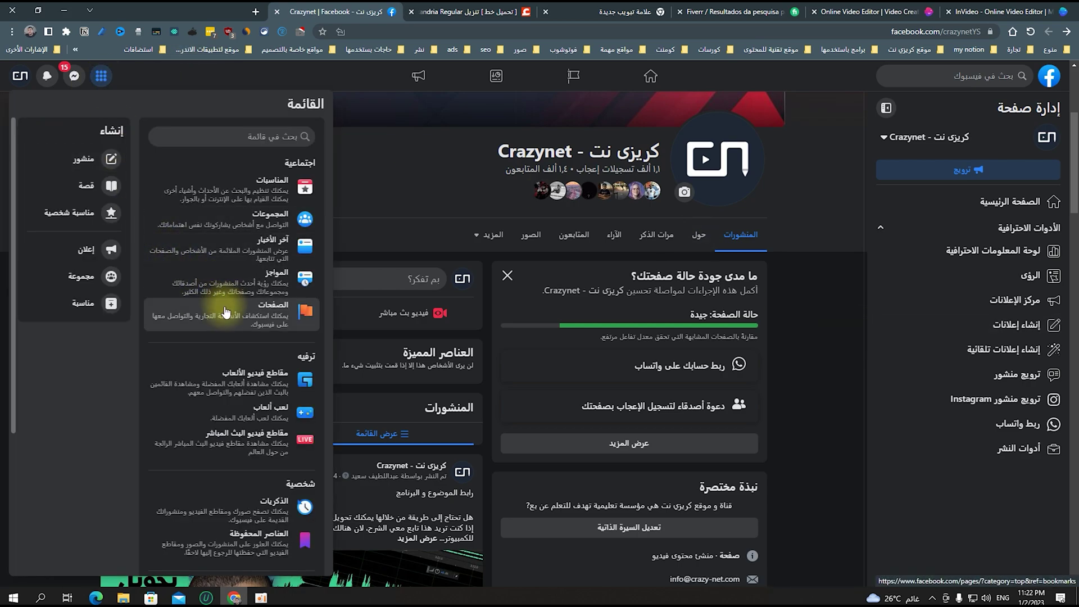
pyautogui.click(86, 249)
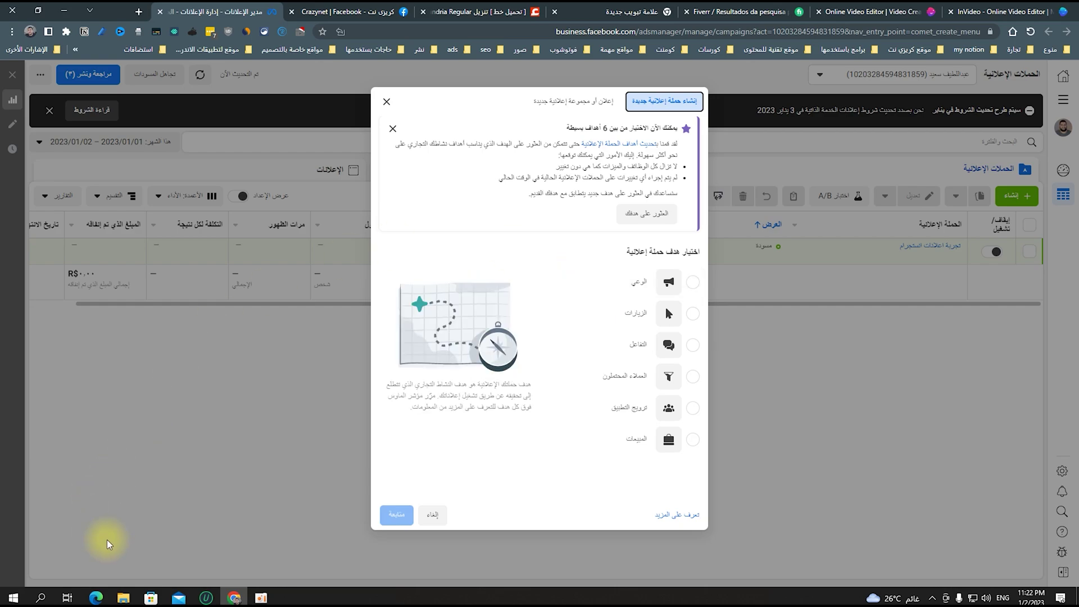
pyautogui.click(261, 597)
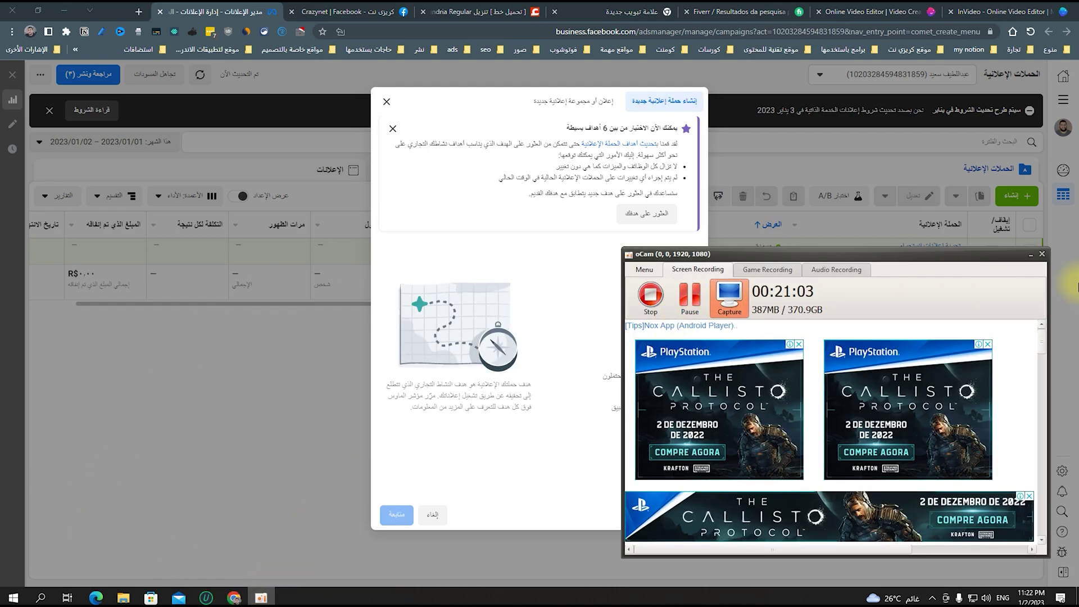
pyautogui.click(1031, 254)
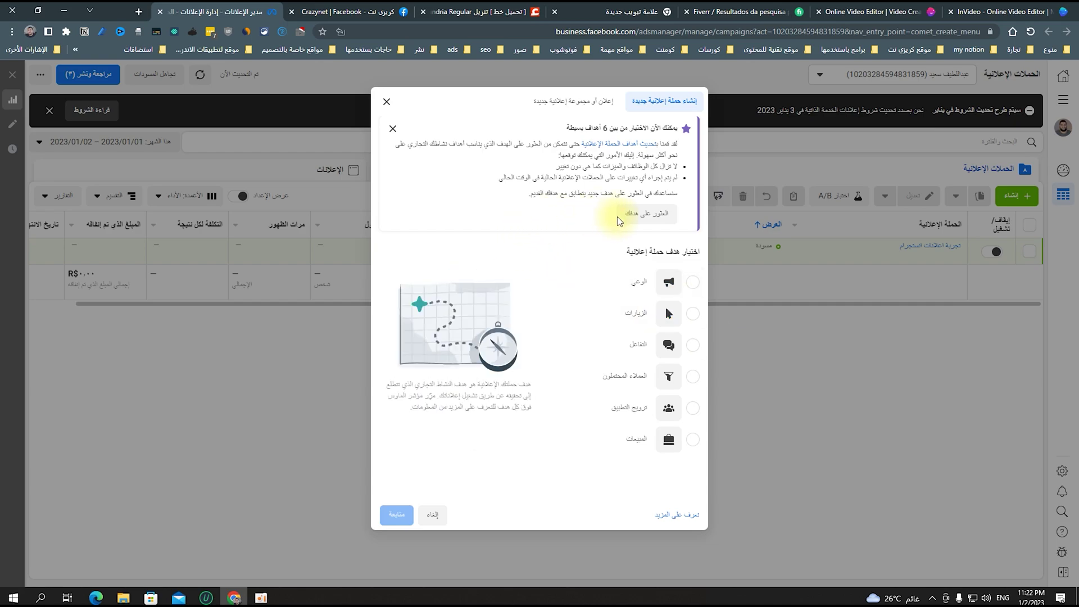
# Choose the Engagement (التفاعل) campaign objective and open the optional campaign name for editing.
pyautogui.click(663, 356)
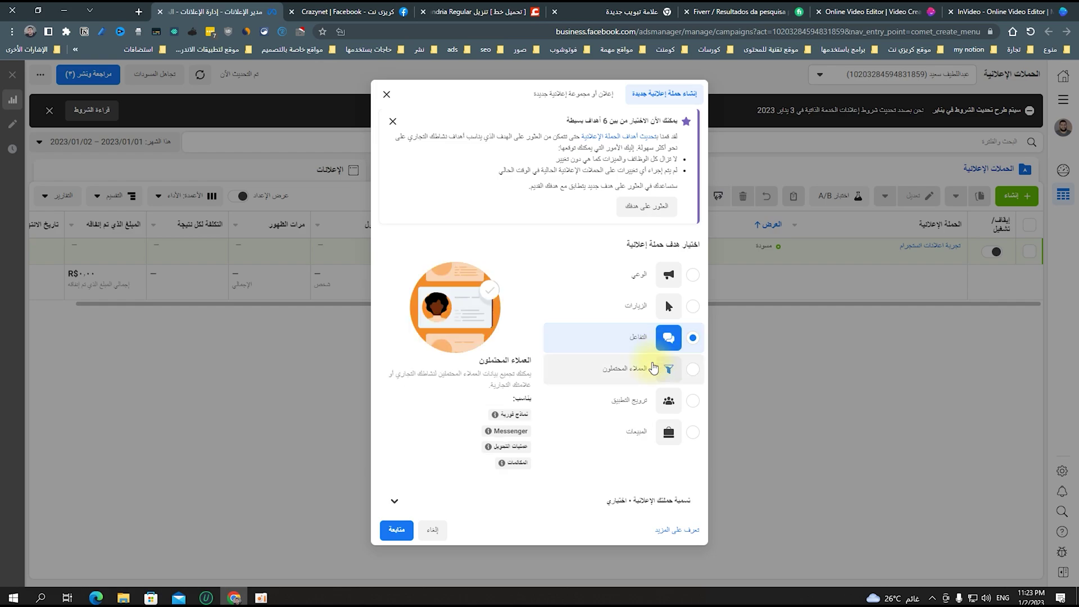
pyautogui.click(630, 503)
pyautogui.scroll(-3, 618, 393)
pyautogui.click(562, 392)
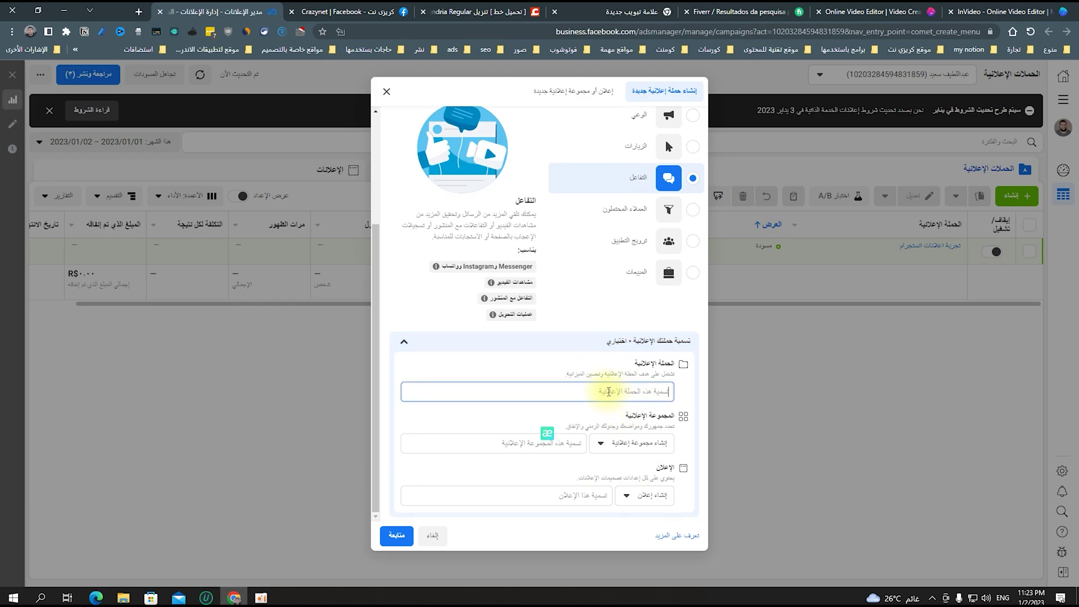